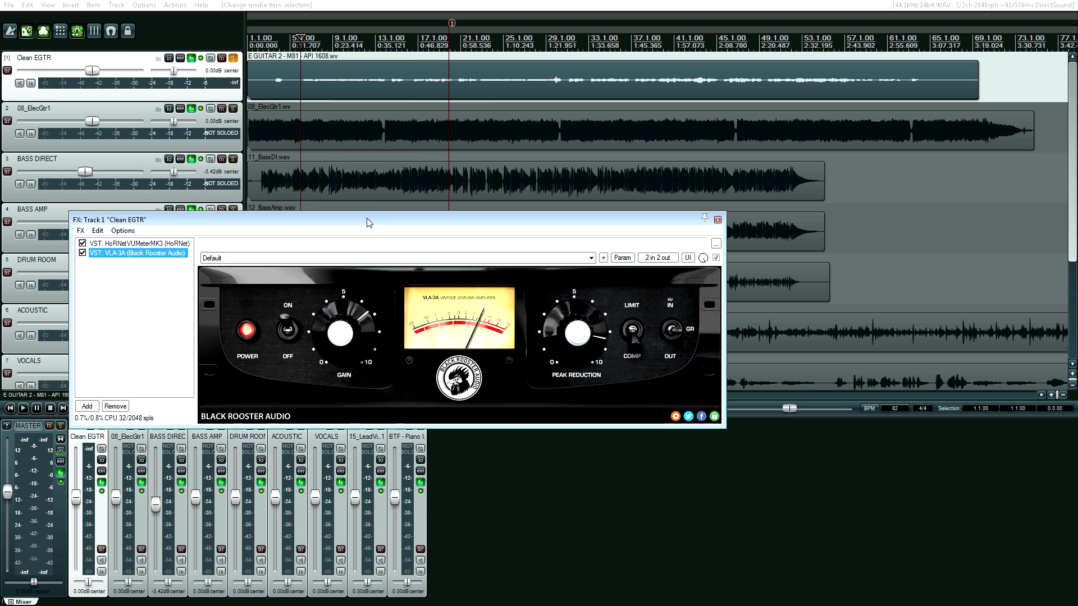
- Audition the Clean EGTR track from about bar 5, first with the VLA-3A compressor active and again with it bypassed
left_click(297, 85)
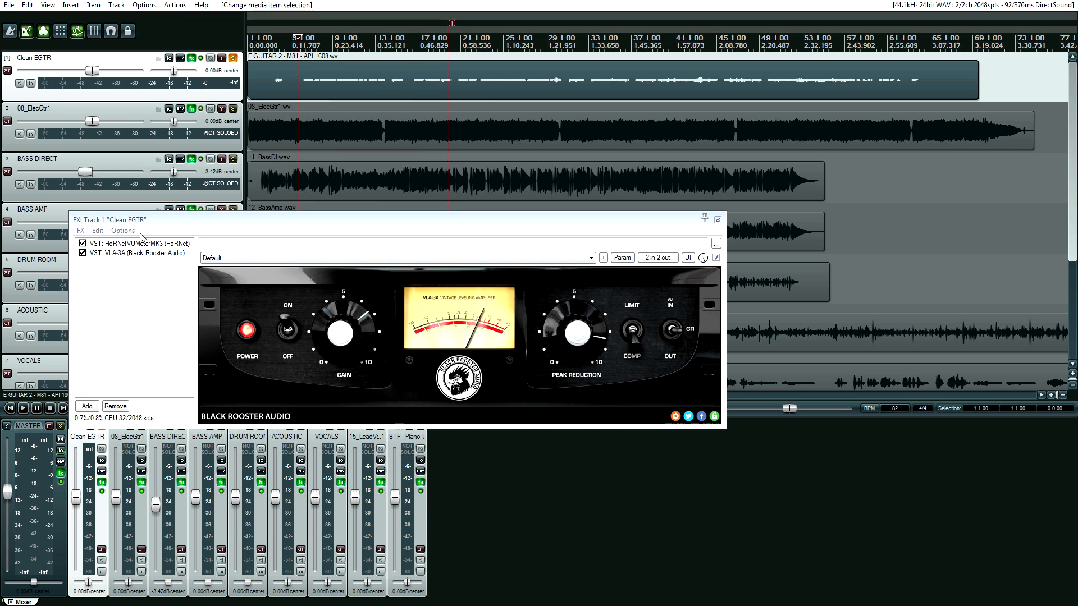
key("space")
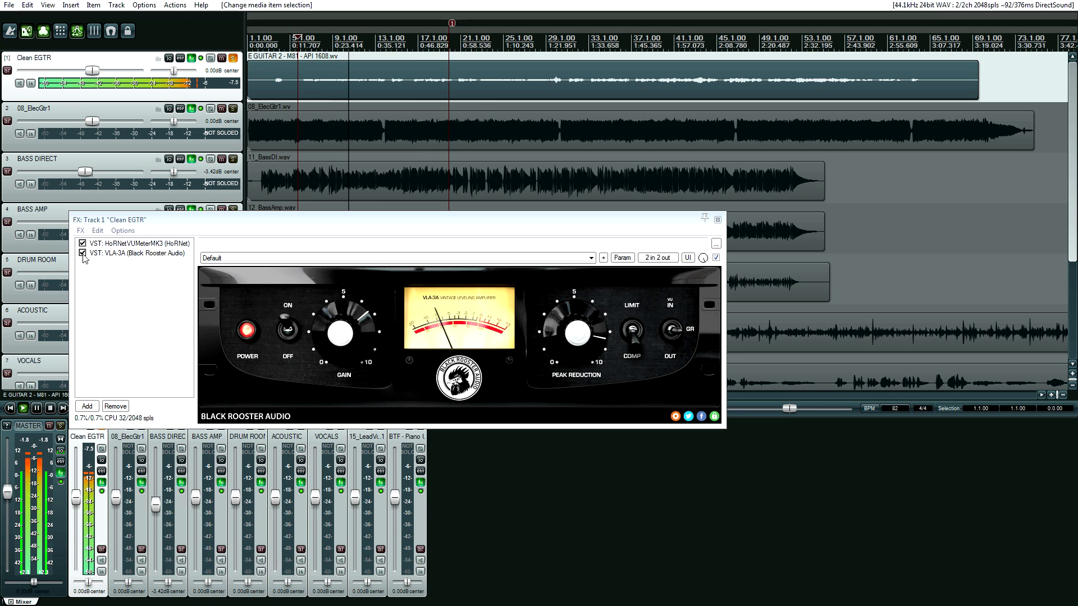
key("space")
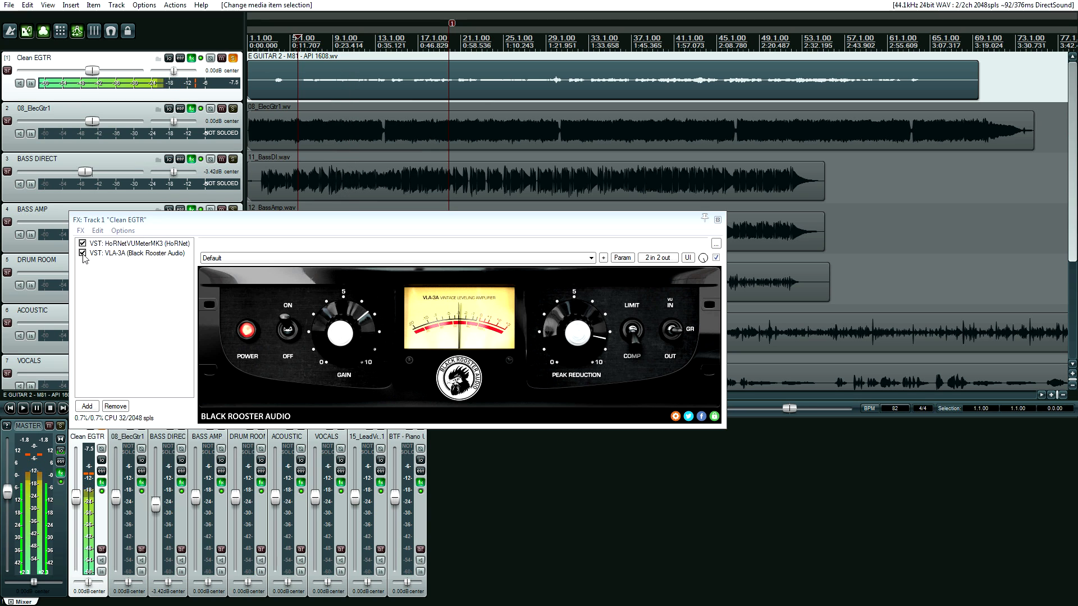
left_click(83, 254)
key("space")
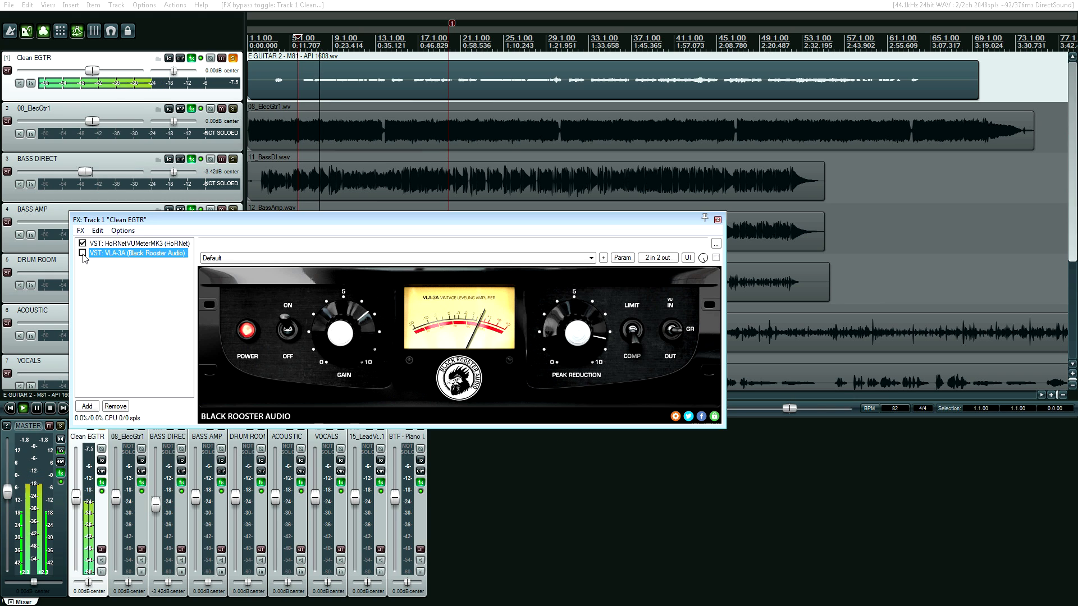
key("space")
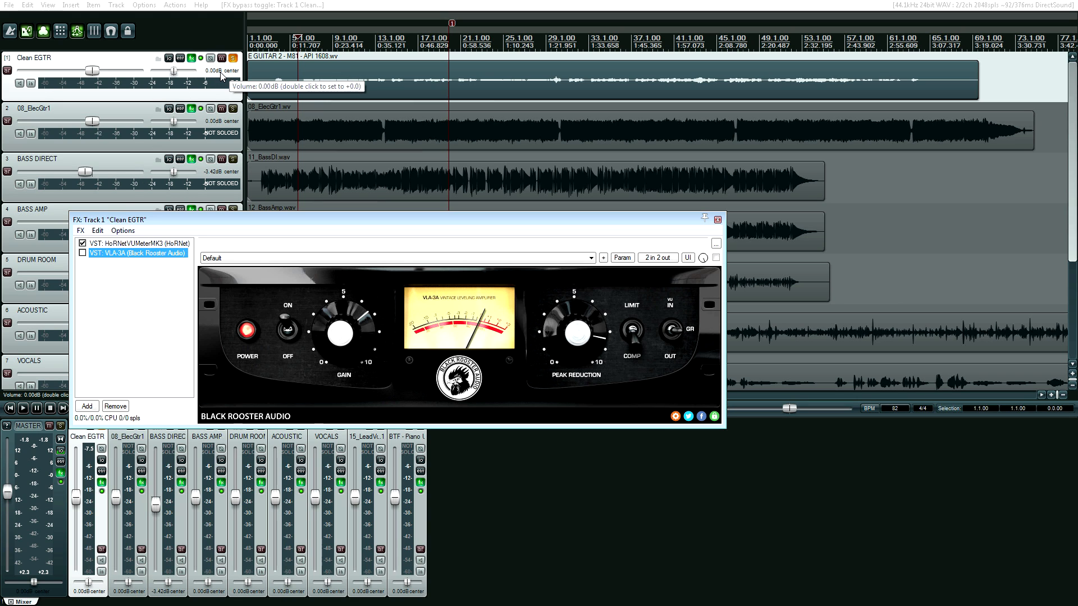
- Play Clean EGTR from about bar 16, re-enable the VLA-3A and lower its peak reduction slightly
left_click(413, 123)
key("space")
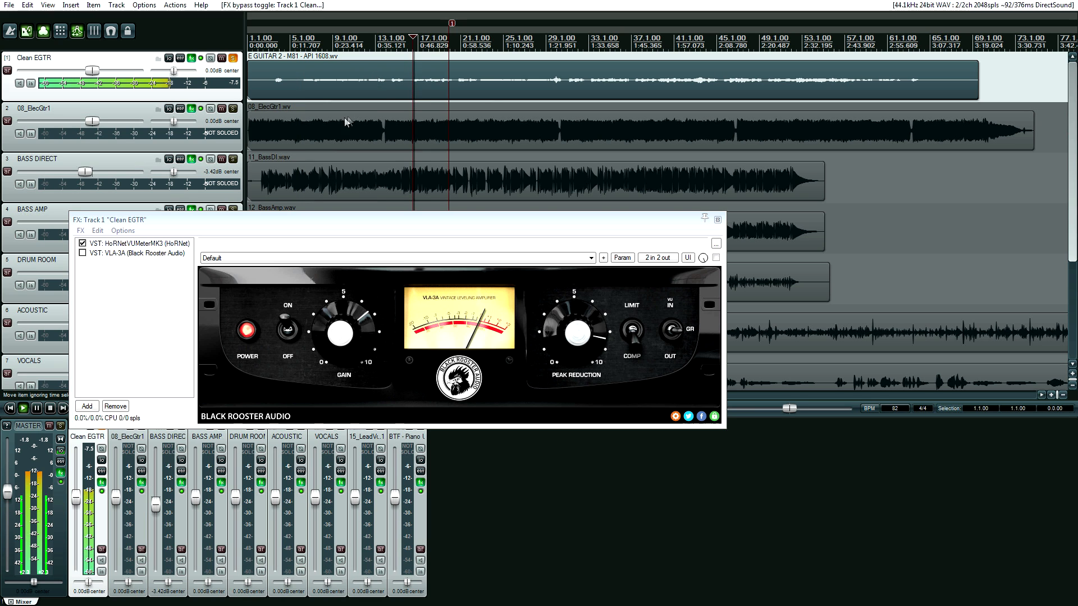
left_click(82, 253)
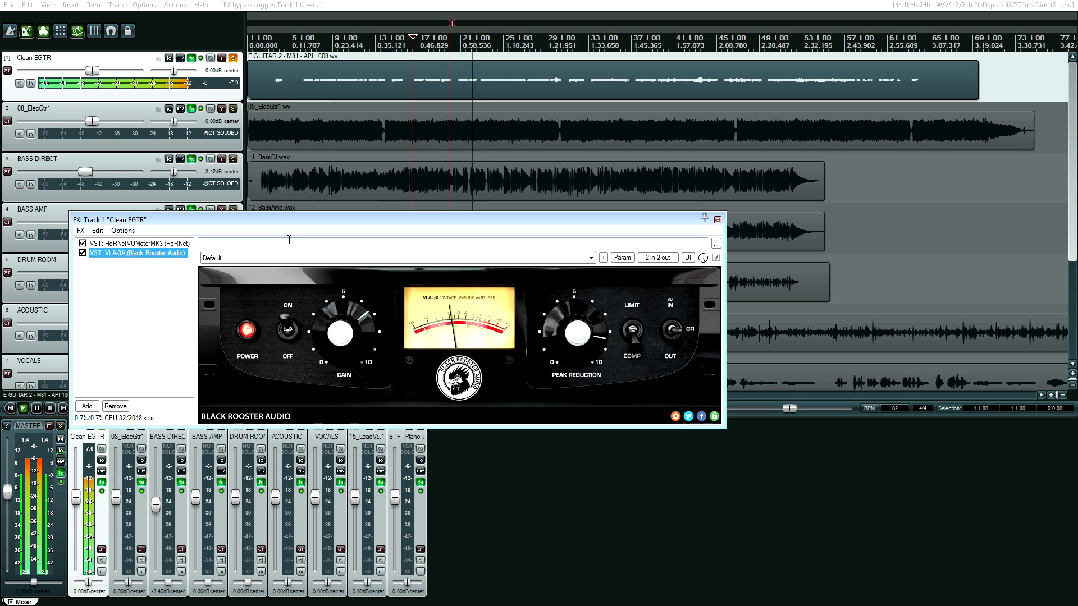
left_click_drag(578, 335, 578, 347)
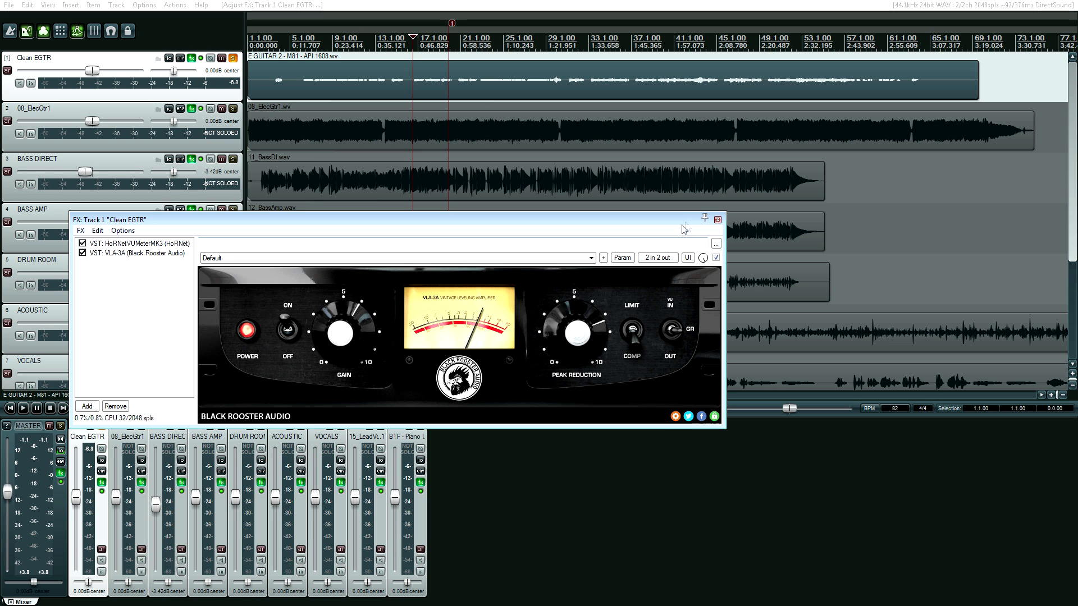
- Open the 08_ElecGtr1 effects chain in place of Clean EGTR's, solo that track and set the playback start near bar 13
left_click(191, 108)
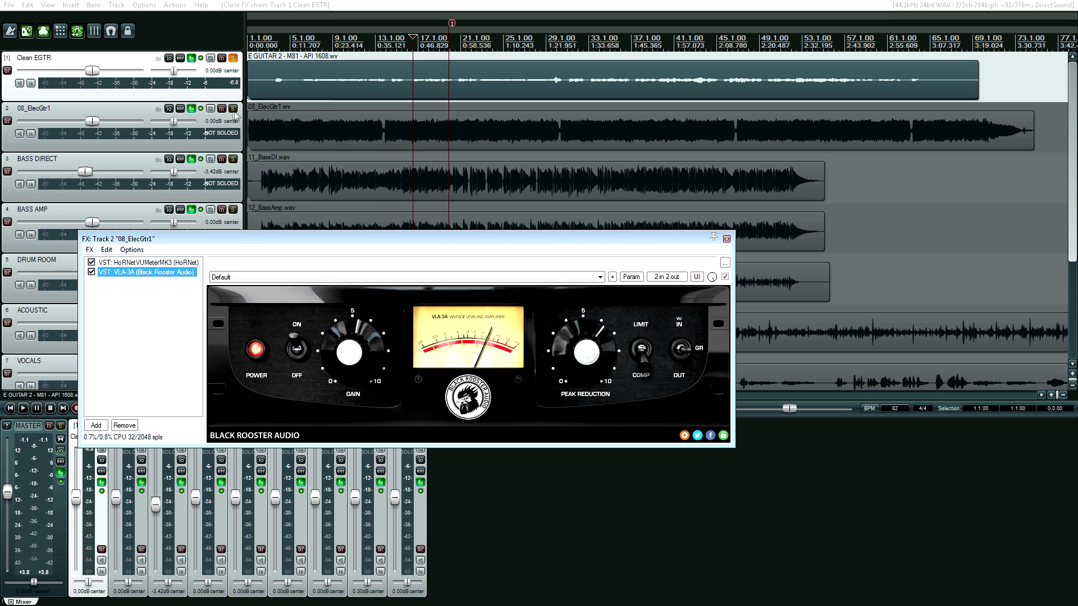
left_click(340, 126)
key("s")
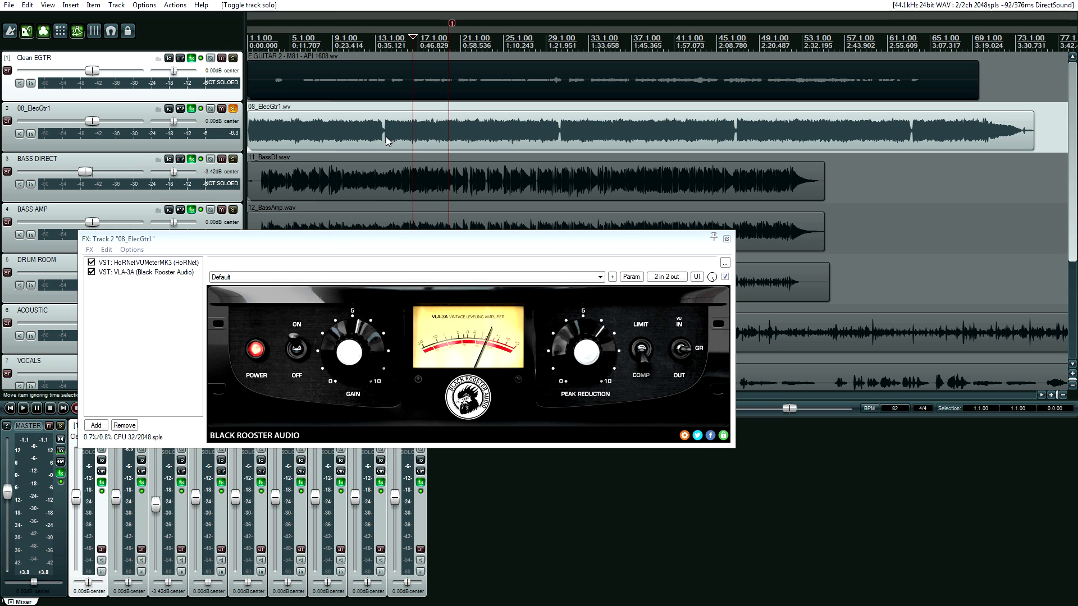
left_click(385, 138)
- Bypass the VLA-3A on 08_ElecGtr1 and check the HoRNet VU Meter MK3 settings before returning to the compressor
left_click(94, 272)
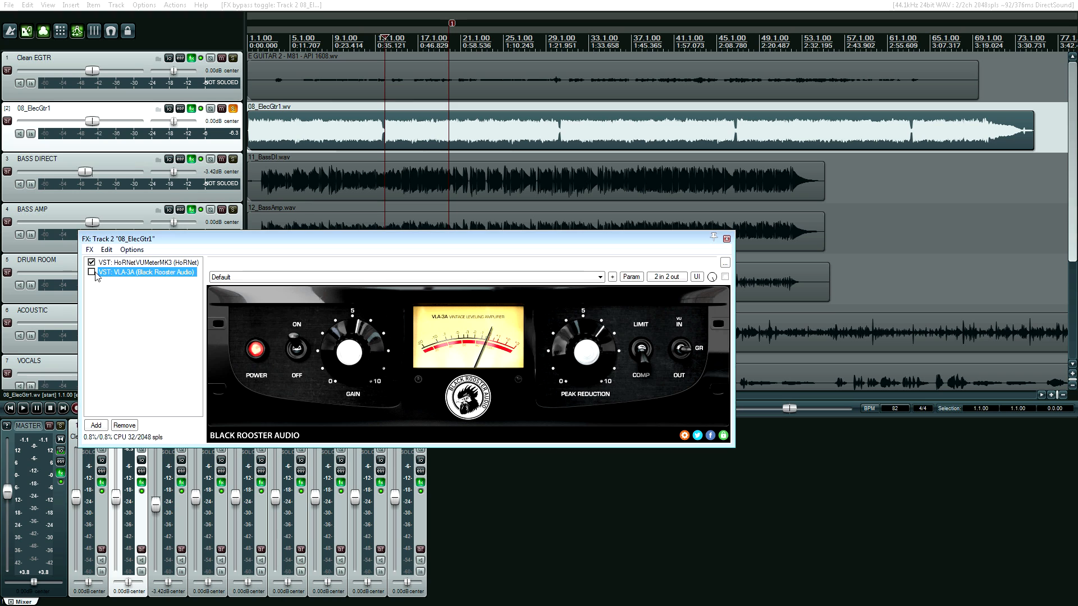
left_click(143, 262)
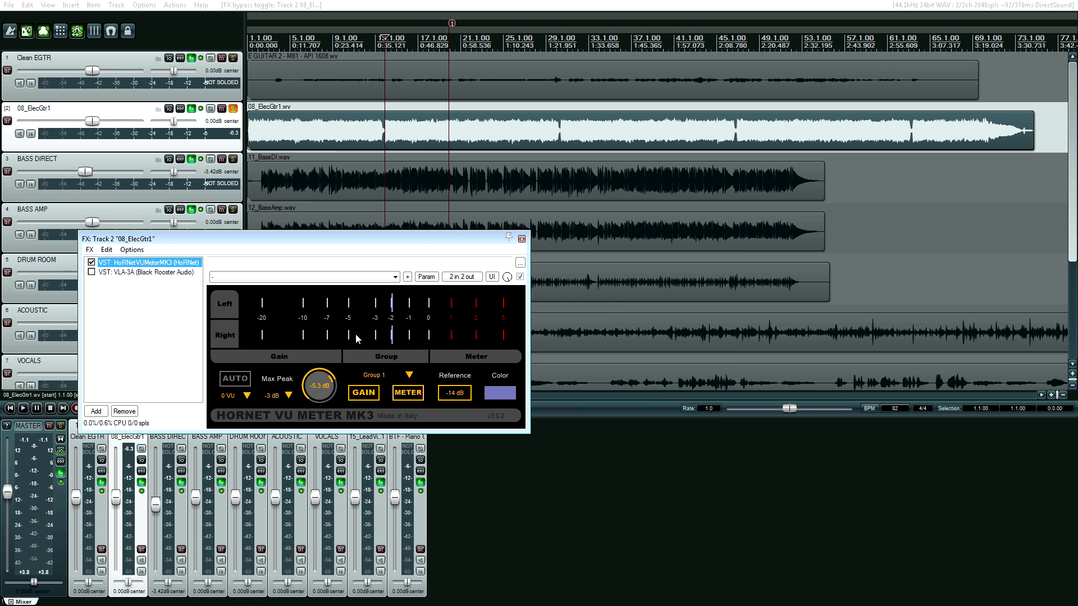
left_click(137, 273)
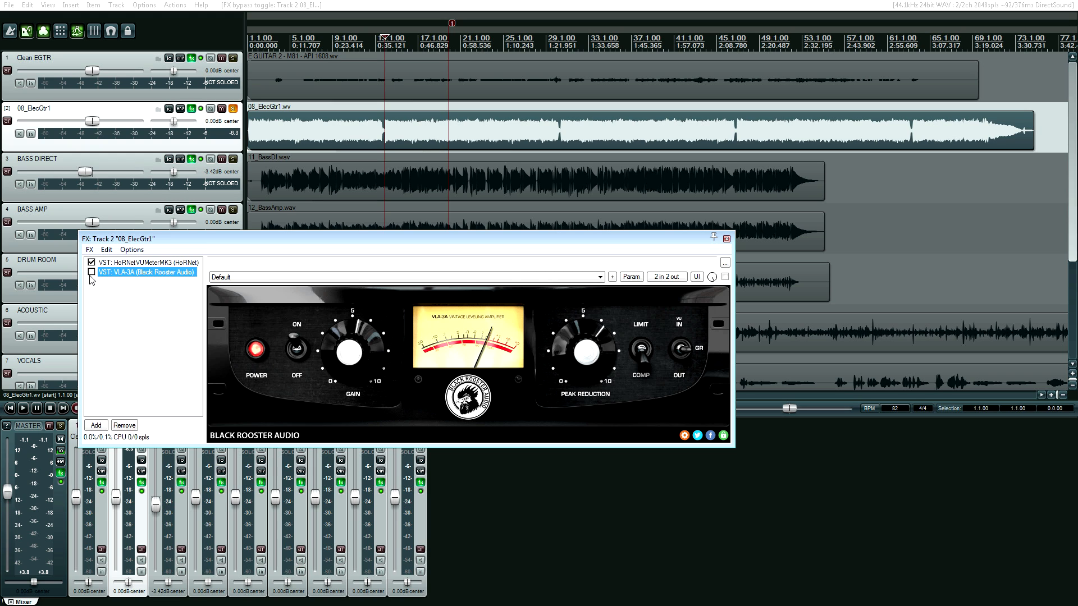
- Play 08_ElecGtr1 while alternating the VLA-3A between enabled and bypassed to compare the sound, finishing with it enabled
key("space")
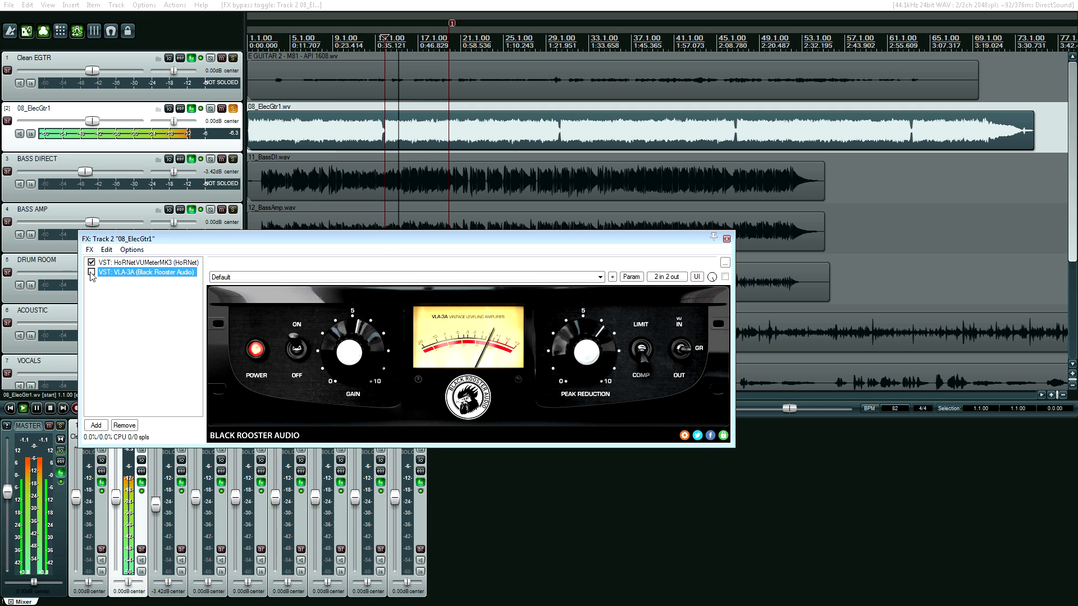
left_click(91, 272)
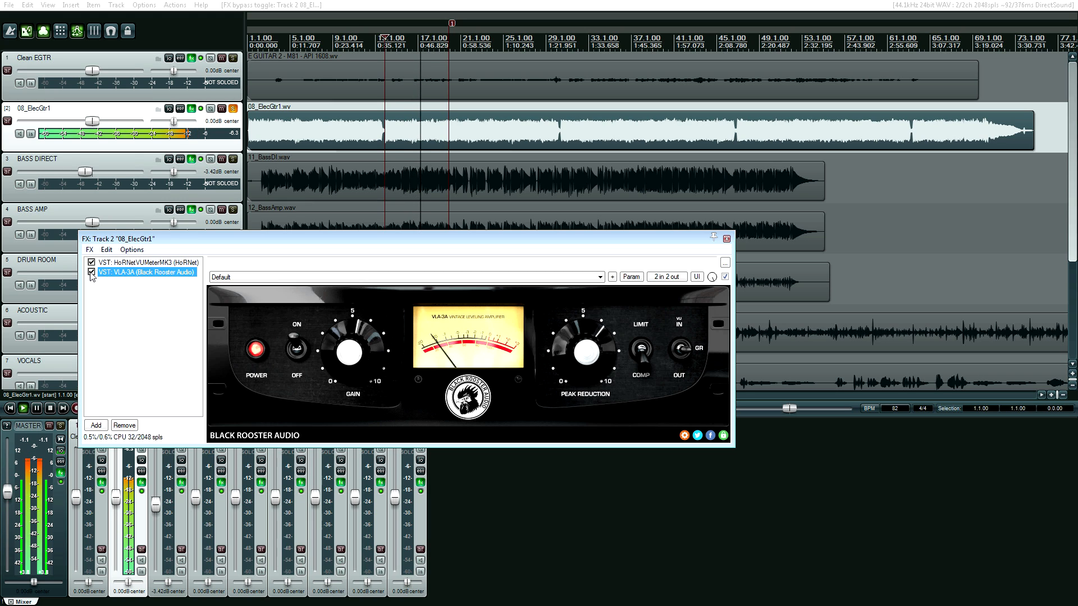
left_click(92, 272)
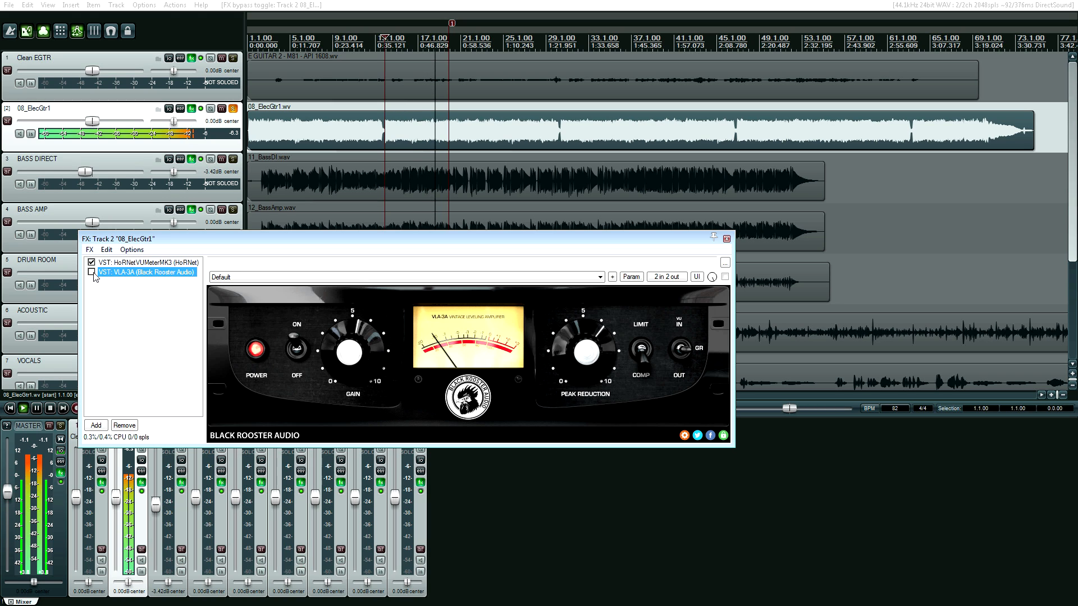
left_click(91, 272)
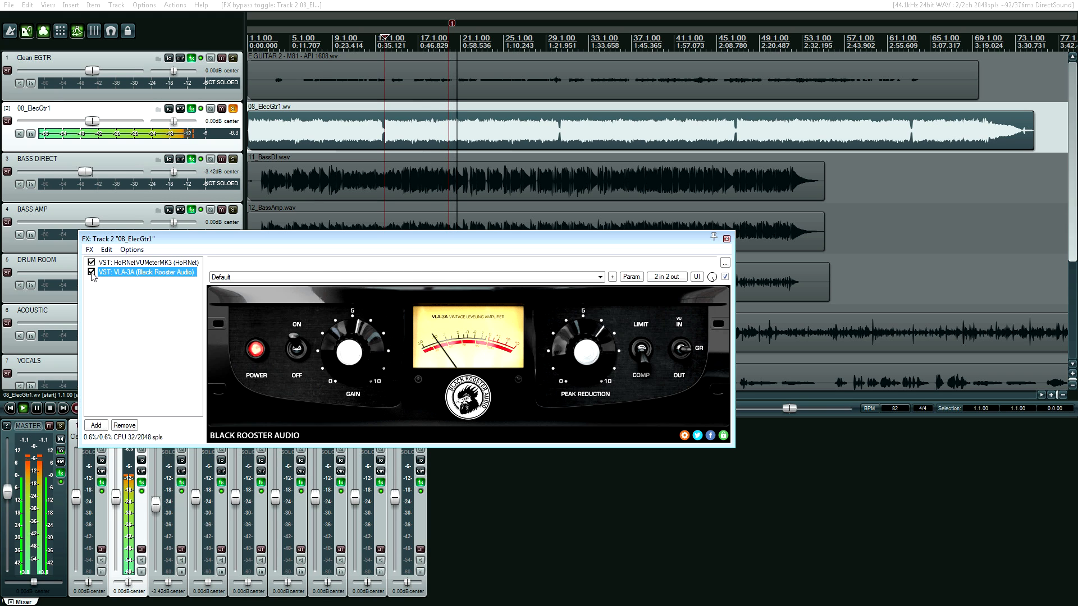
left_click(91, 272)
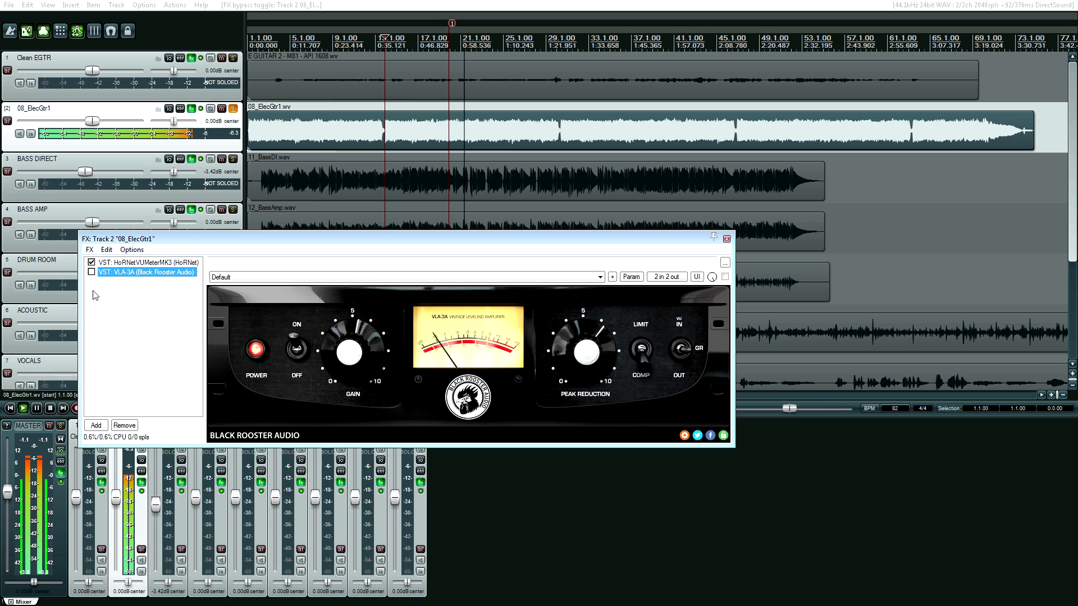
left_click(91, 272)
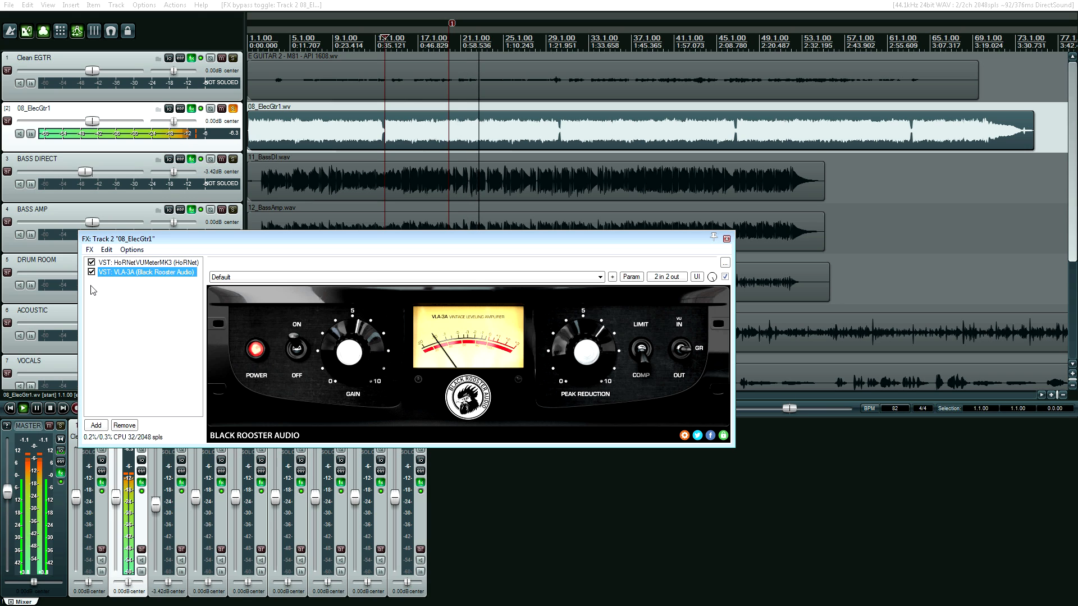
left_click(91, 272)
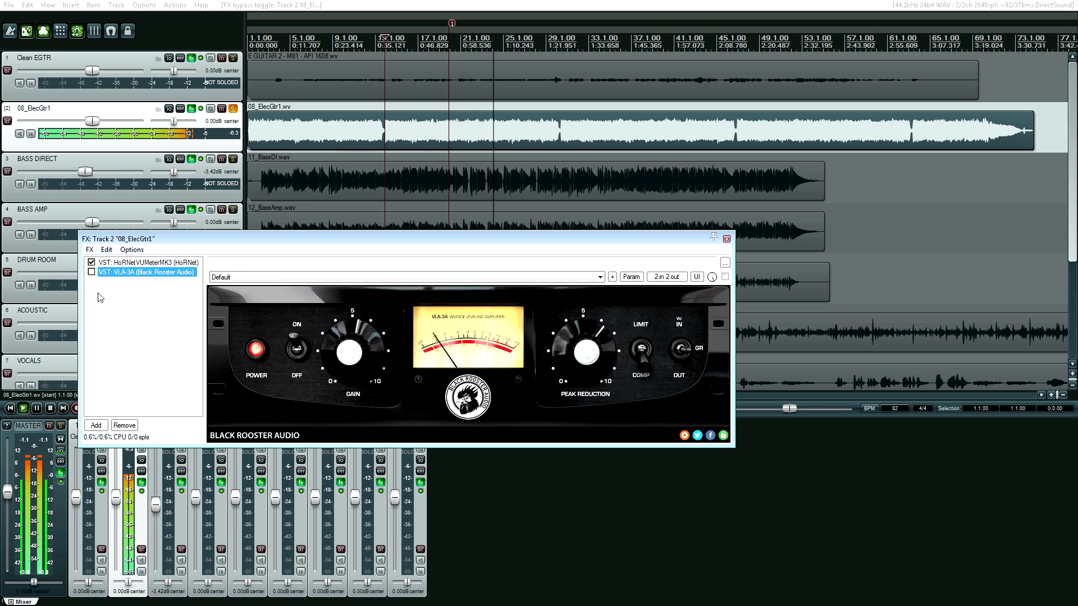
left_click(92, 272)
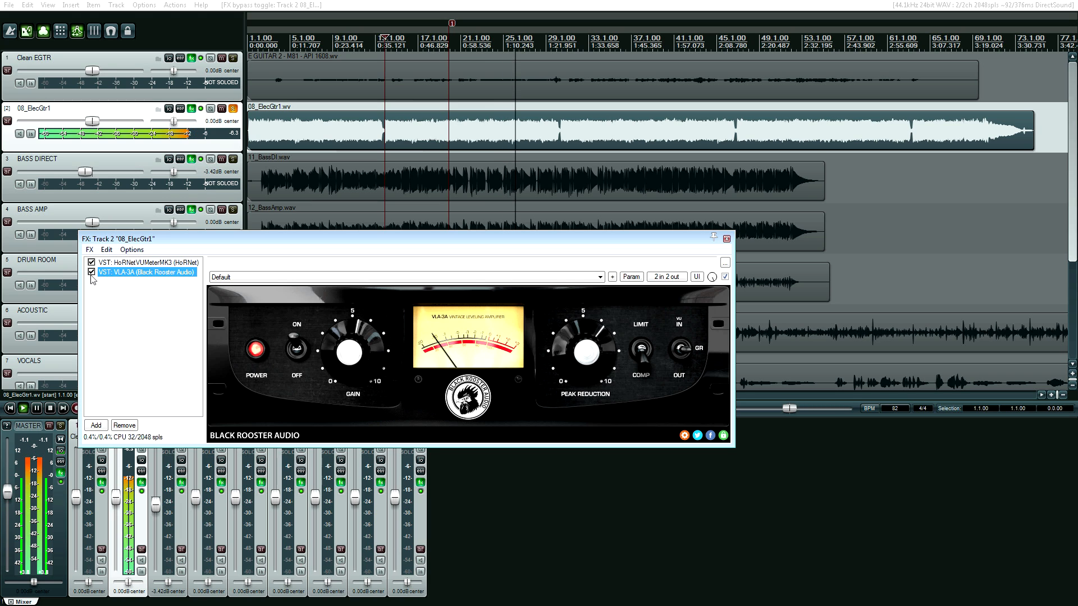
left_click(92, 272)
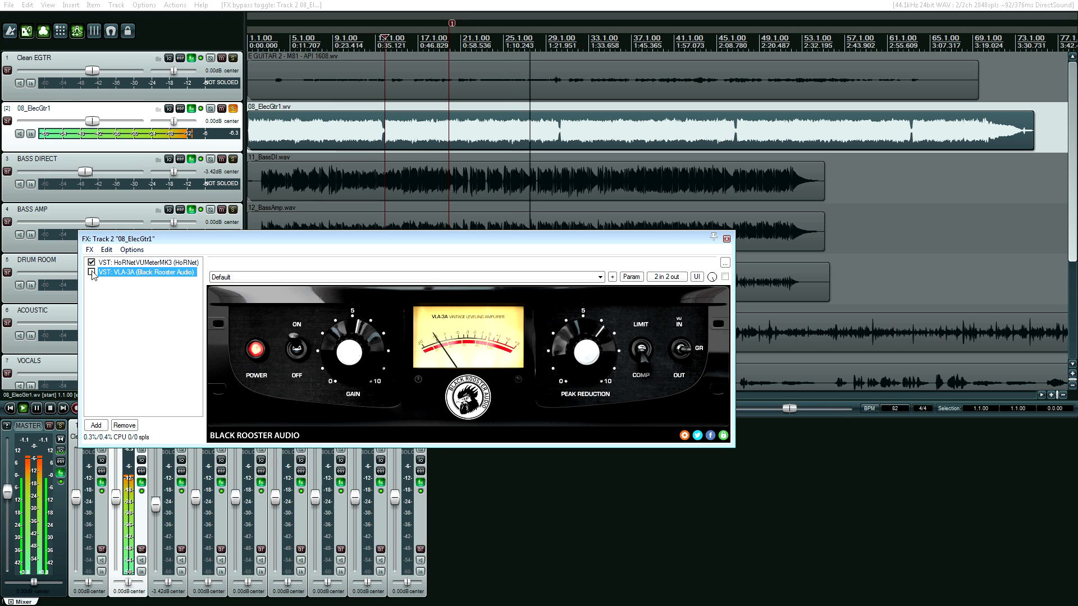
left_click(92, 273)
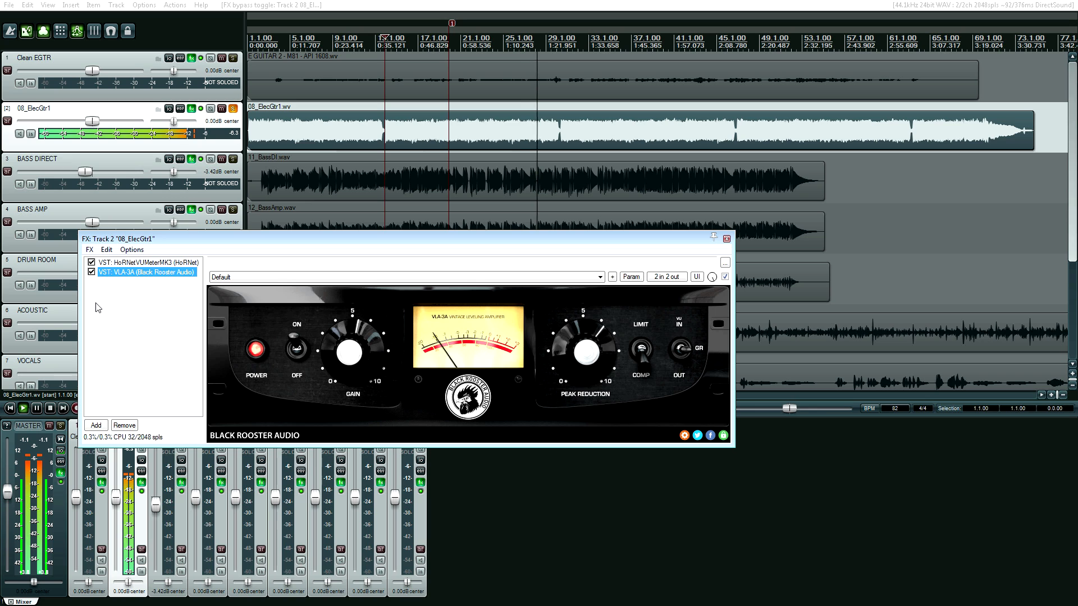
key("space")
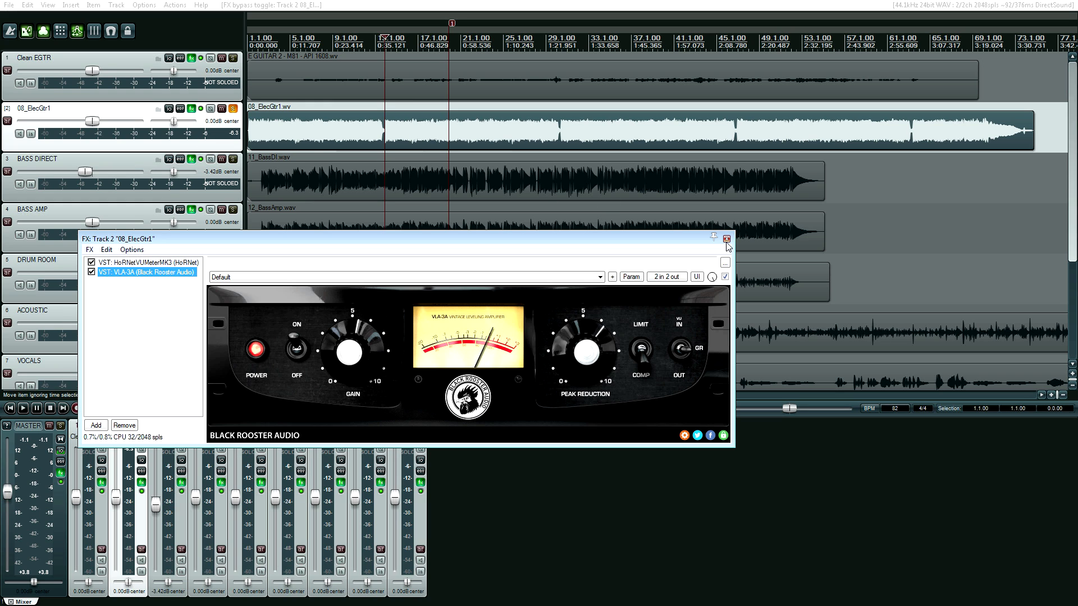
- Close the 08_ElecGtr1 effects, unsolo that track, solo BASS DIRECT and open its effects chain
left_click(191, 109)
left_click(233, 110)
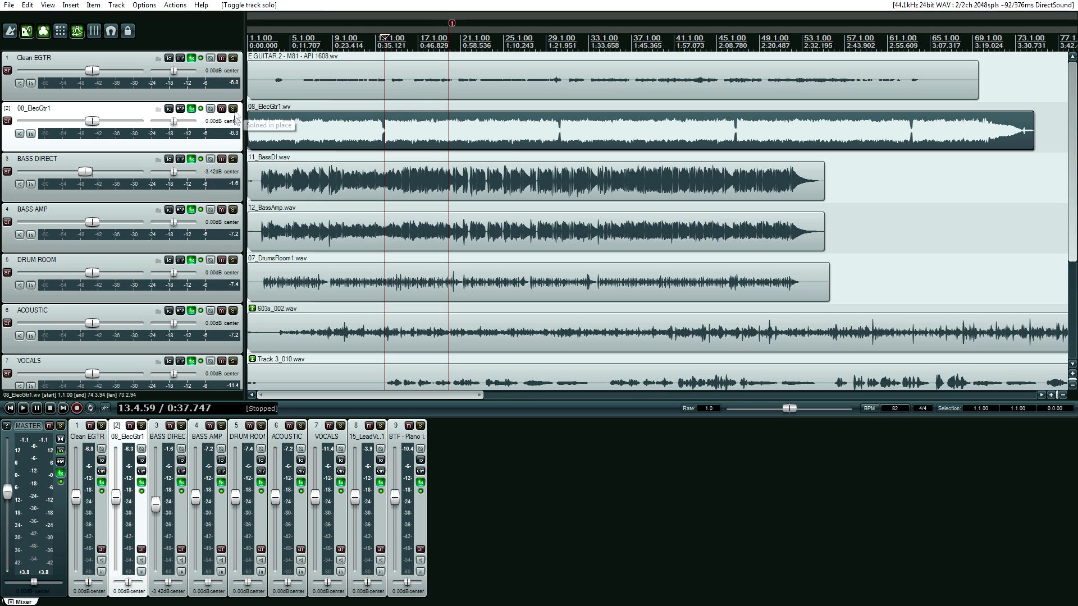
left_click(233, 159)
left_click(191, 162)
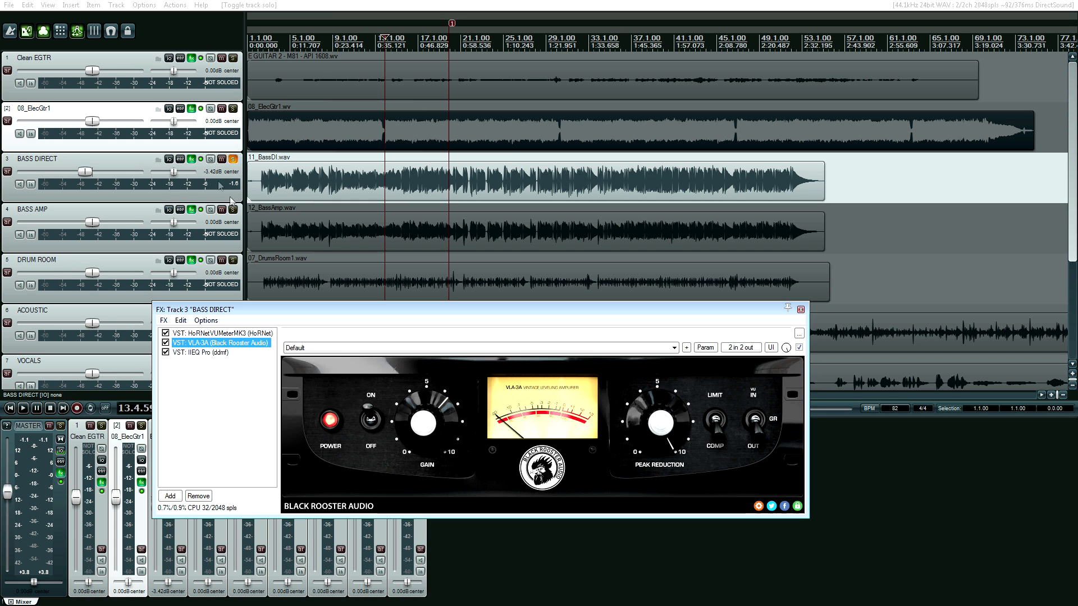
- Review the IIEQ Pro high-pass filter on BASS DIRECT, return to the VLA-3A and reposition the effects window
left_click(202, 353)
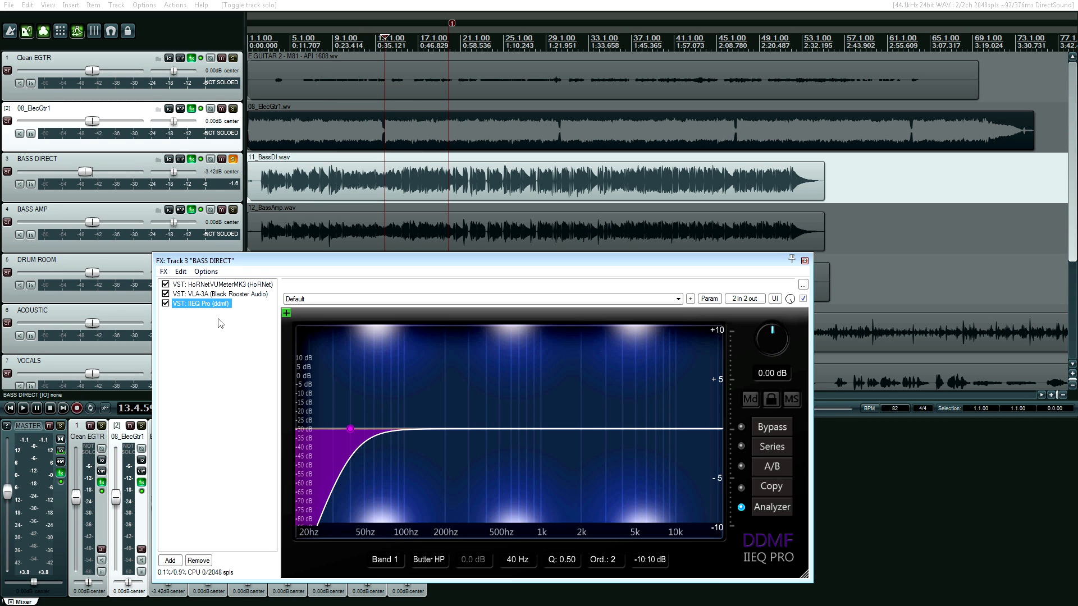
left_click(202, 295)
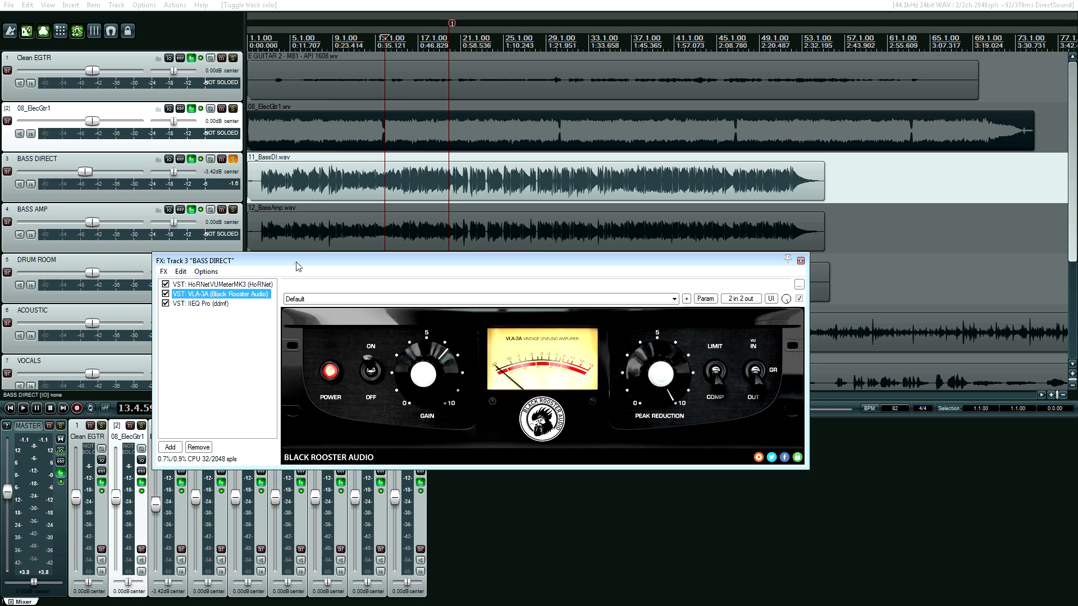
left_click_drag(297, 266, 286, 279)
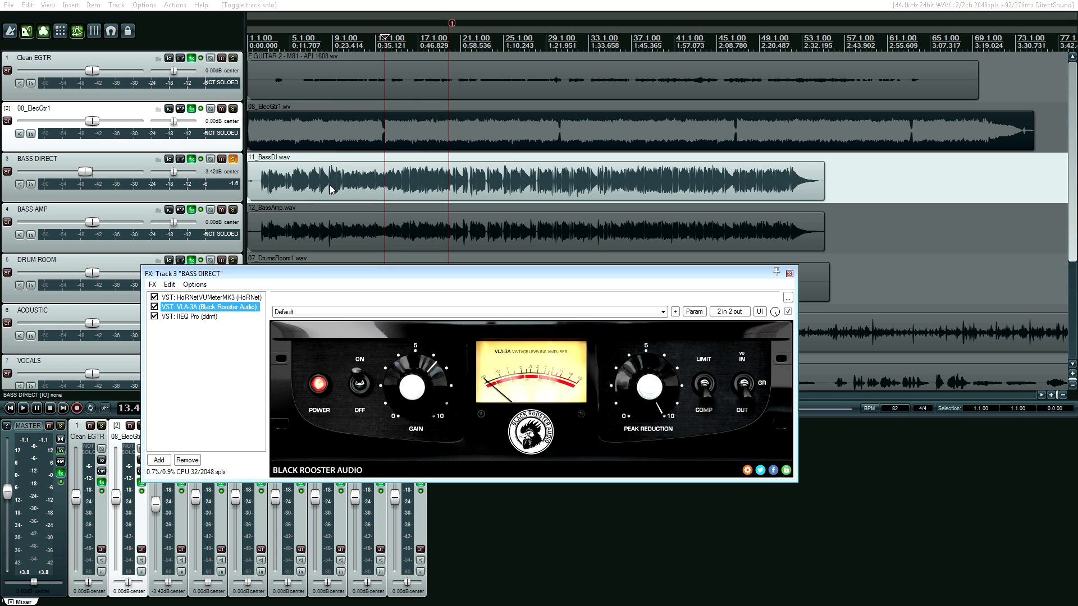
- Play BASS DIRECT from about bar 14 and compare the sound with the VLA-3A active, bypassed and re-enabled
left_click(400, 193)
key("space")
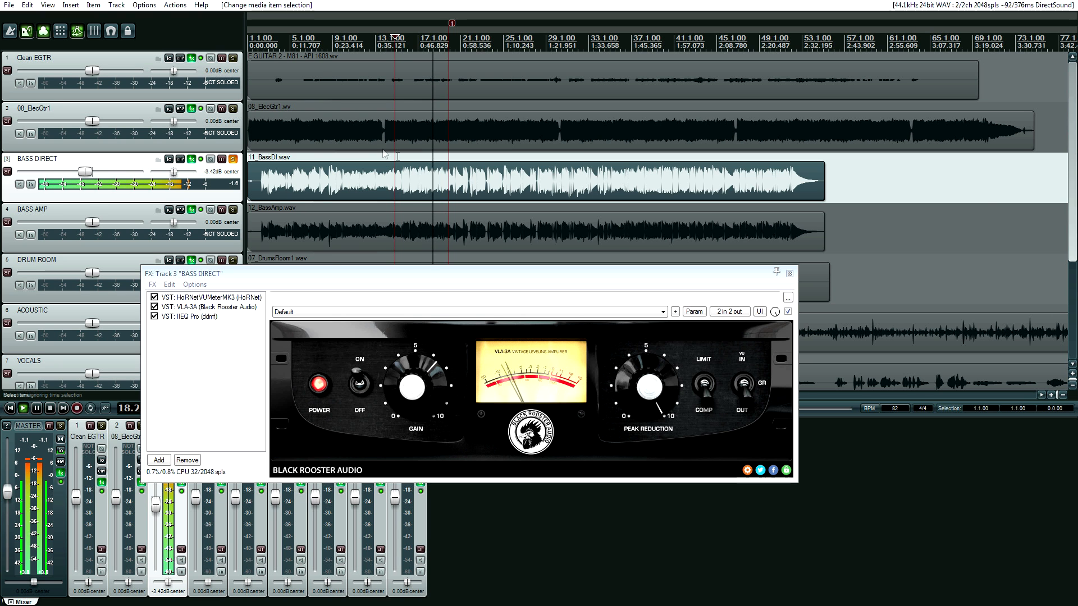
scroll(384, 152, "up", 6)
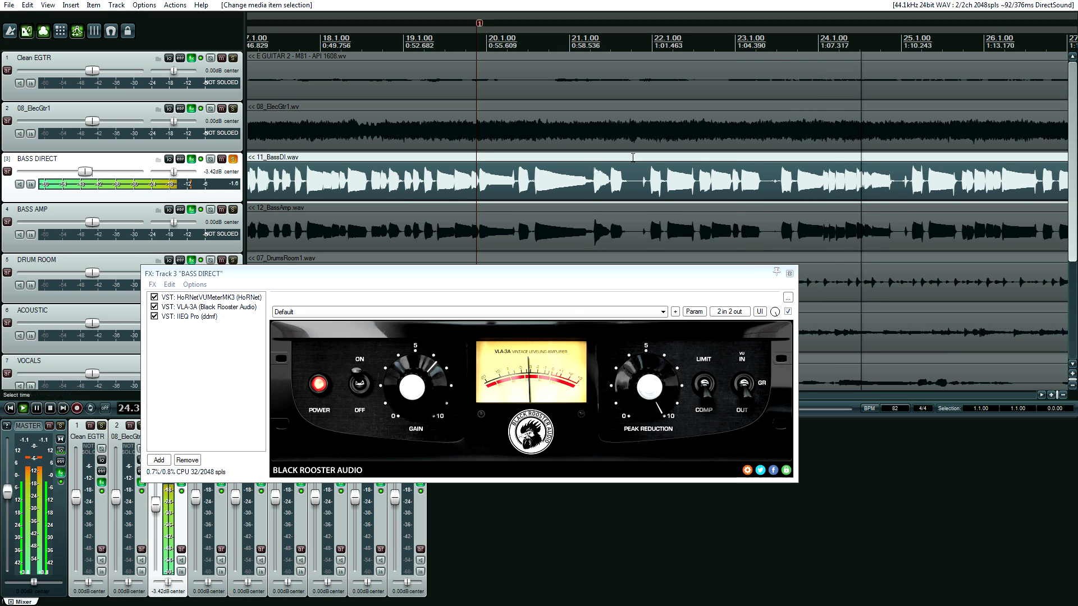
left_click(154, 307)
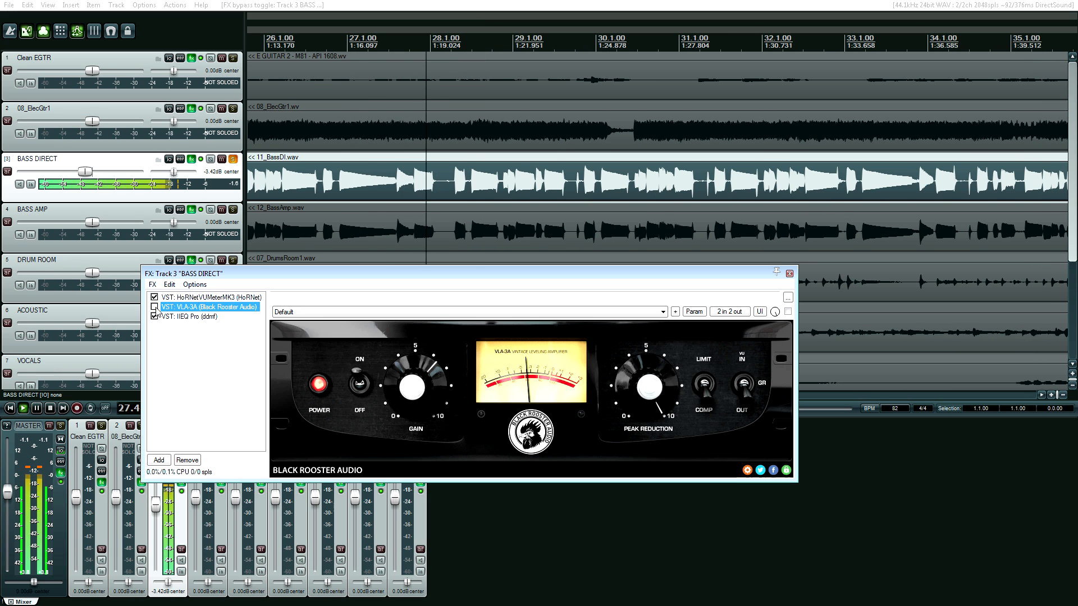
left_click(154, 307)
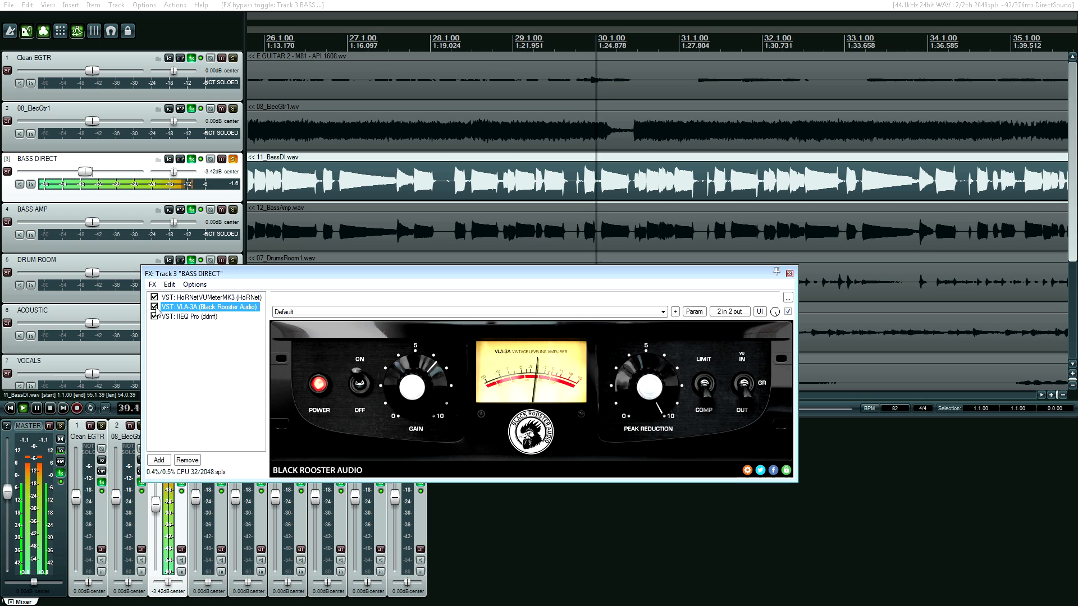
key("space")
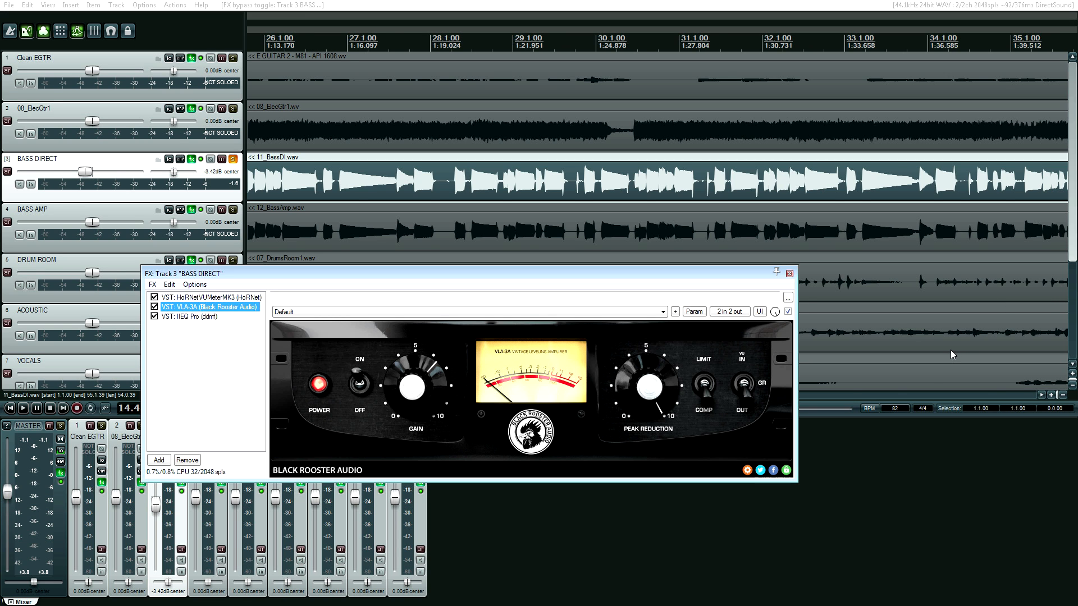
left_click(1044, 396)
left_click(1044, 396)
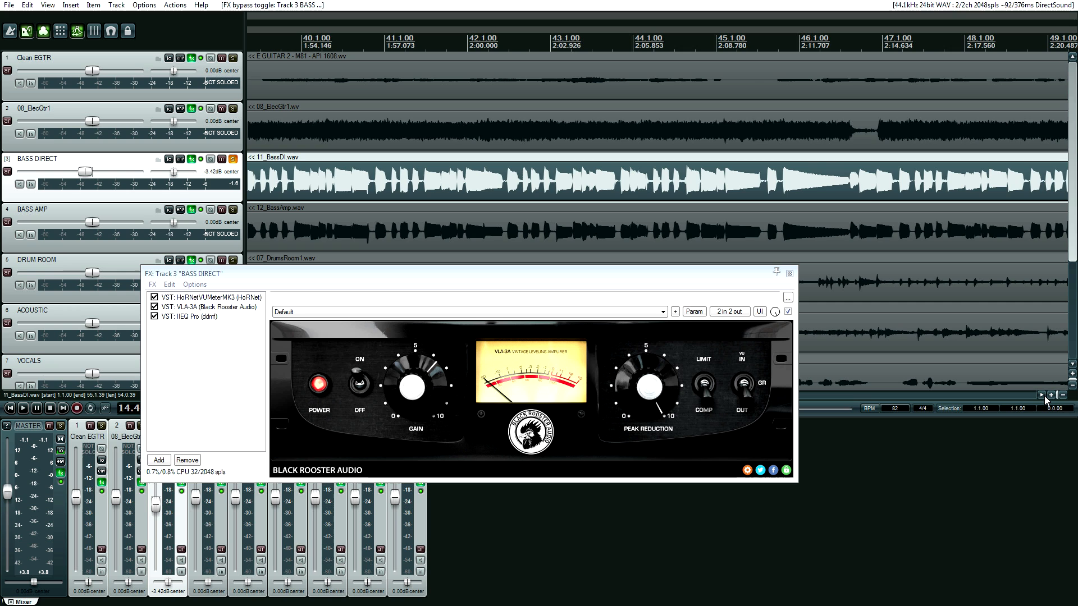
- Play BASS DIRECT from near the end of bar 46, comparing the VLA-3A active and bypassed, and re-enable it after stopping
left_click(1044, 396)
left_click(1044, 396)
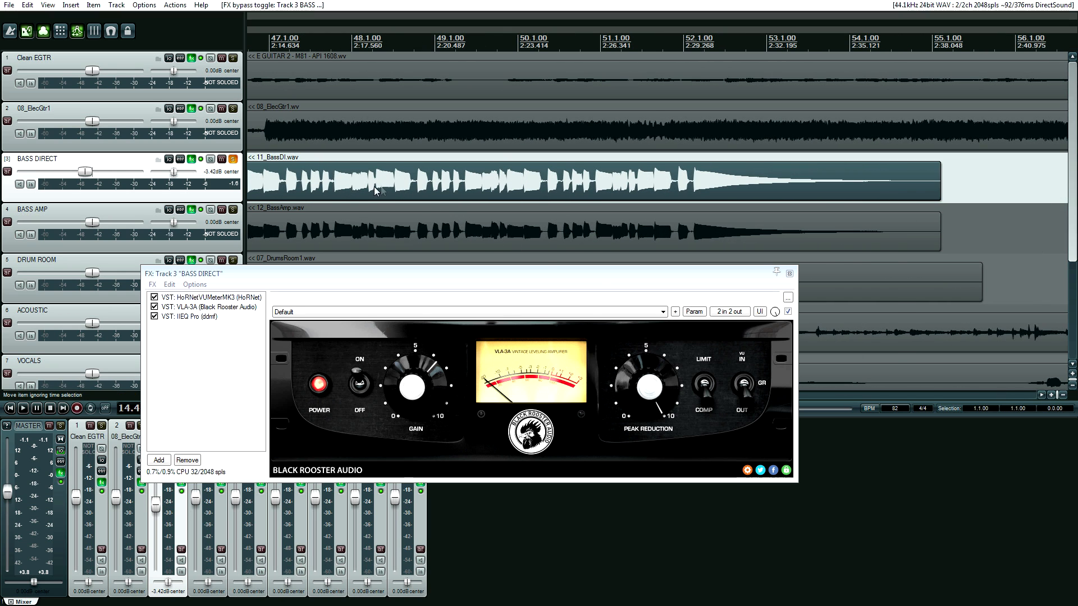
left_click(264, 186)
key("space")
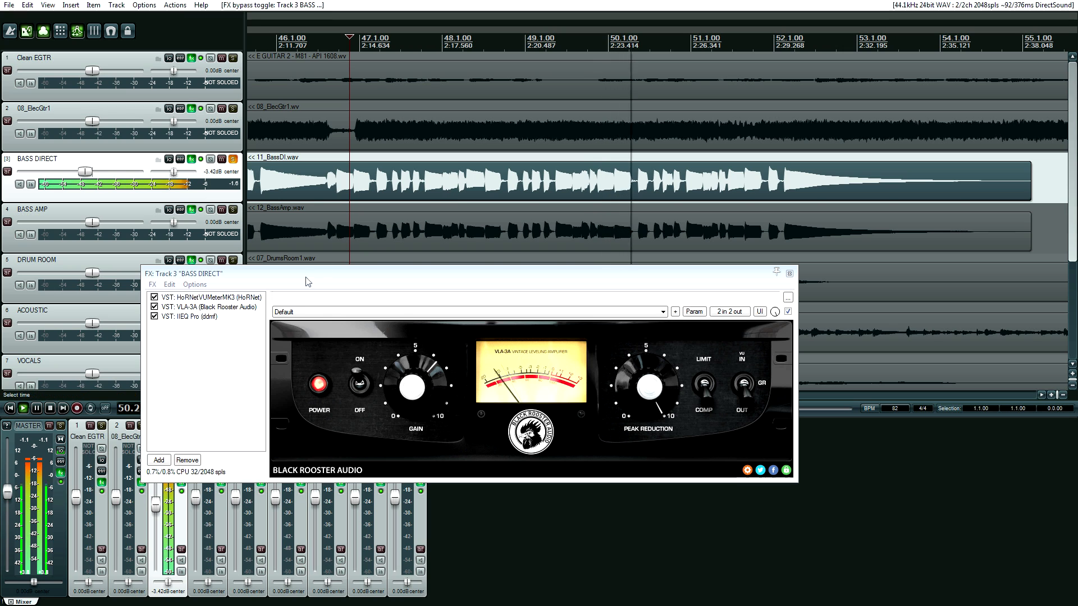
left_click(154, 307)
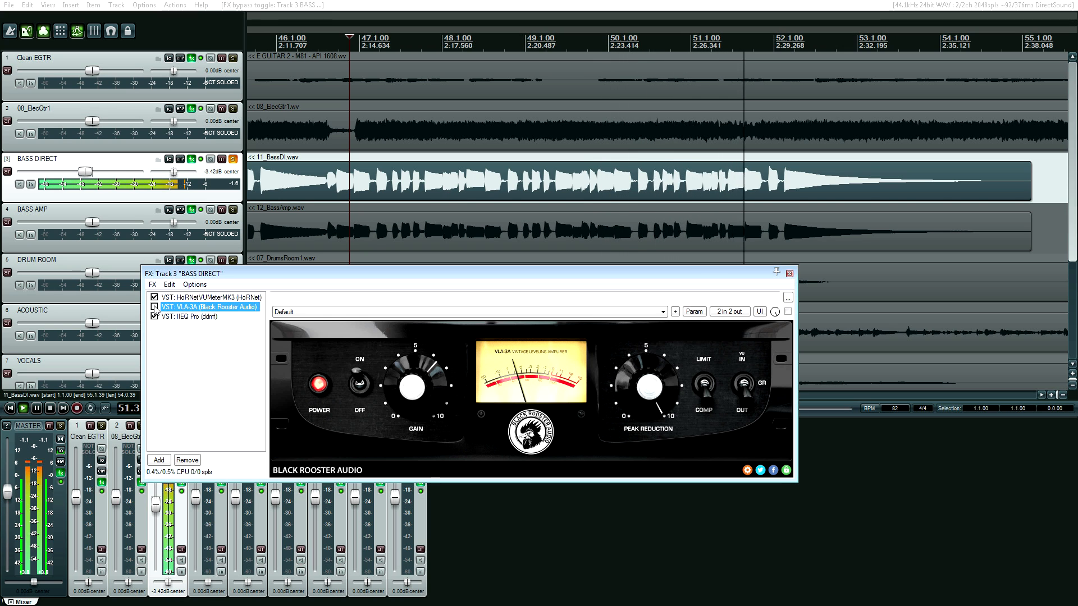
key("space")
left_click(155, 307)
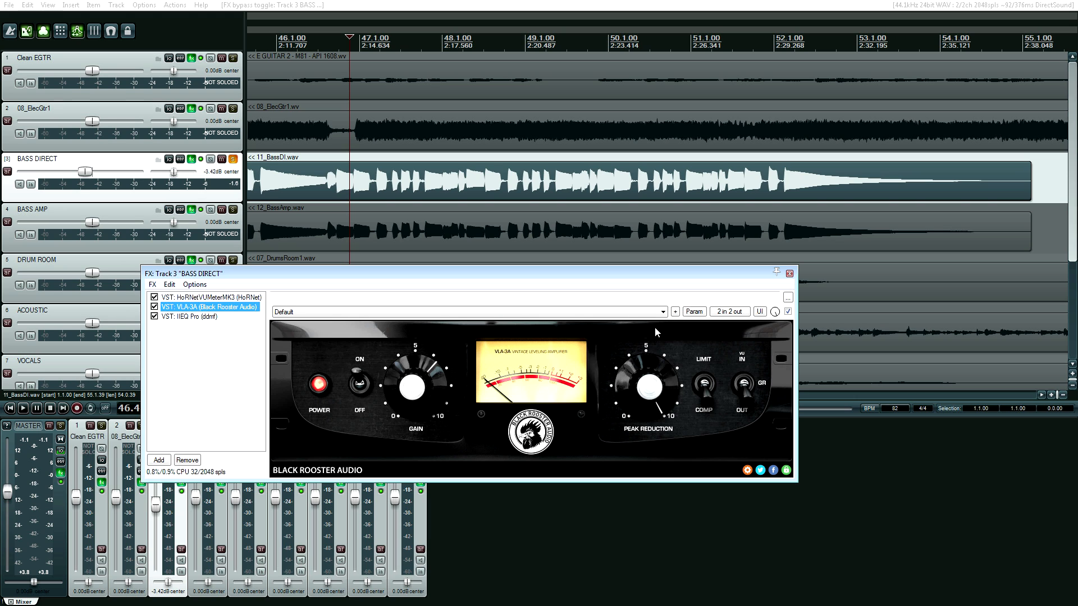
- Return the timeline to bar 1 and reopen the BASS DIRECT effects chain, moving its window over the tracks
left_click(790, 274)
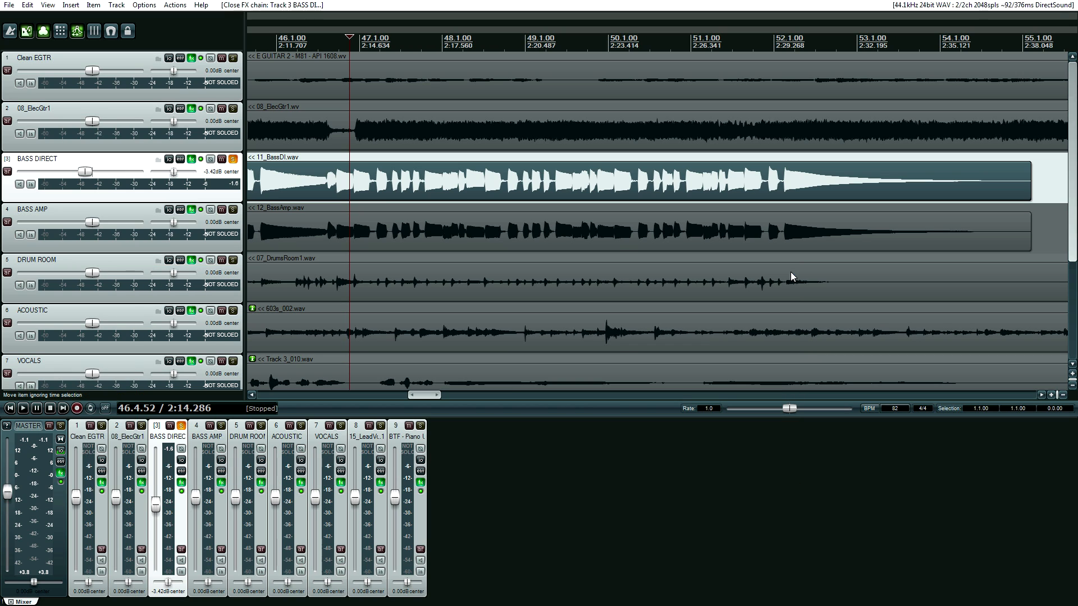
left_click_drag(440, 396, 272, 396)
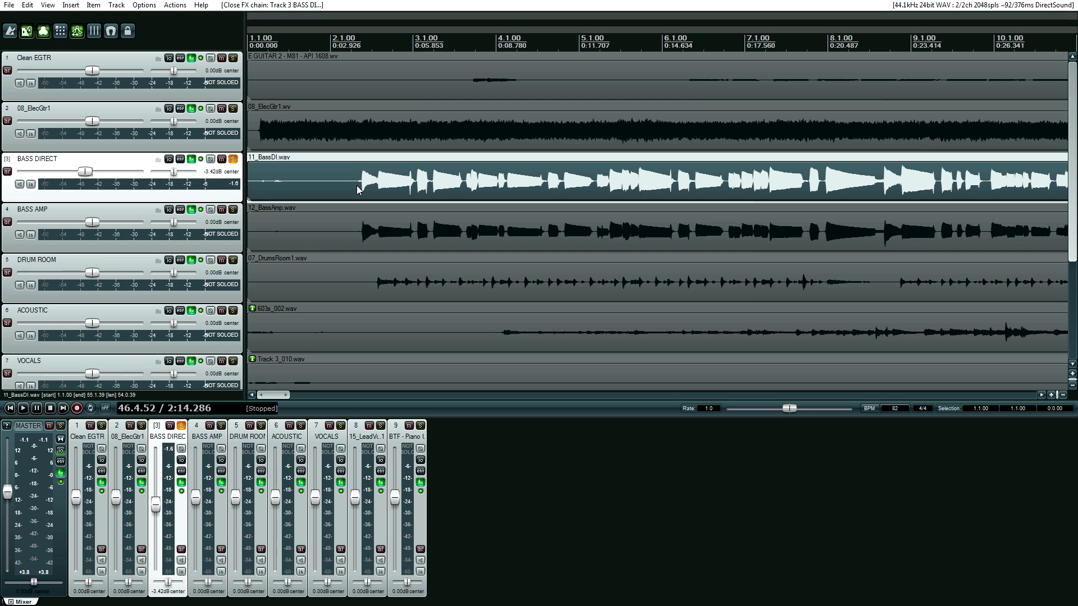
left_click(193, 161)
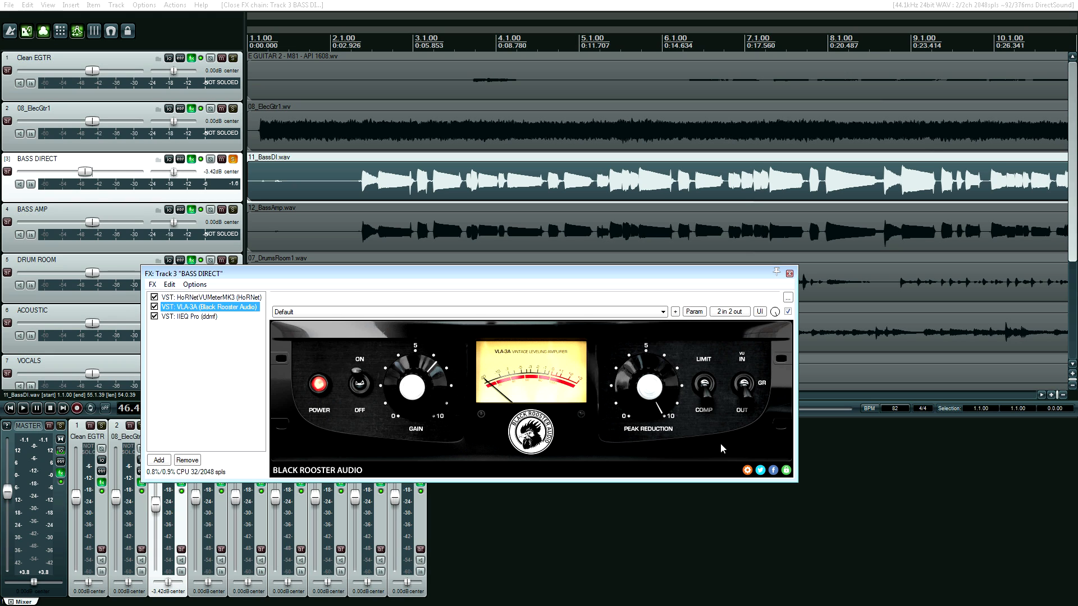
left_click_drag(465, 269, 378, 193)
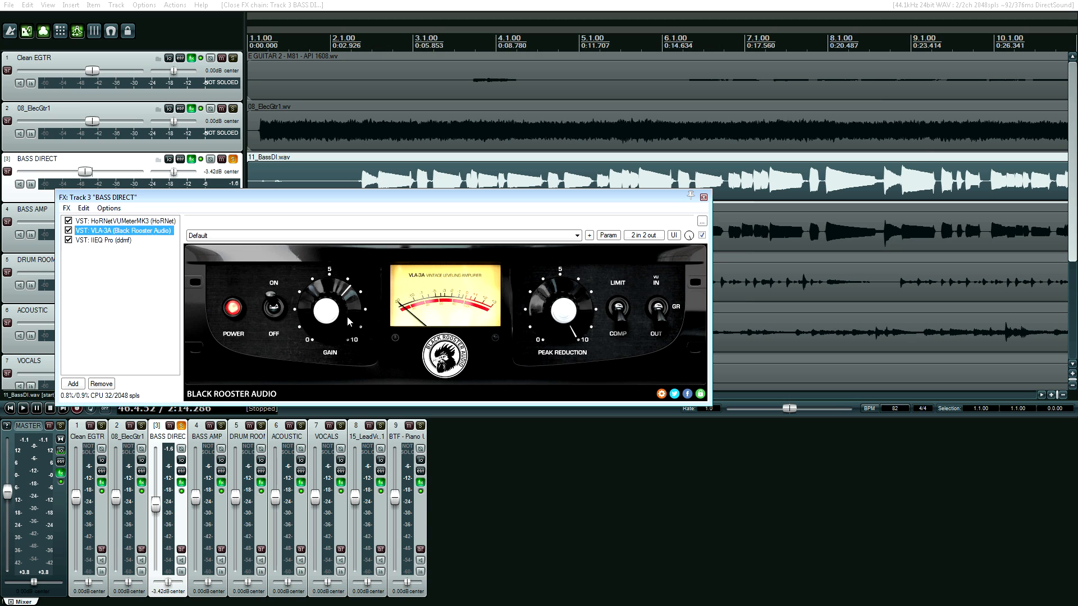
- Try the VLA-3A's Peak Reduction knob down to about 5 and flip the Limit/Comp switch back and forth
mouse_move(558, 307)
left_mouse_down()
mouse_move(564, 372)
mouse_move(570, 312)
mouse_move(578, 401)
left_mouse_up()
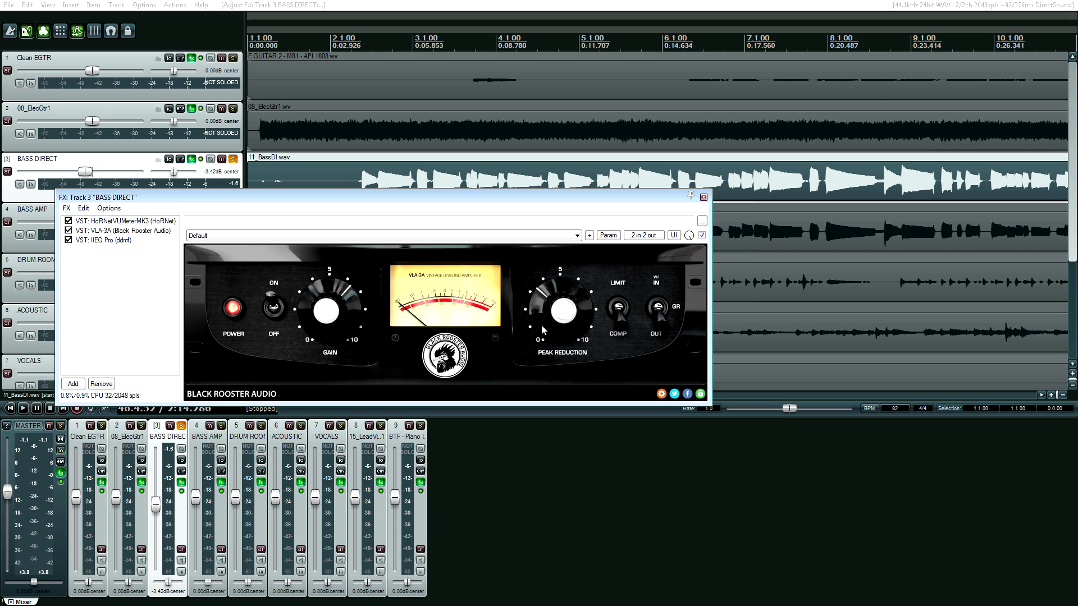
left_click_drag(540, 322, 566, 345)
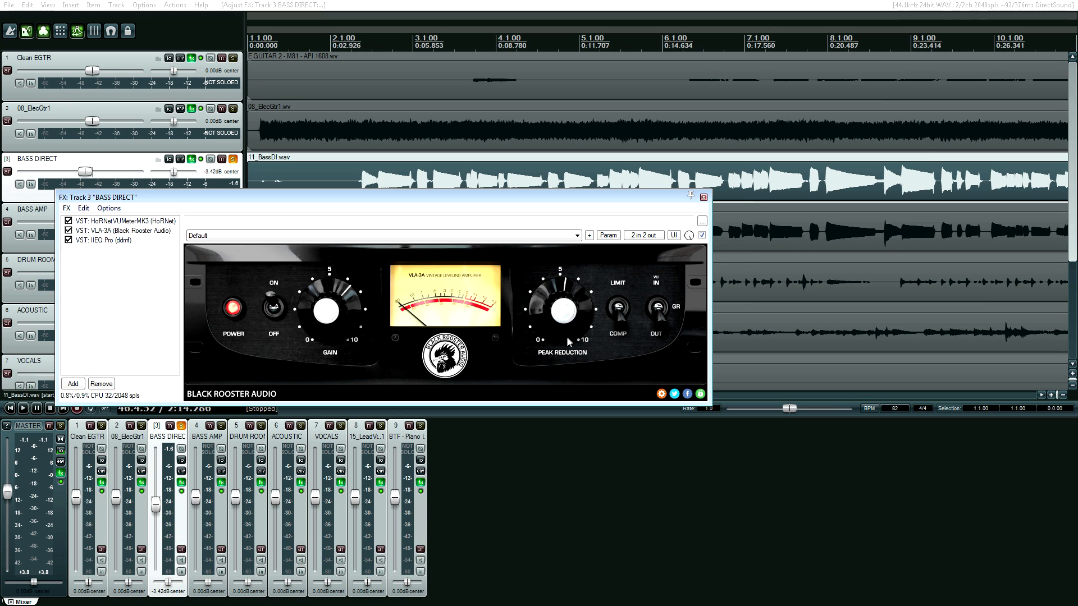
left_click(620, 310)
left_click(622, 314)
left_click(622, 312)
left_click(623, 309)
left_click(624, 308)
- Review the VLA-3A's Knob Mode options and select Linear
left_click(661, 394)
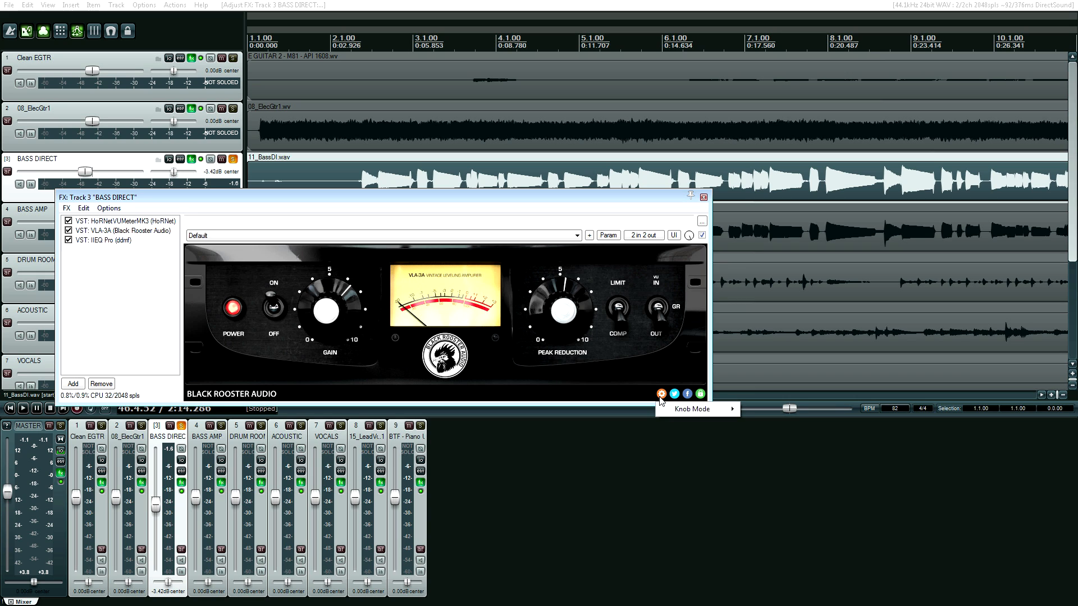
mouse_move(732, 410)
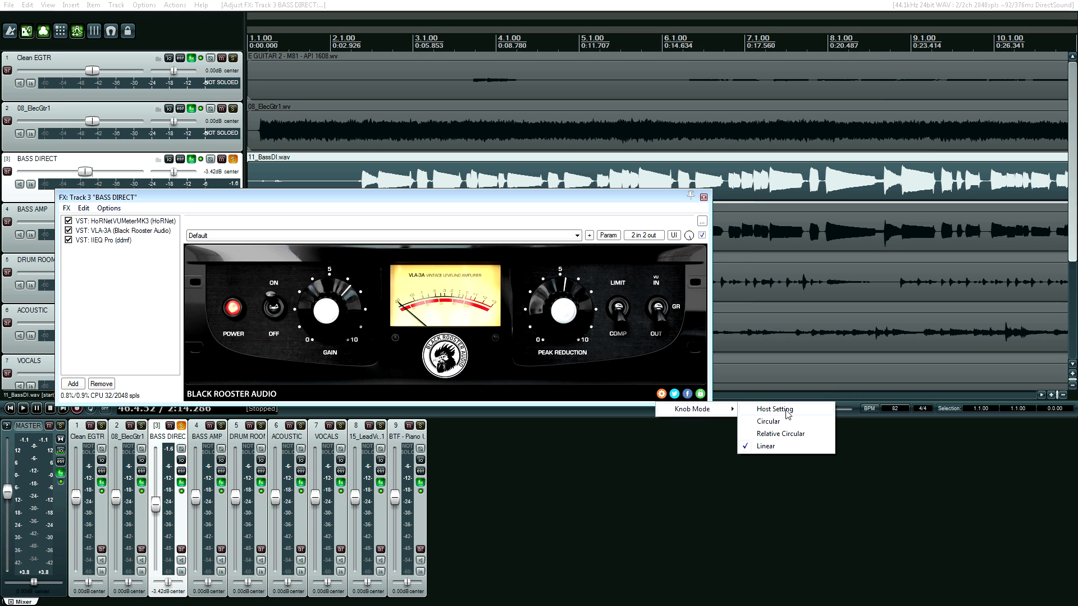
left_click(771, 444)
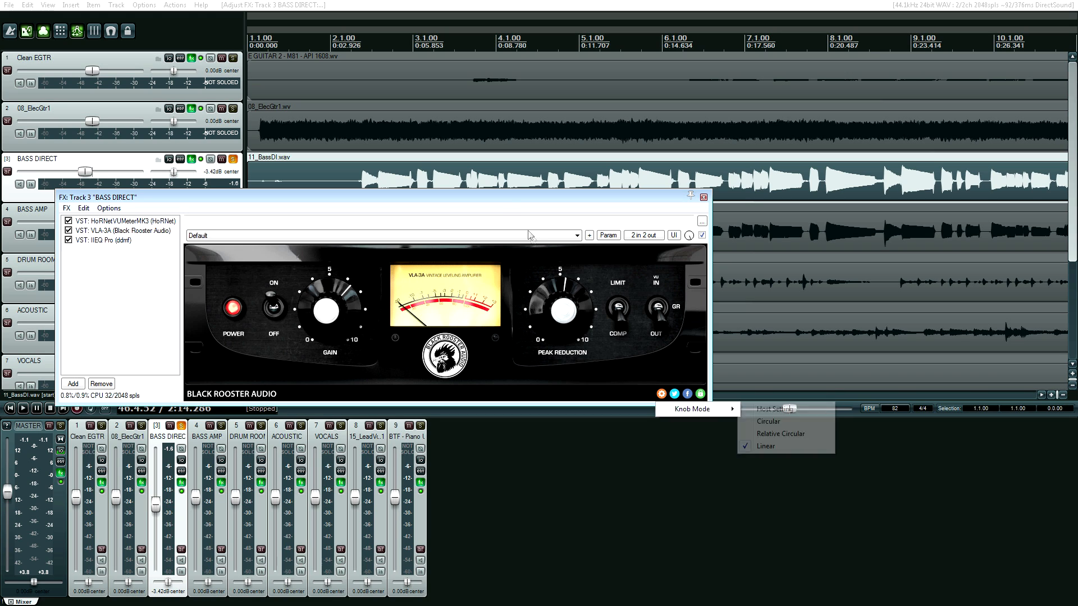
- Demonstrate linear control of the Peak Reduction knob, leaving it at about 2, and try the Gain knob the same way
left_click_drag(565, 312, 563, 248)
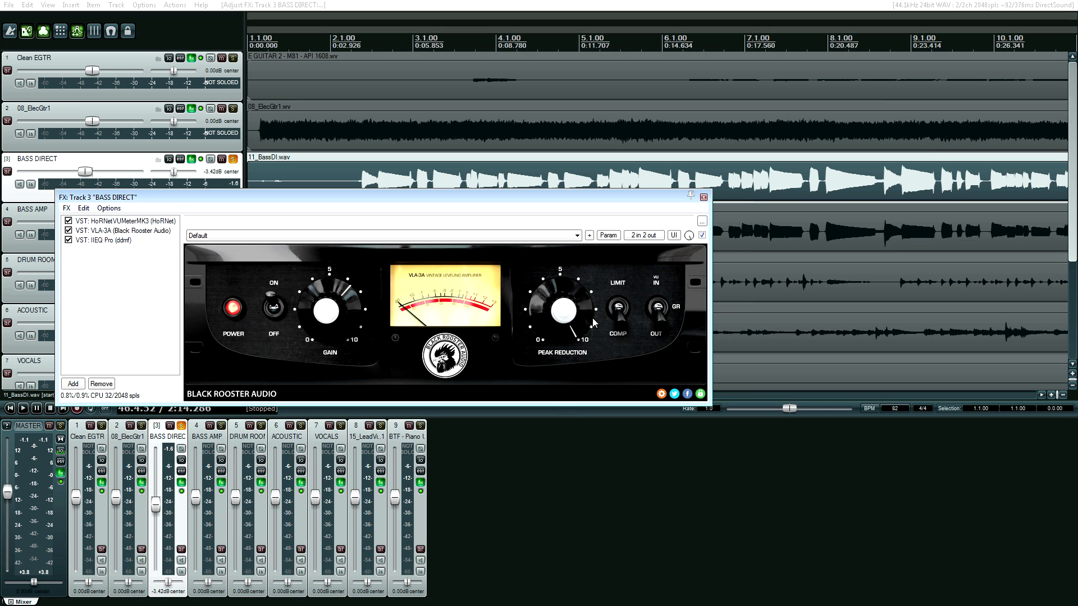
left_click_drag(551, 317, 568, 303)
scroll(561, 312, "down", 5)
scroll(561, 317, "up", 3)
scroll(567, 300, "up", 3)
scroll(566, 324, "down", 1)
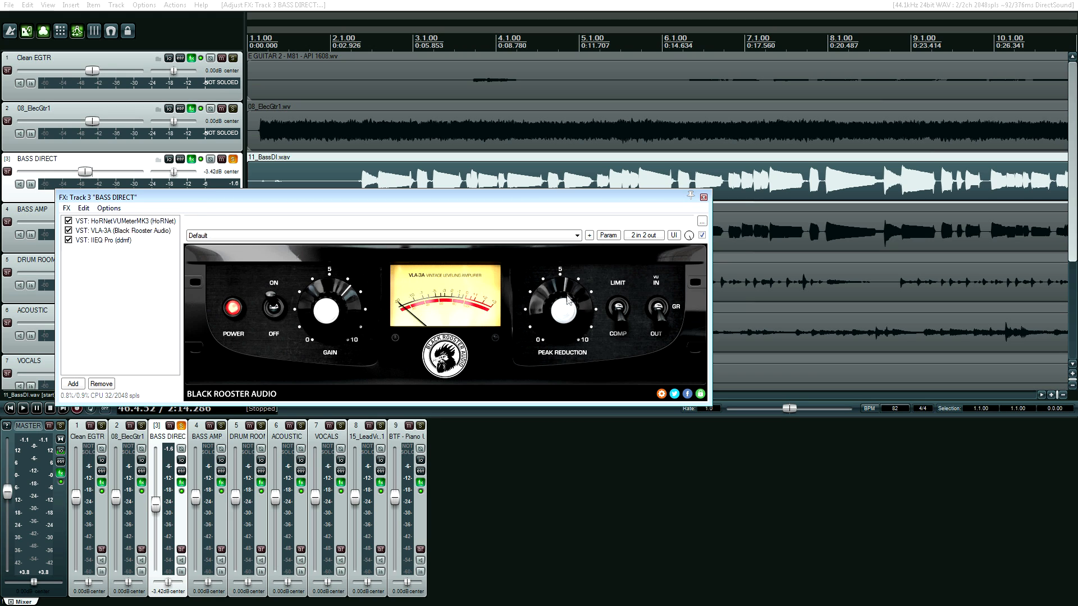
left_click_drag(565, 332, 581, 435)
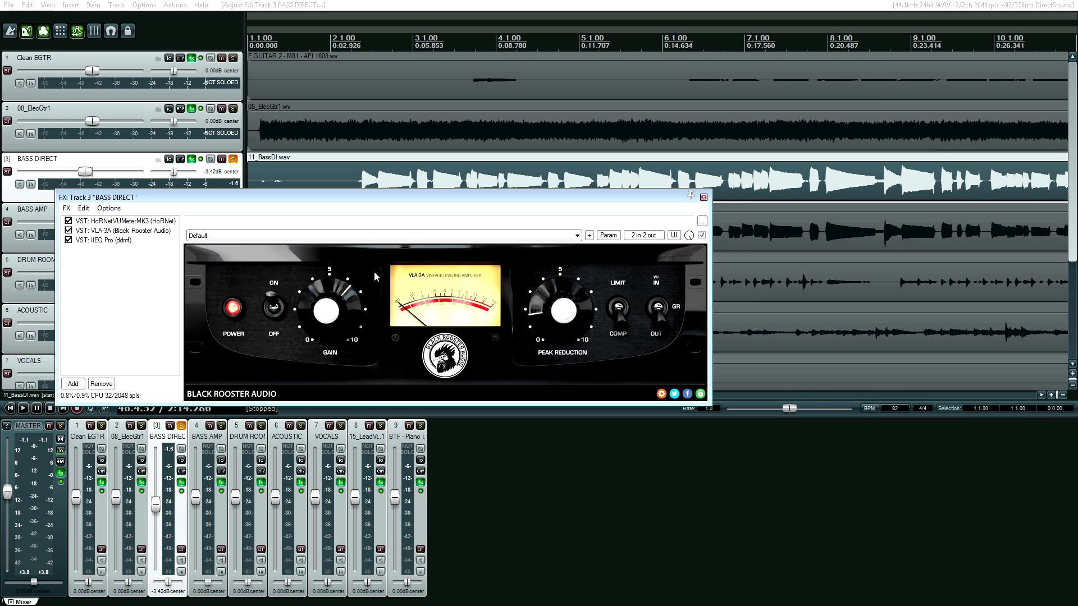
left_click_drag(328, 317, 336, 403)
- Close the BASS DIRECT effects, solo BASS AMP in place of BASS DIRECT and open its effects chain
left_click_drag(292, 199, 372, 302)
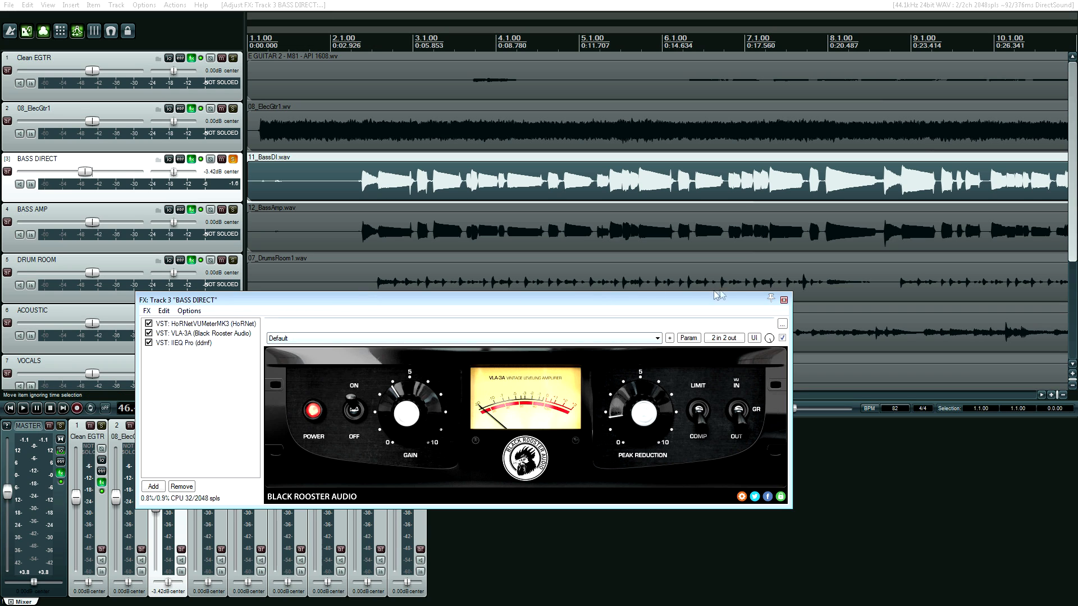
left_click(784, 301)
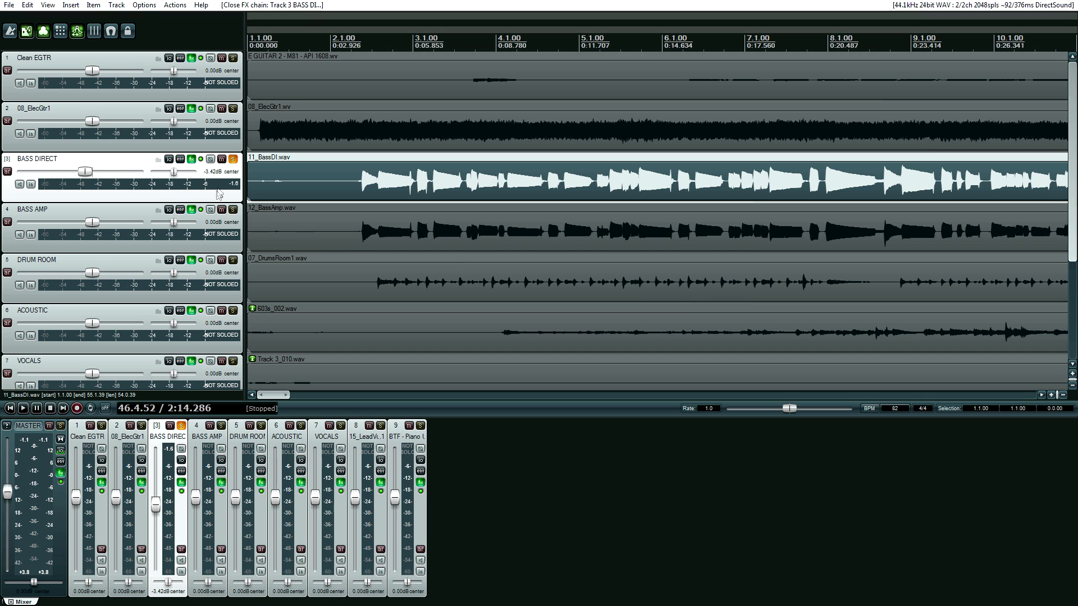
left_click(235, 160)
left_click(233, 210)
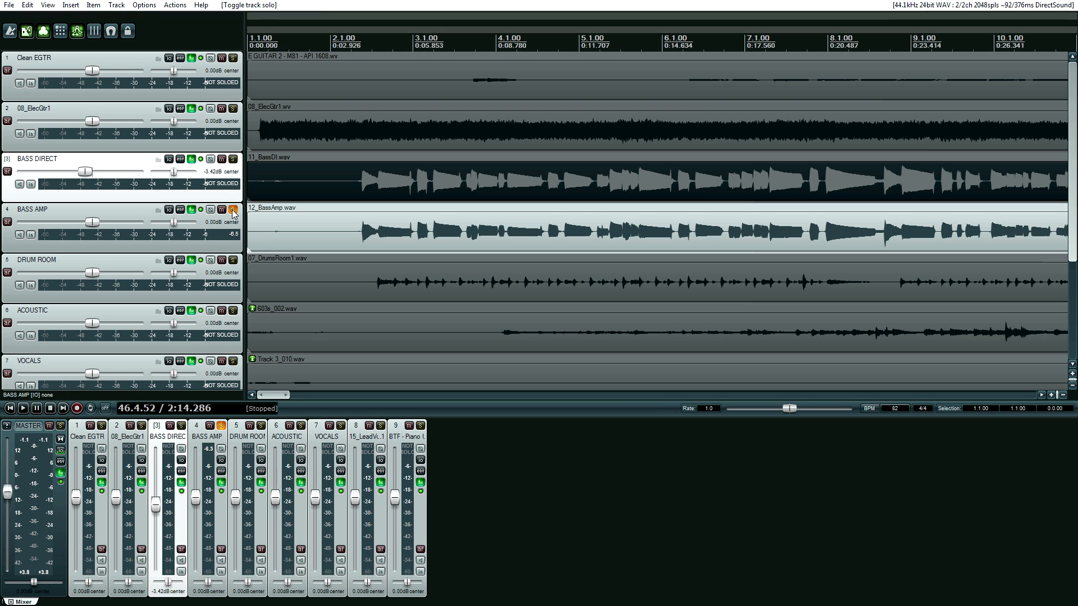
left_click(341, 236)
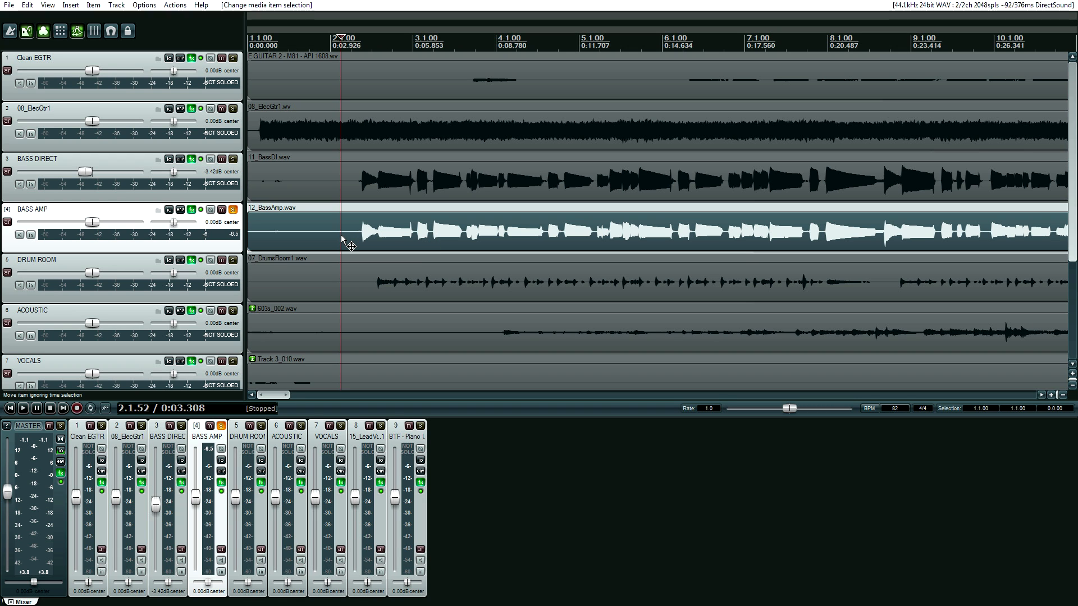
left_click(191, 210)
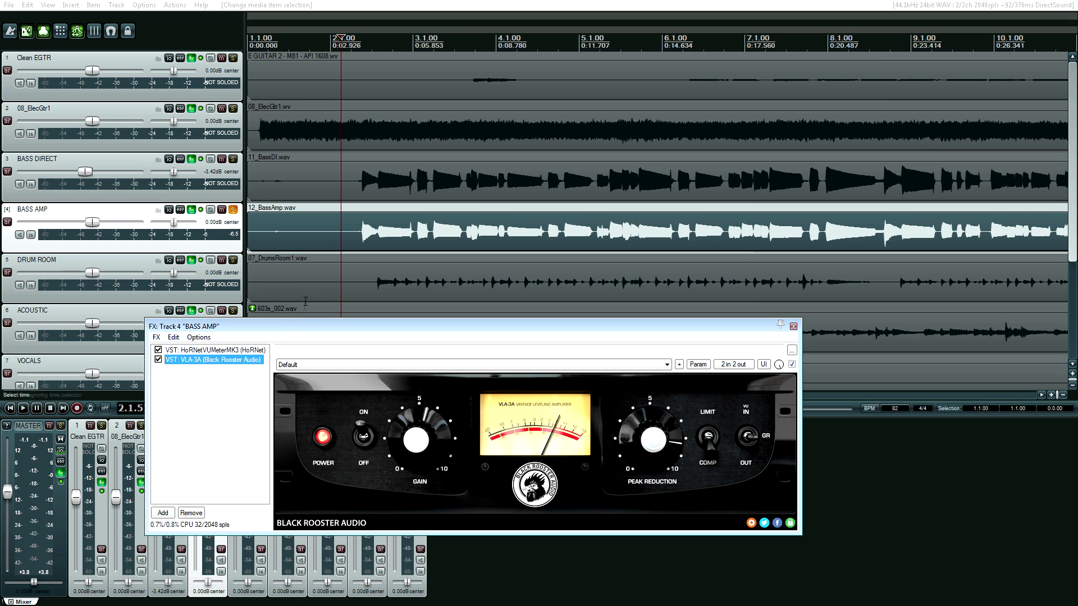
- Play BASS AMP from just after bar 2 and compare the sound with the VLA-3A active, bypassed and re-enabled
left_click(346, 236)
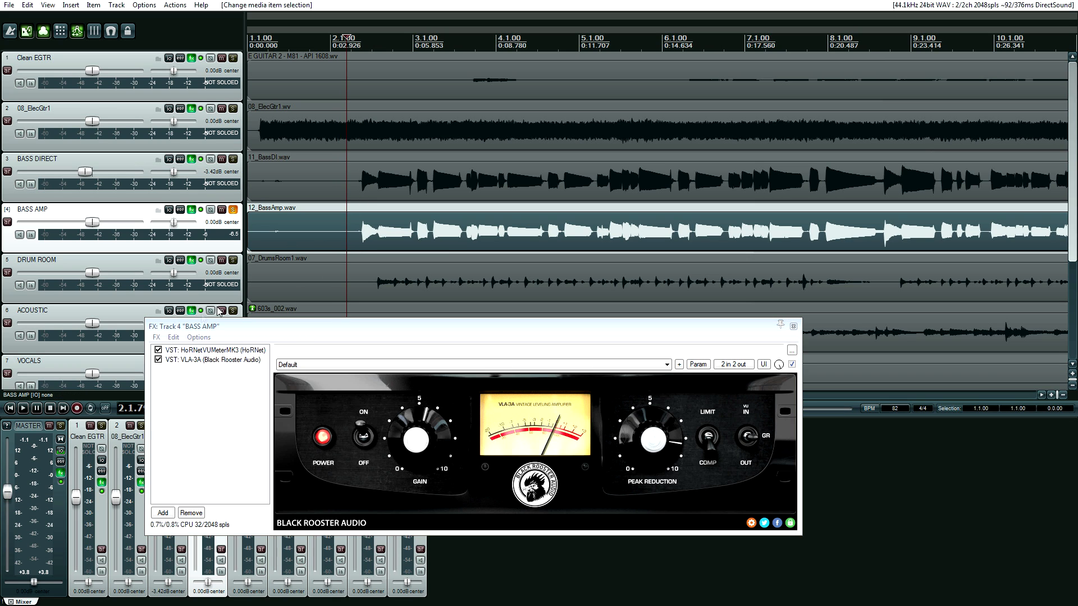
key("space")
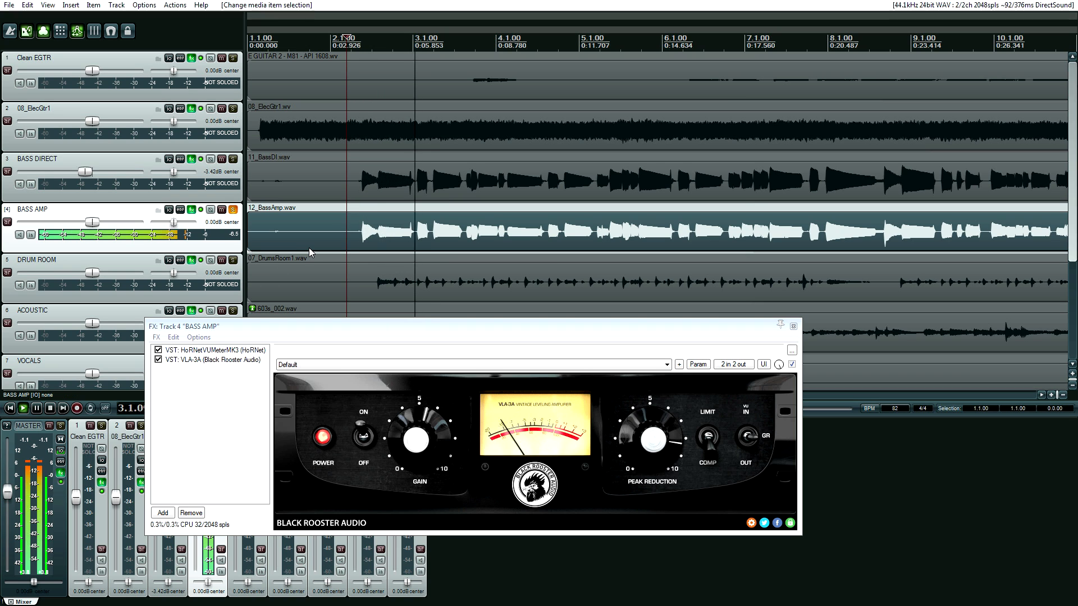
left_click(158, 360)
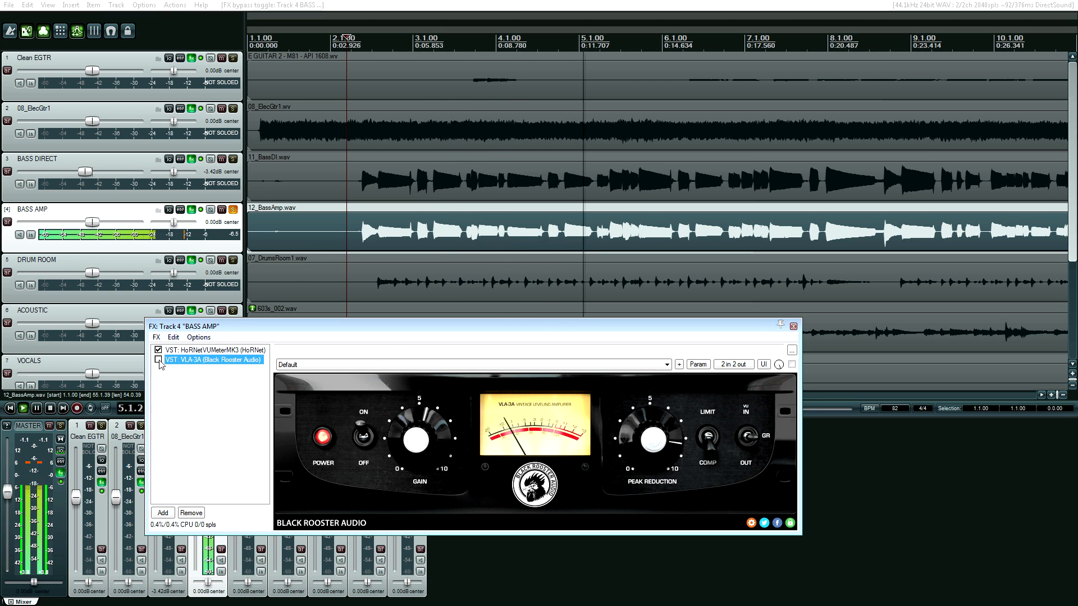
left_click(158, 360)
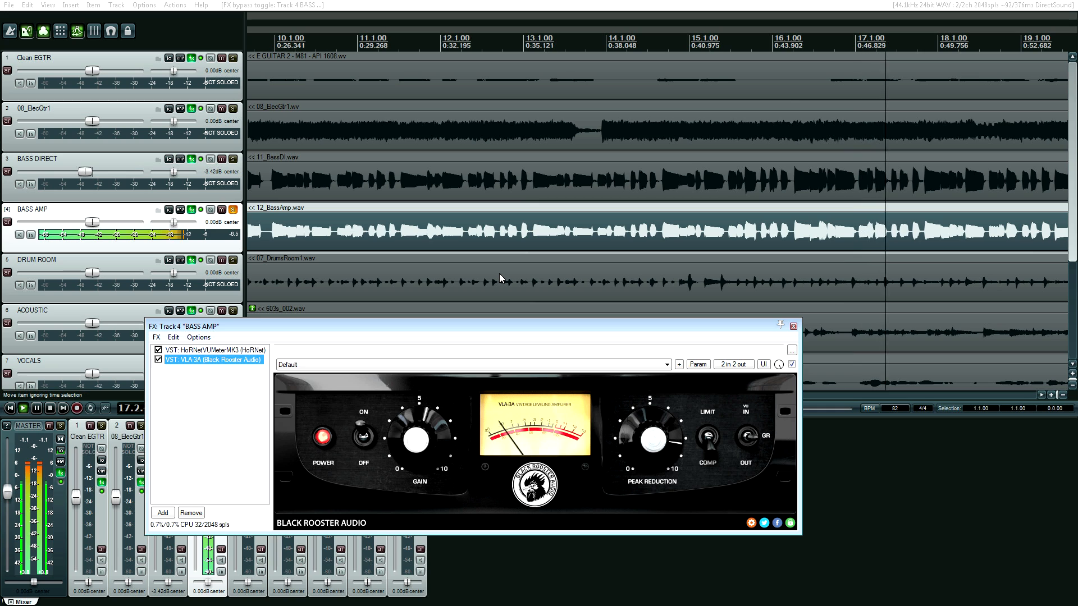
key("space")
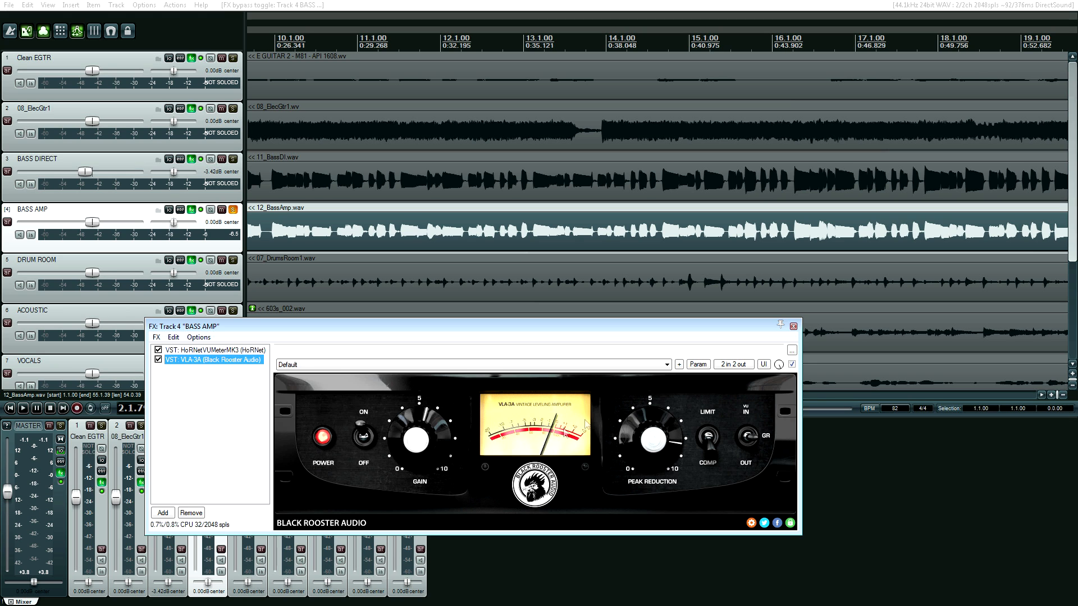
- Close the BASS AMP effects, solo only DRUM ROOM and open its effects chain, moving the window below the tracks
key("Escape")
left_click(232, 260)
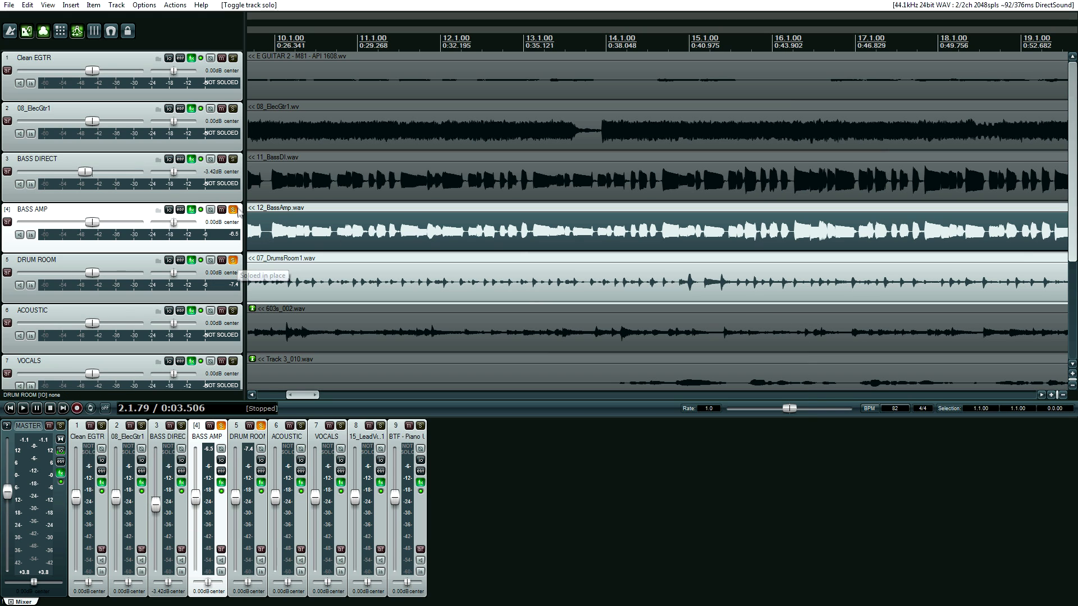
left_click(232, 261, "ctrl+alt")
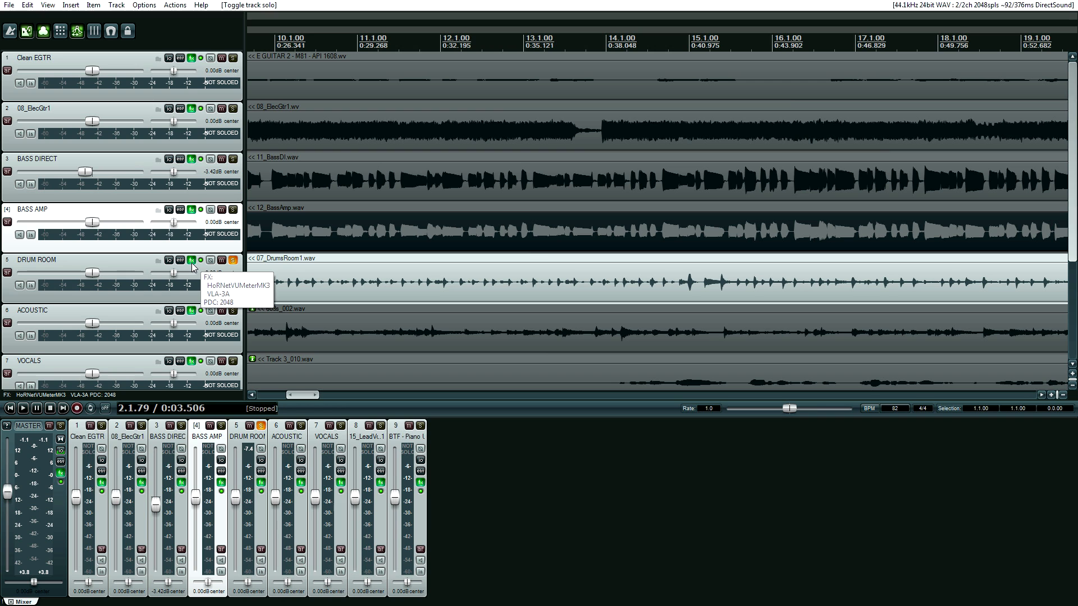
left_click(192, 261)
left_click_drag(334, 324, 385, 414)
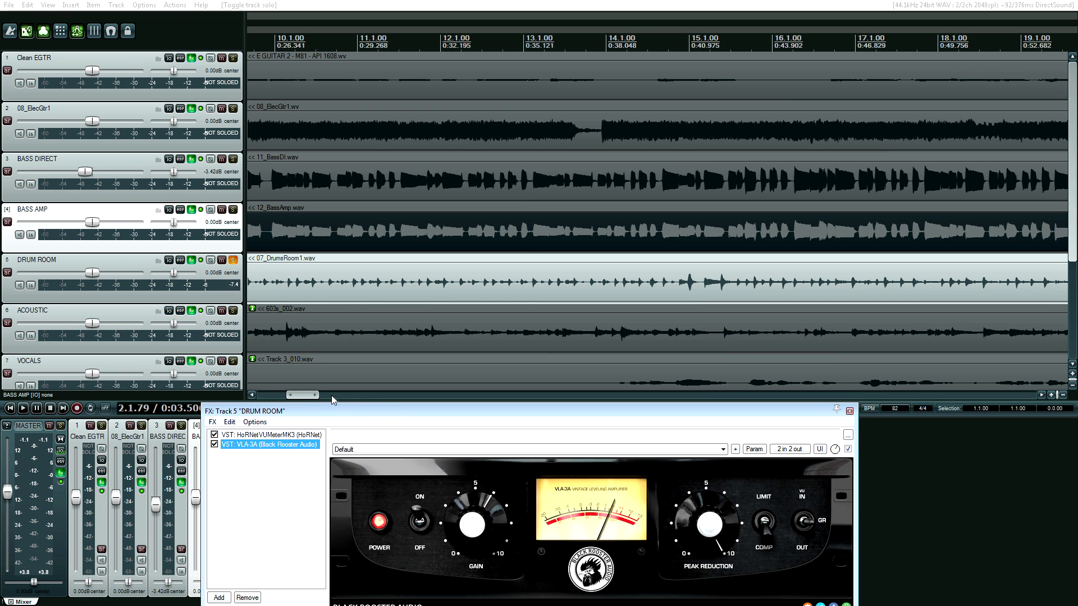
- Set the playback start on DRUM ROOM just before bar 9 and move its effects window clear of the track
left_click_drag(312, 396, 304, 396)
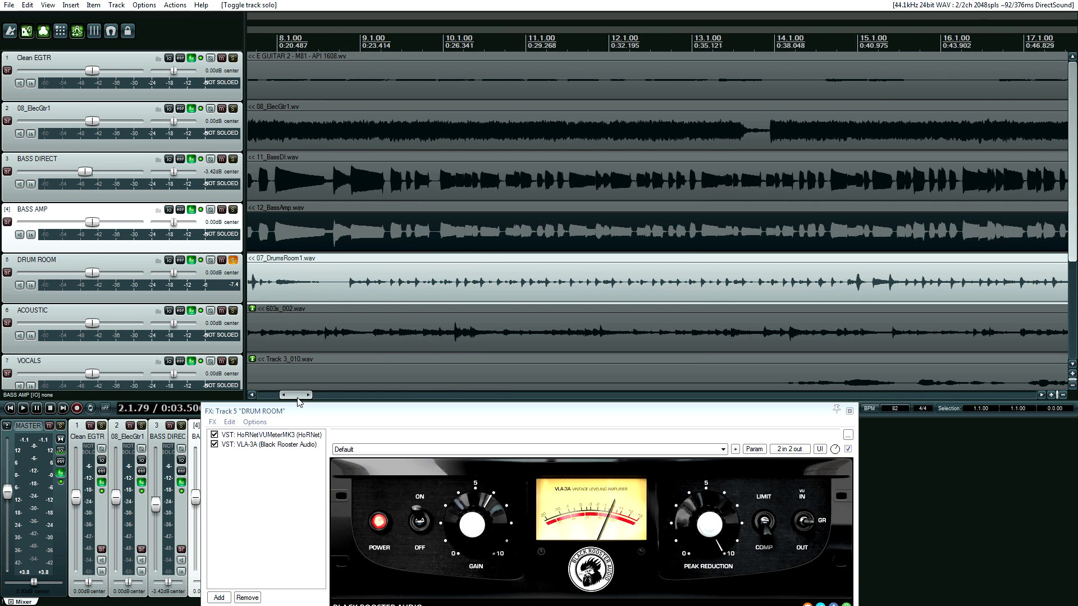
left_click(343, 292)
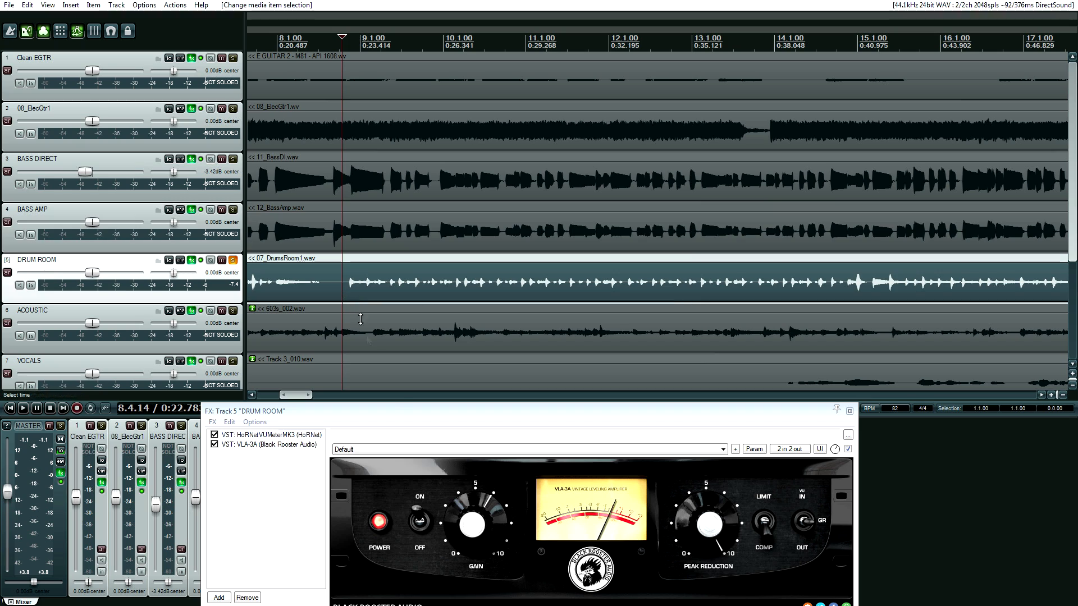
left_click_drag(398, 412, 287, 296)
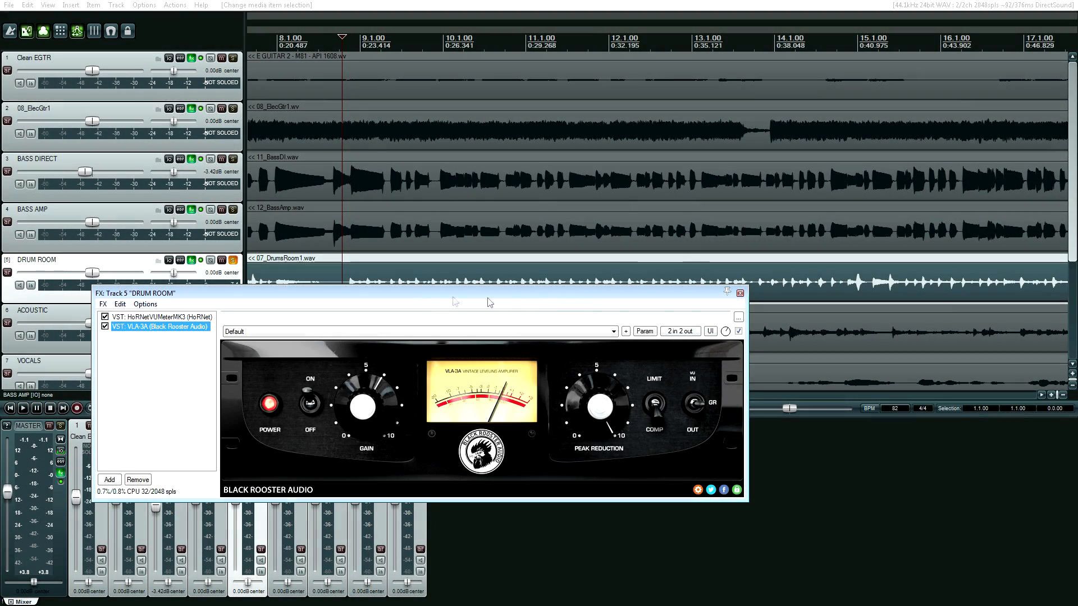
left_click_drag(431, 305, 493, 357)
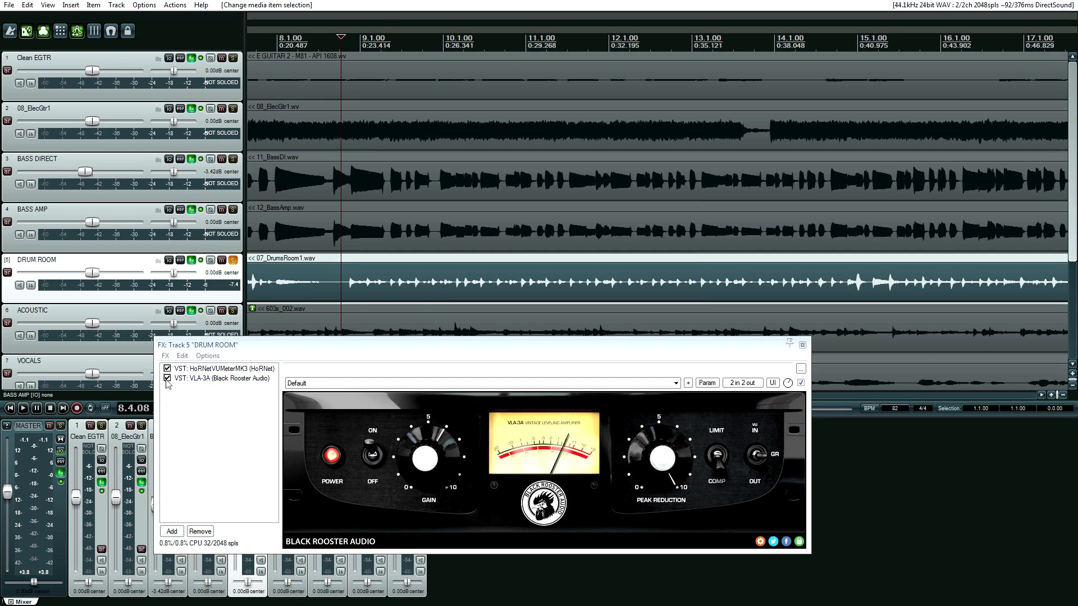
- Play DRUM ROOM repeatedly from just before bar 9, comparing the sound with the VLA-3A bypassed and active, and leave it active
left_click(167, 378)
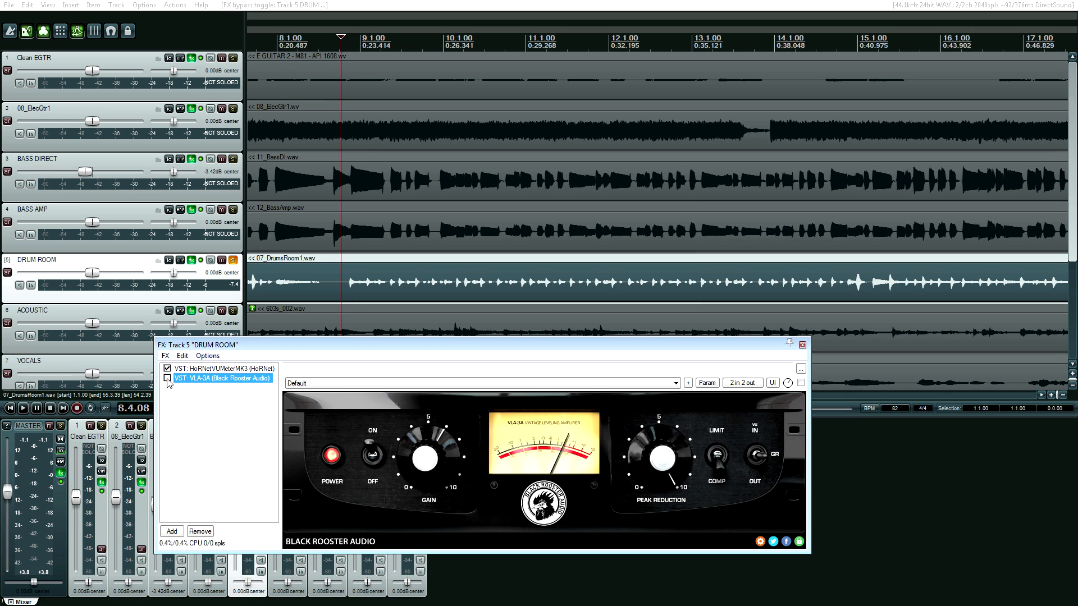
key("space")
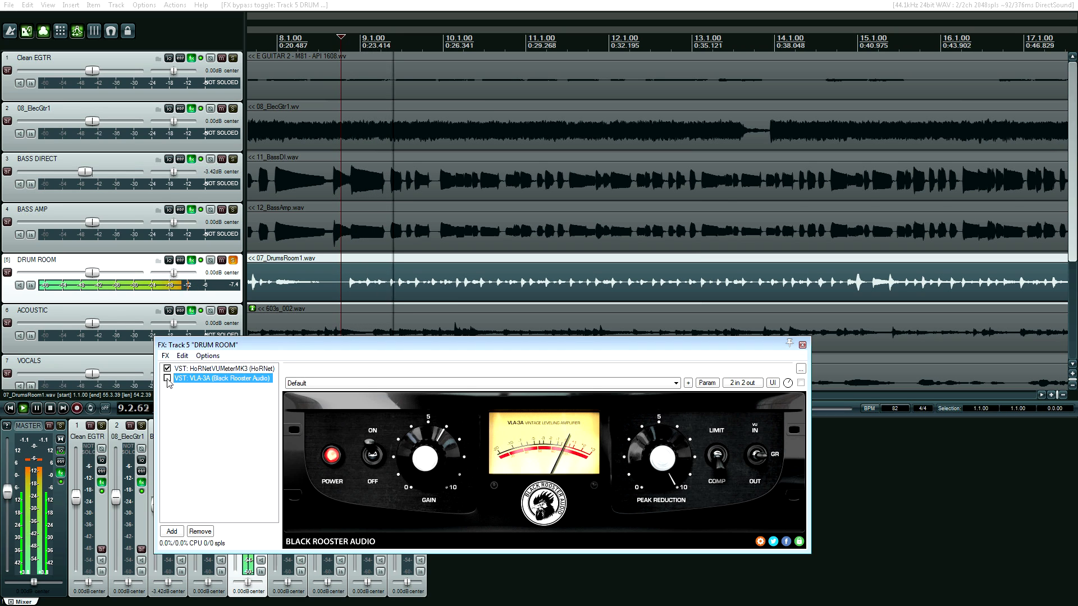
key("space")
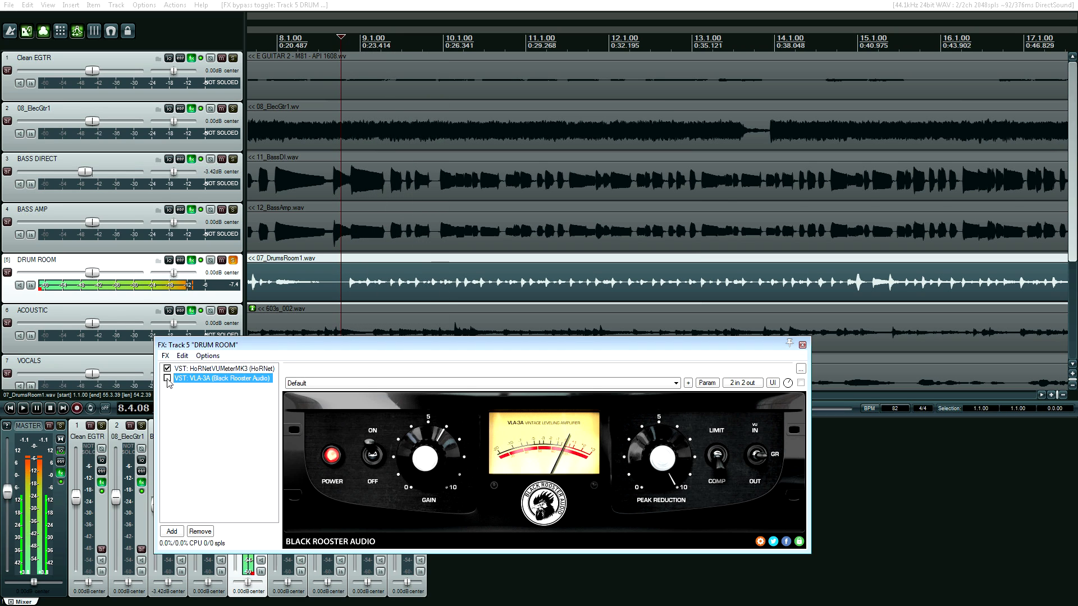
key("space")
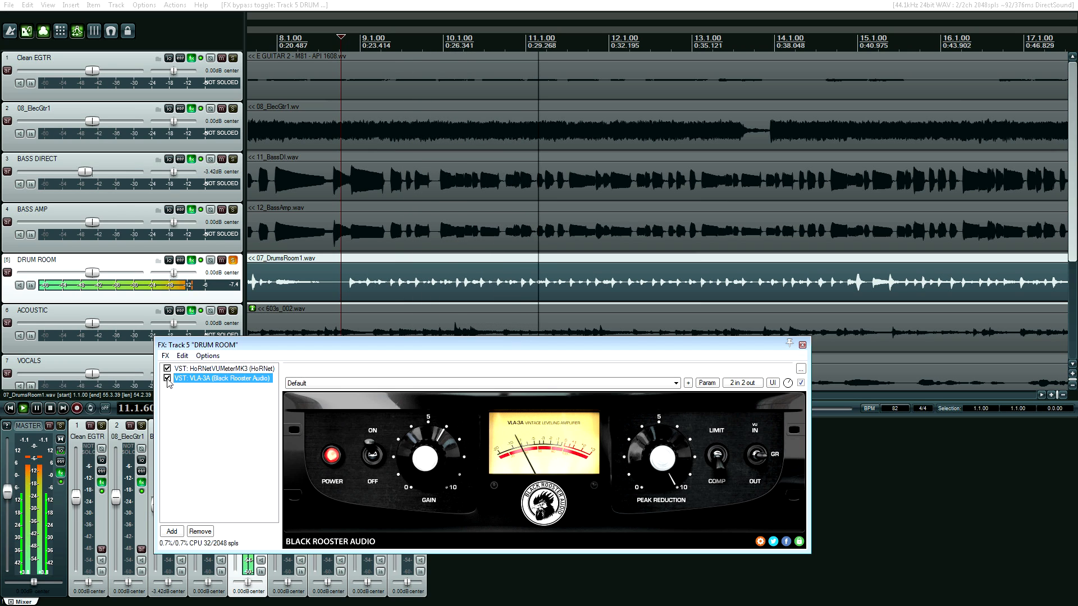
key("space")
left_click(167, 378)
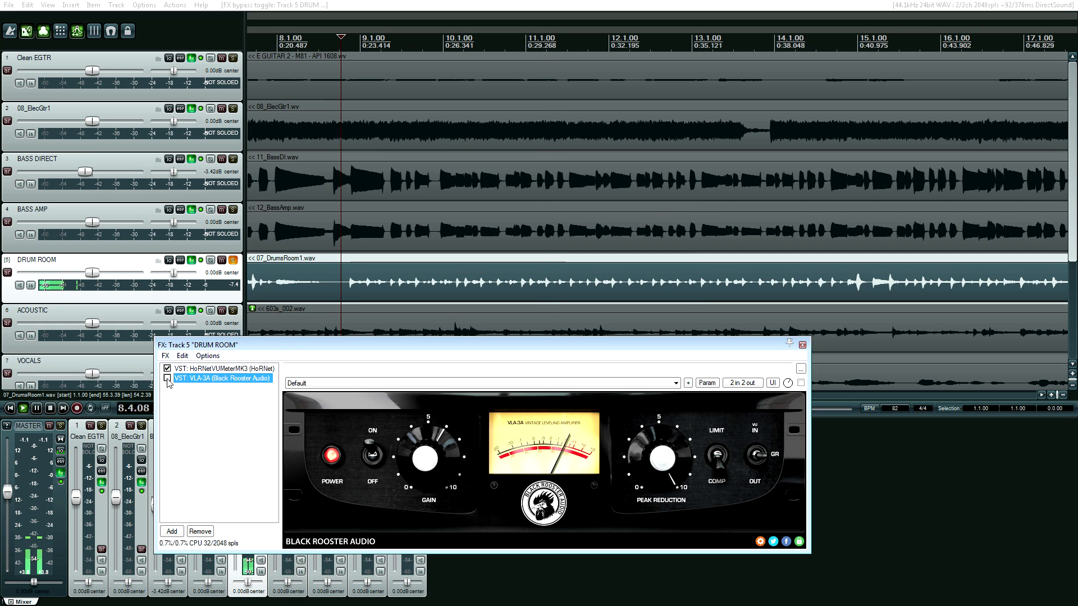
key("space")
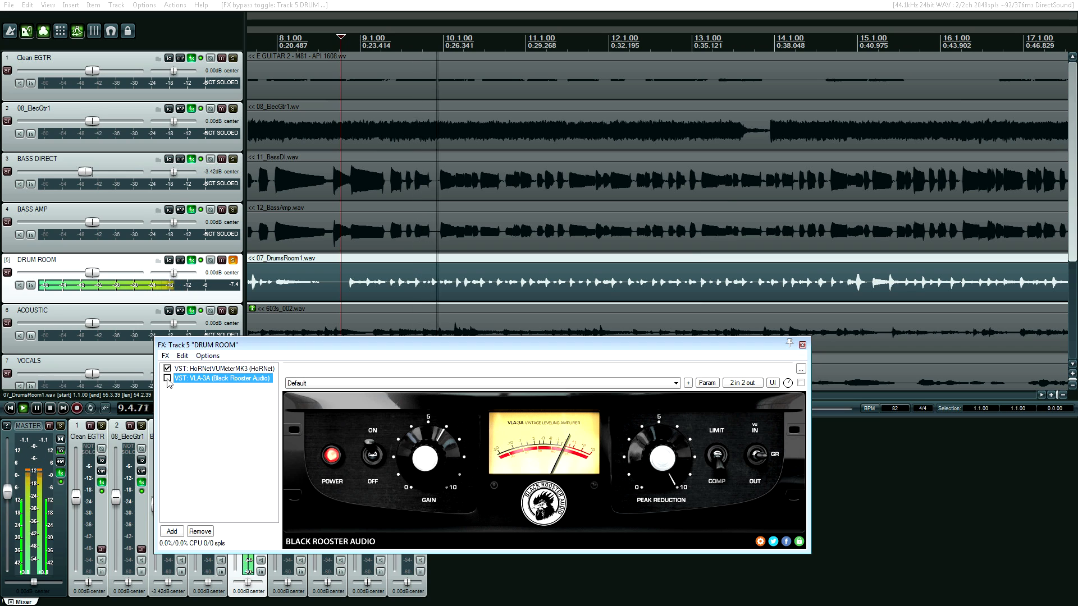
key("space")
left_click(167, 378)
key("space")
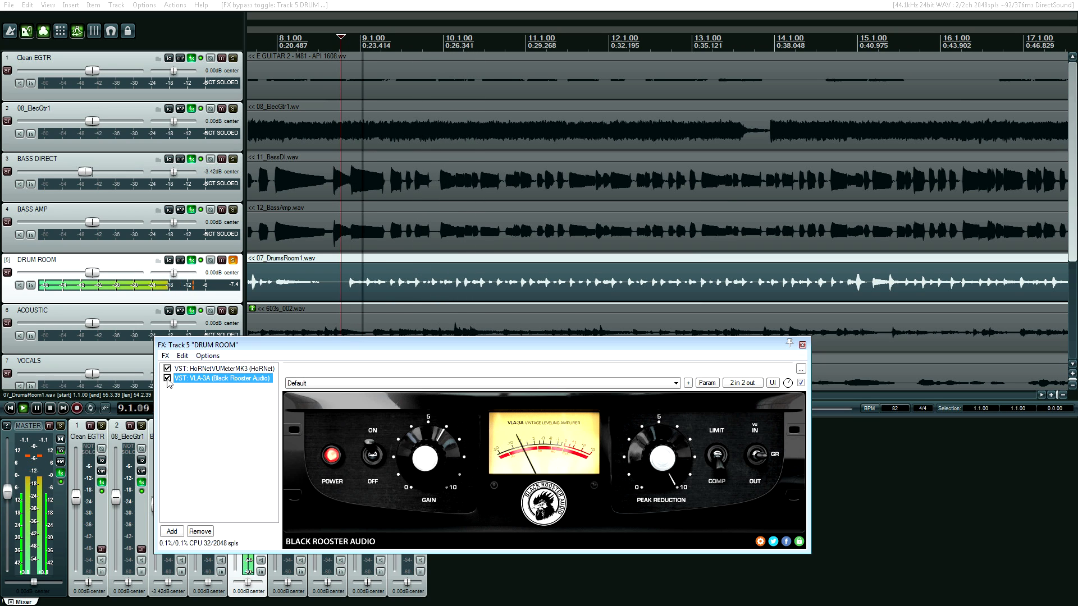
key("space")
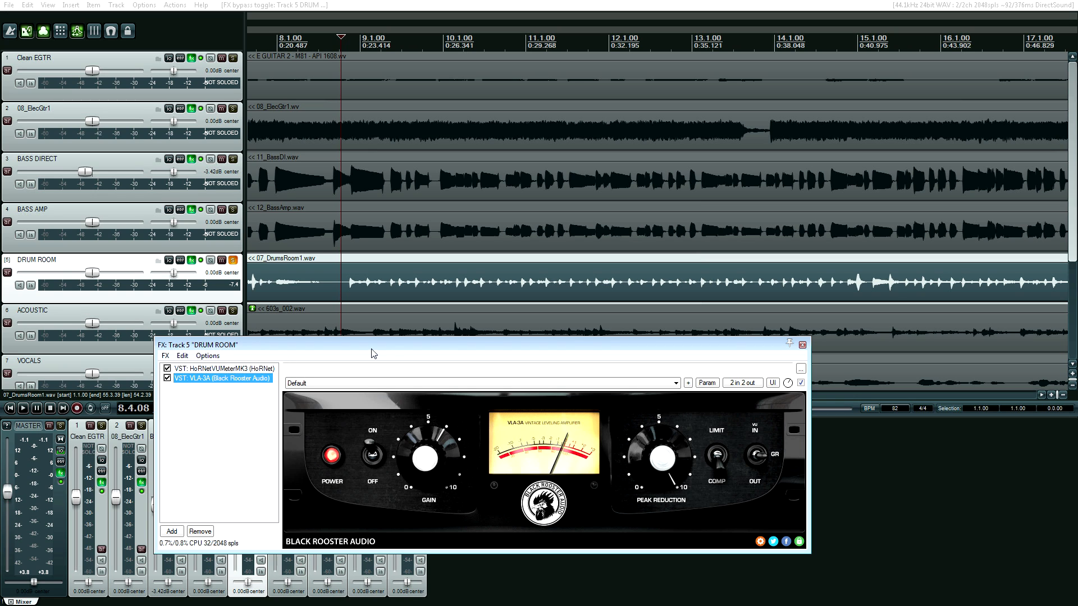
- Close the DRUM ROOM effects and solo ACOUSTIC in place of DRUM ROOM
left_click(803, 346)
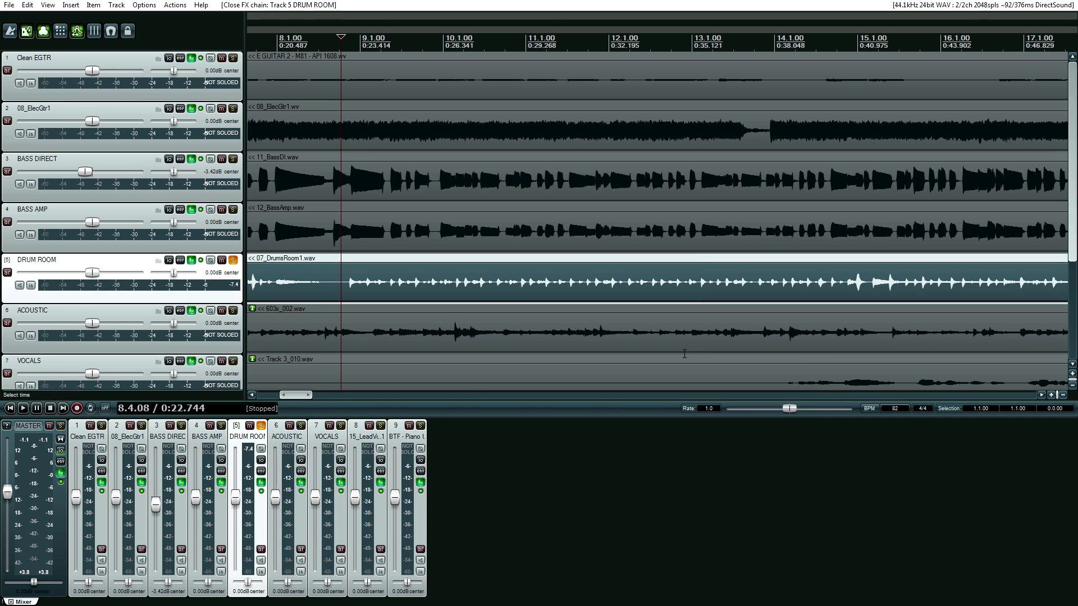
left_click_drag(298, 395, 275, 395)
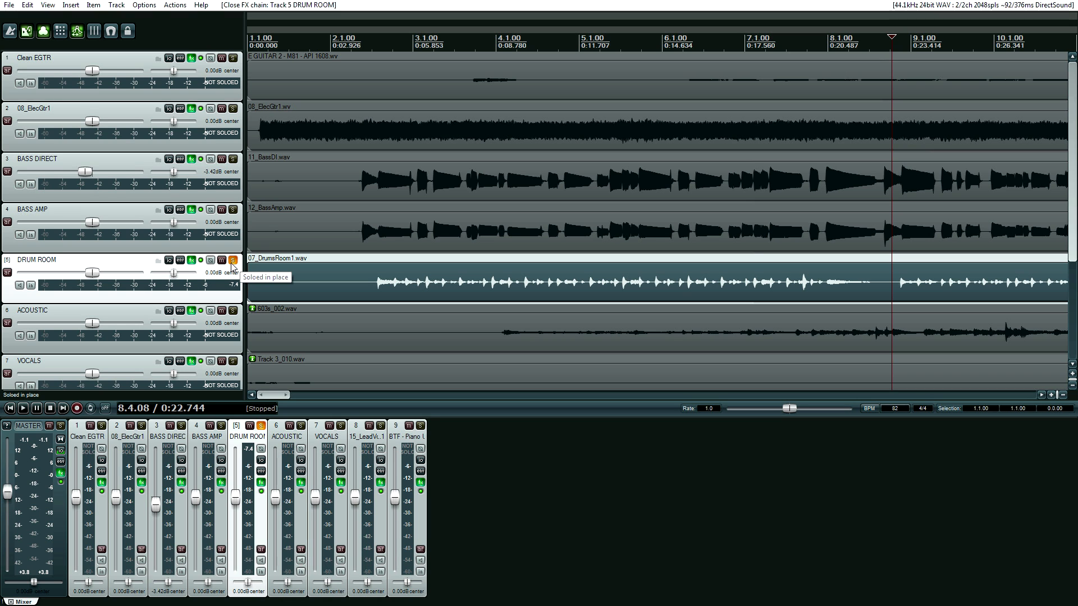
left_click(233, 261)
left_click(233, 311)
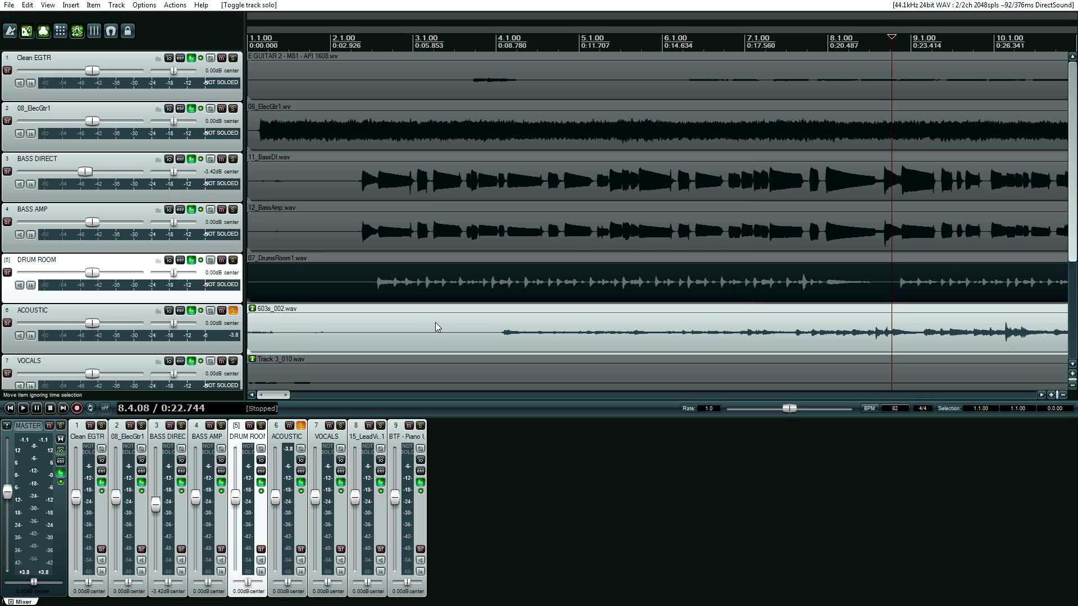
- Set the playback start on ACOUSTIC just after bar 9 and open the track's effects chain, placing the window below its waveform
scroll(446, 321, "down", 2)
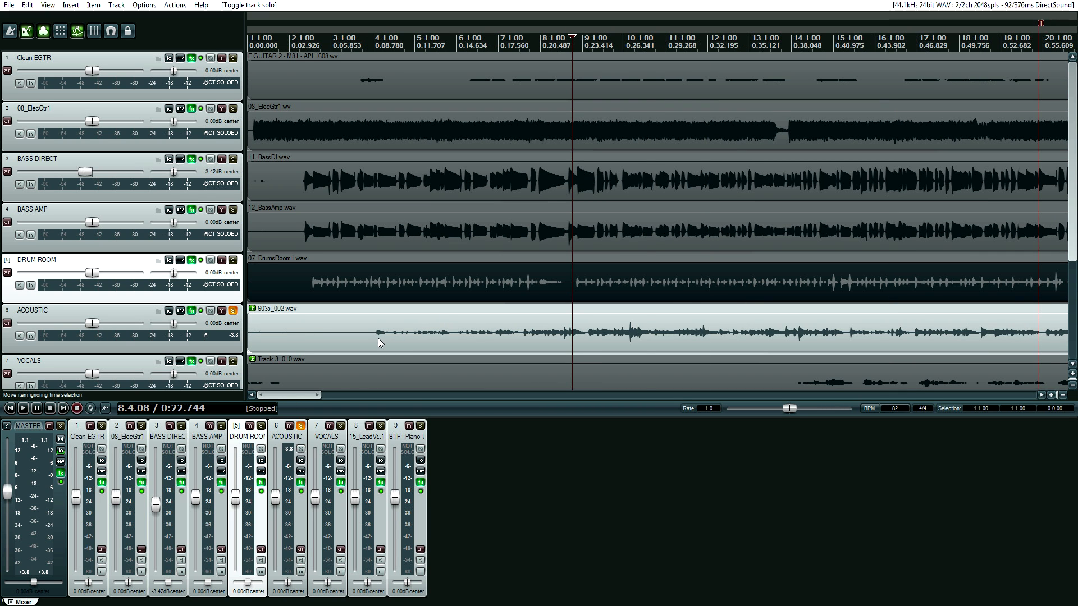
scroll(398, 336, "down", 3)
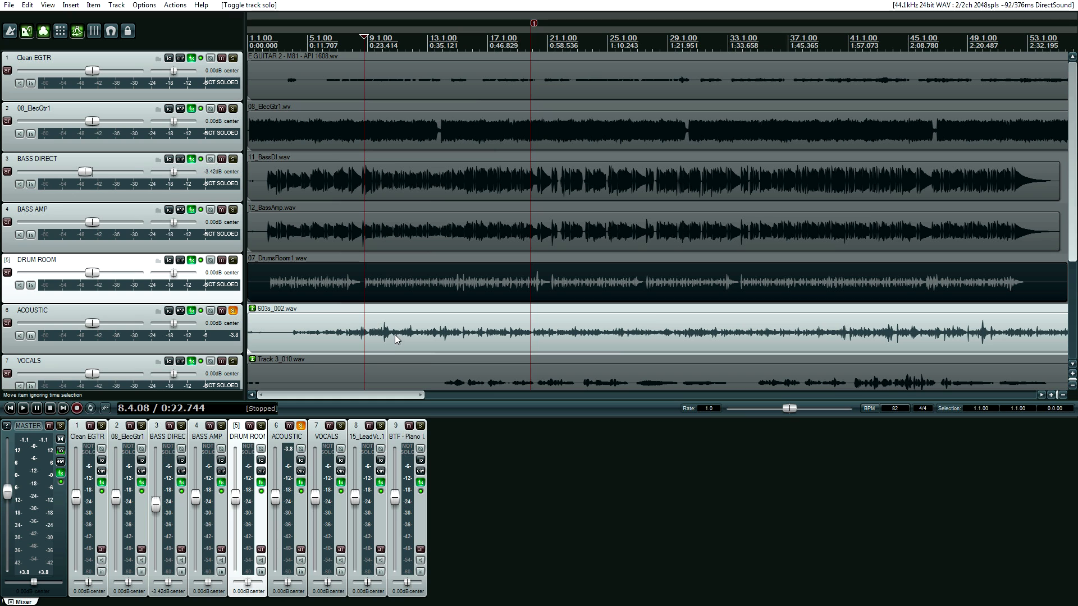
left_click(407, 335)
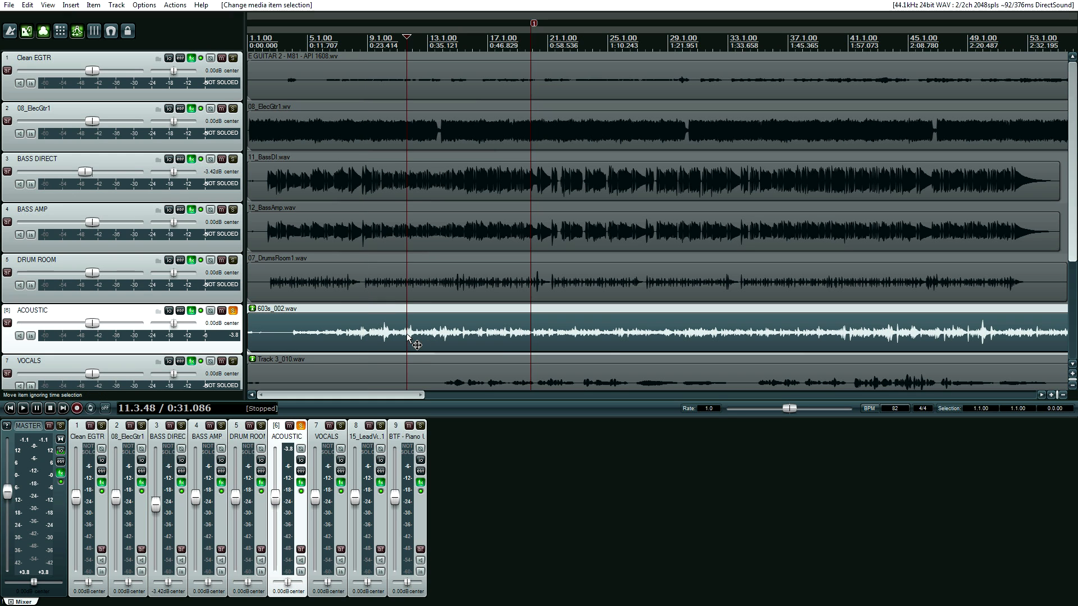
scroll(414, 339, "up", 4)
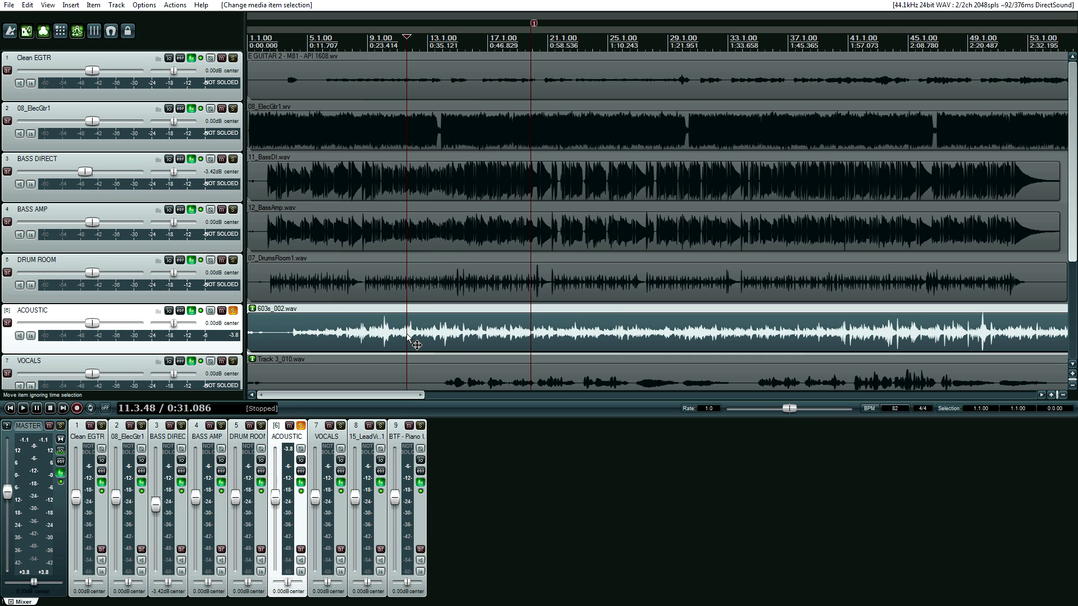
left_click(372, 340)
scroll(372, 340, "up", 4)
left_click(362, 342)
left_click(192, 312)
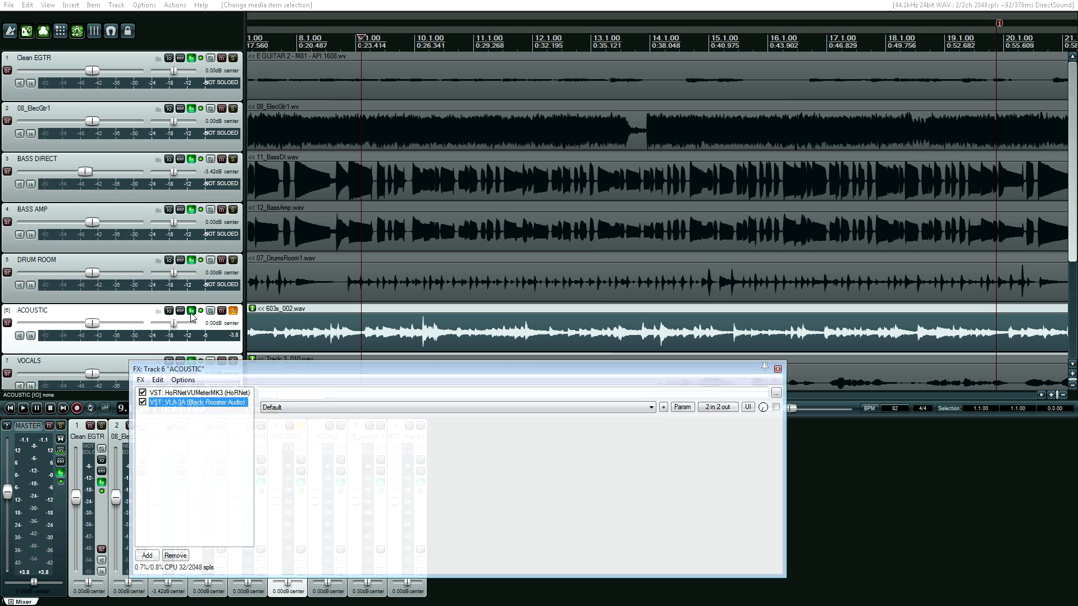
left_click_drag(269, 368, 268, 383)
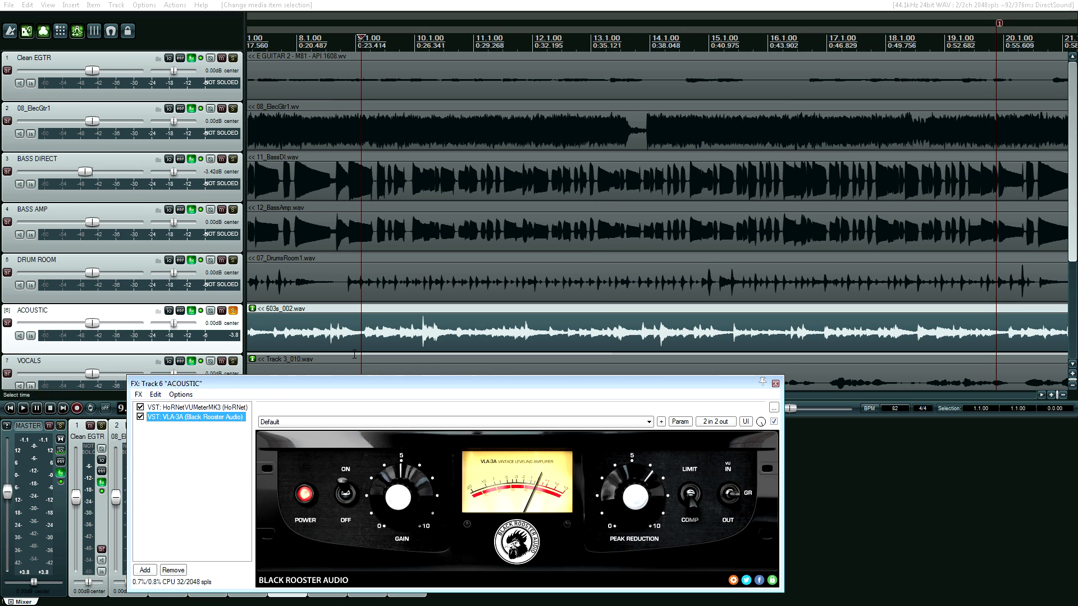
- Play ACOUSTIC from just after bar 9, alternating the VLA-3A between active and bypassed, and stop with it bypassed
key("space")
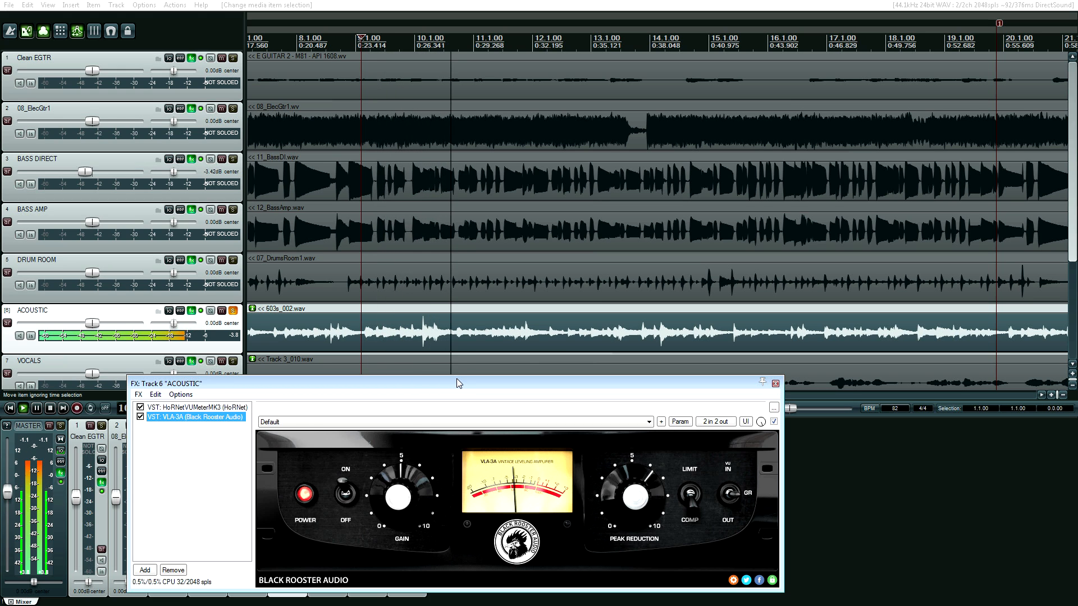
key("space")
key("space")
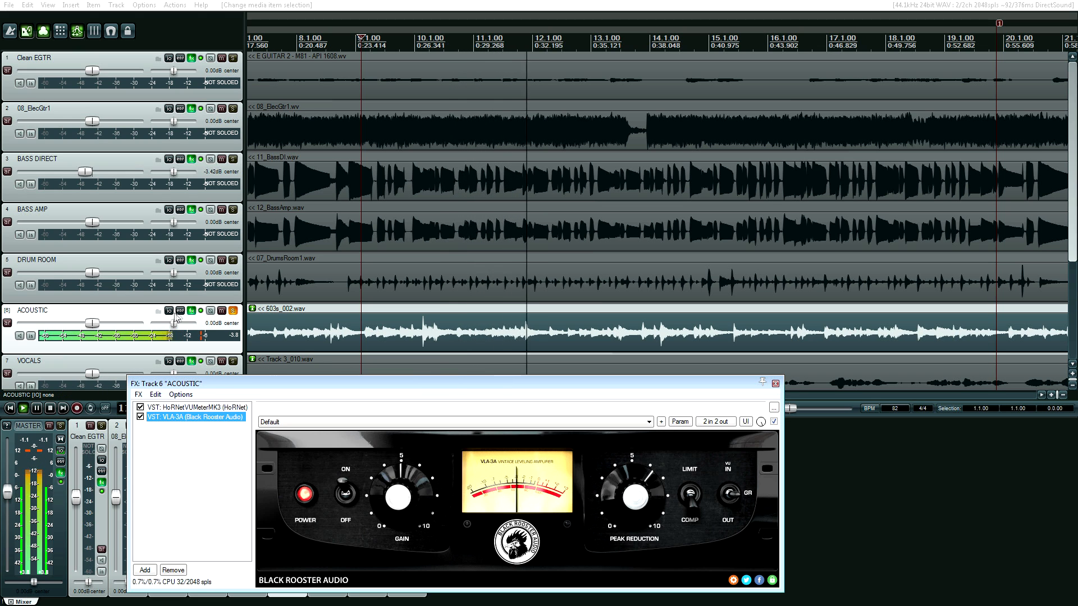
left_click(140, 417)
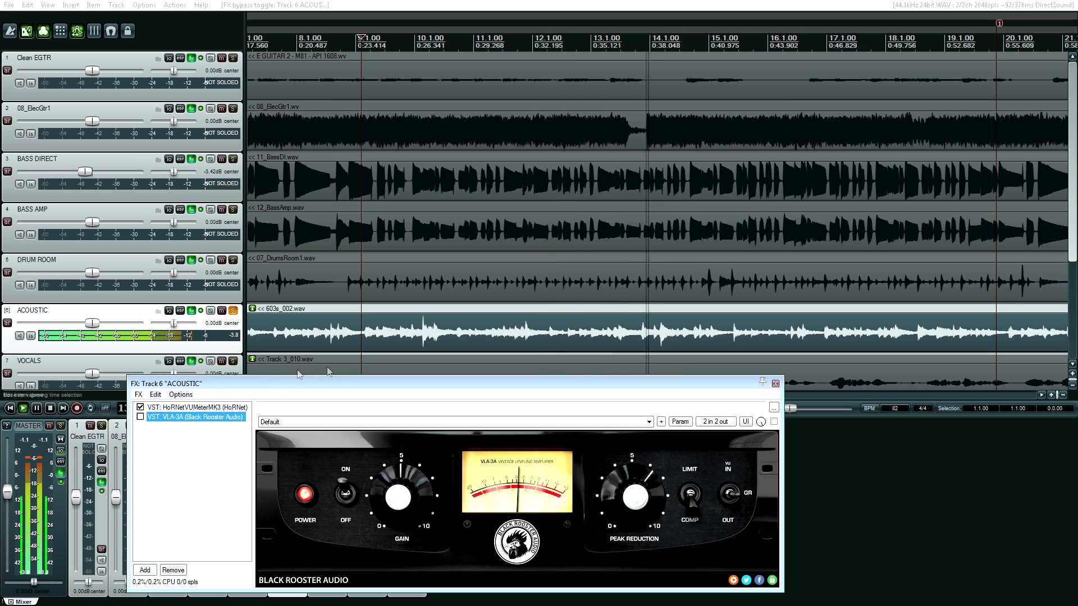
left_click(140, 417)
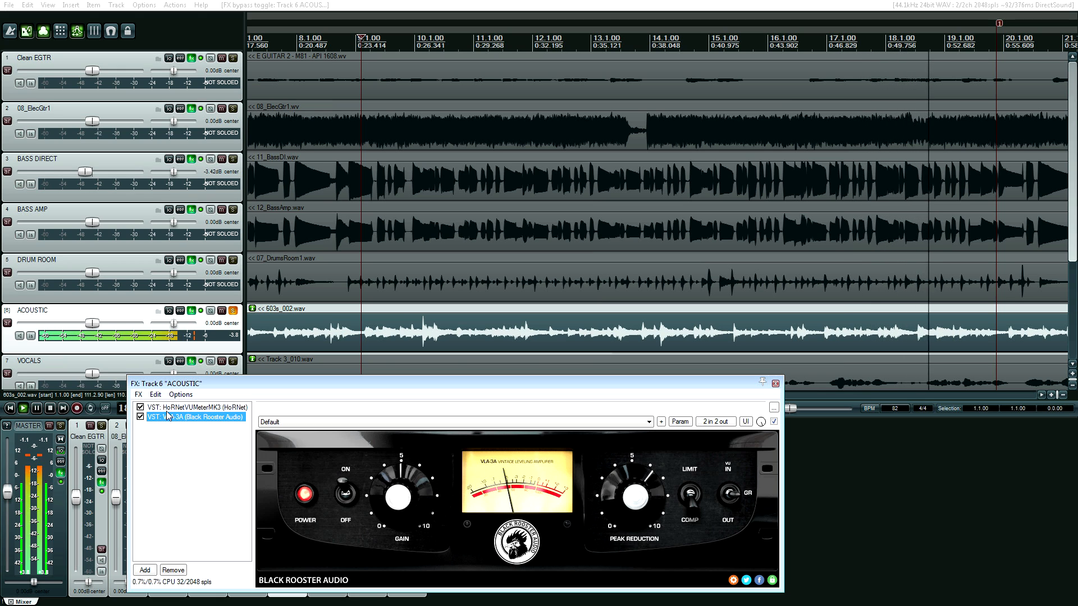
left_click(140, 416)
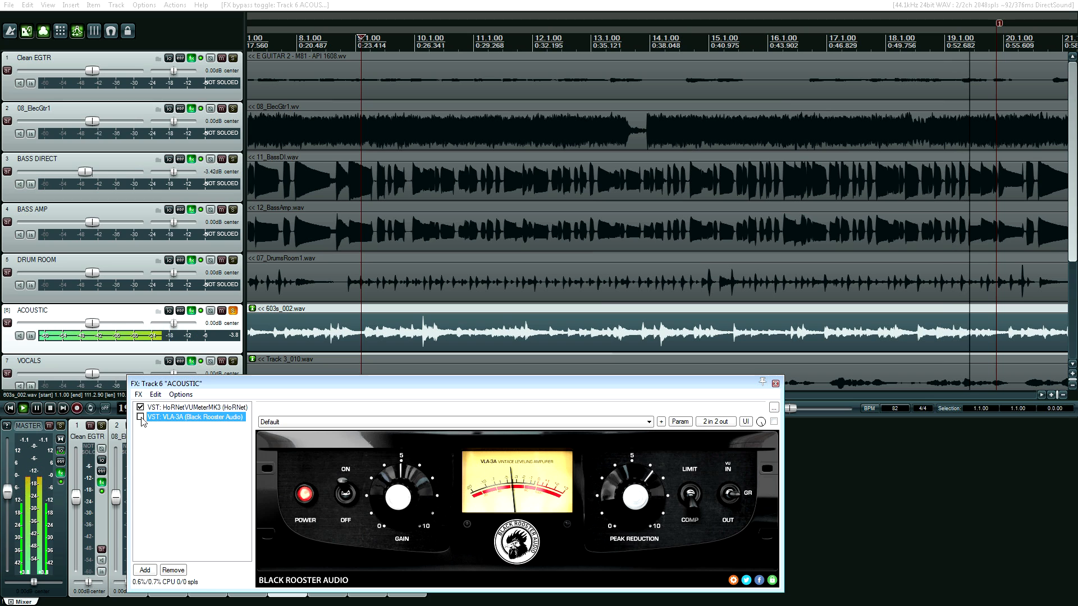
key("space")
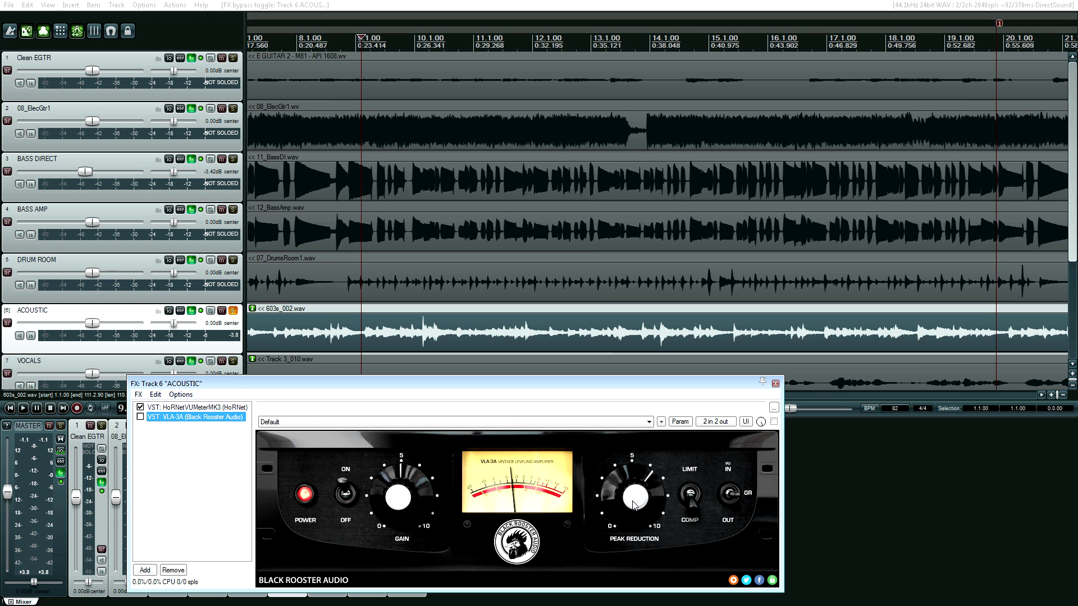
- Close the ACOUSTIC effects and solo VOCALS in place of ACOUSTIC
left_click(775, 383)
left_click_drag(297, 395, 262, 396)
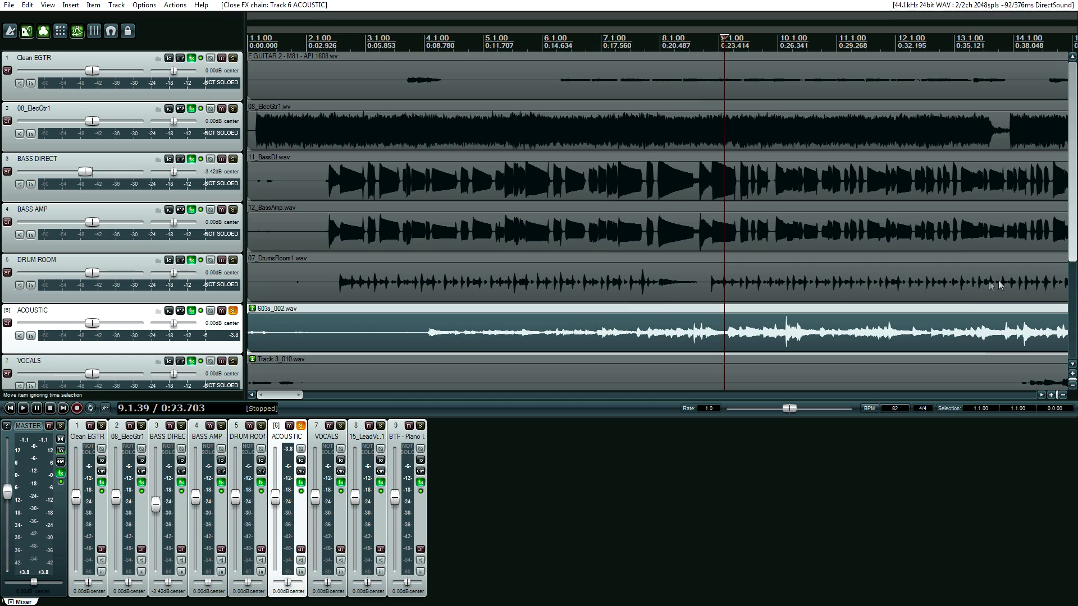
left_click_drag(1071, 241, 1070, 328)
scroll(382, 337, "down", 4)
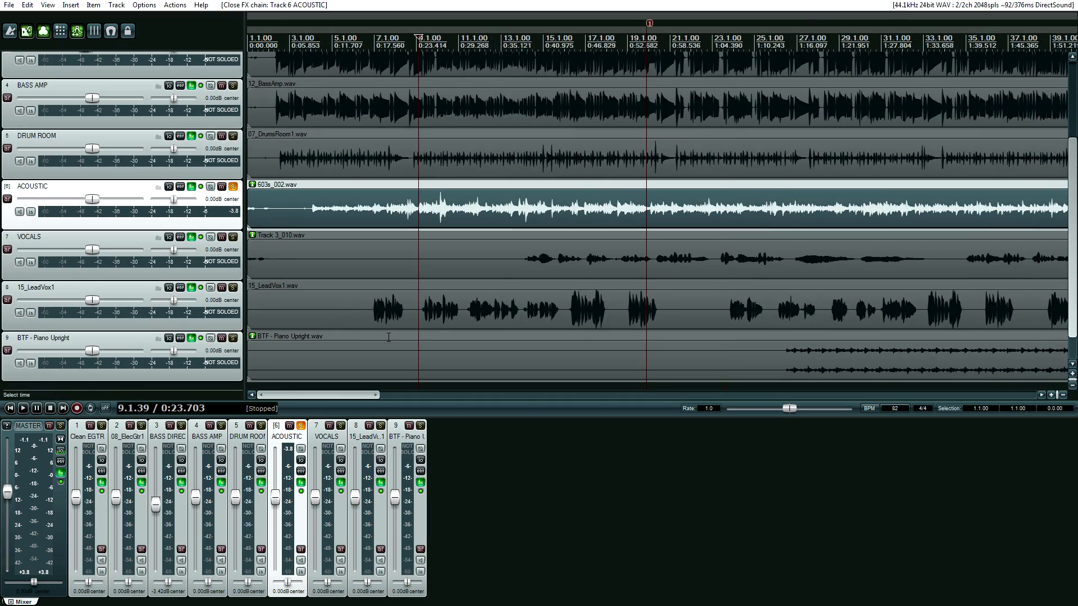
left_click_drag(330, 399, 353, 399)
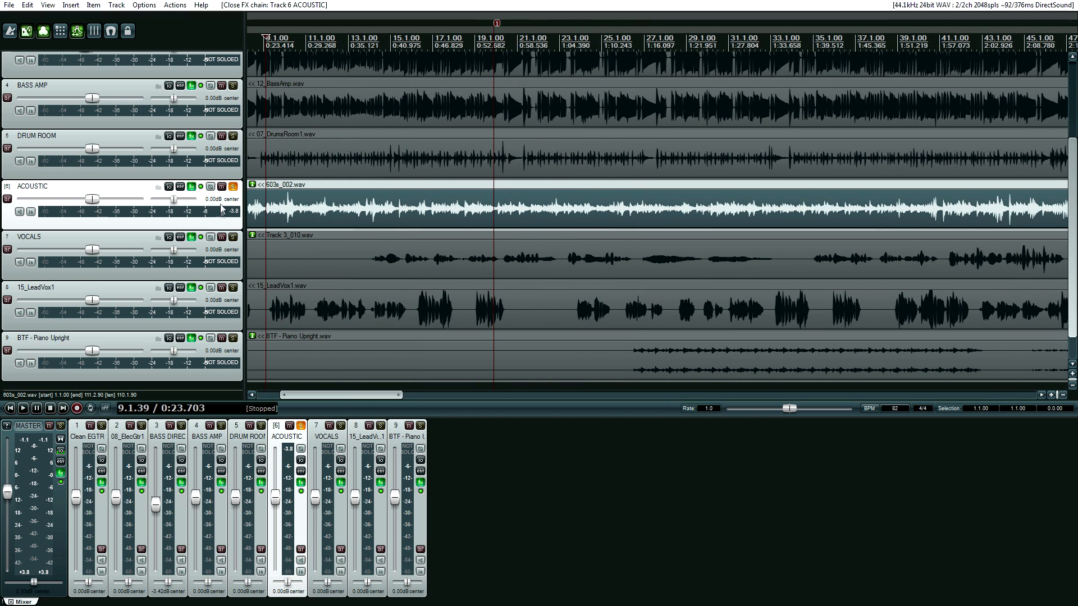
left_click(232, 187)
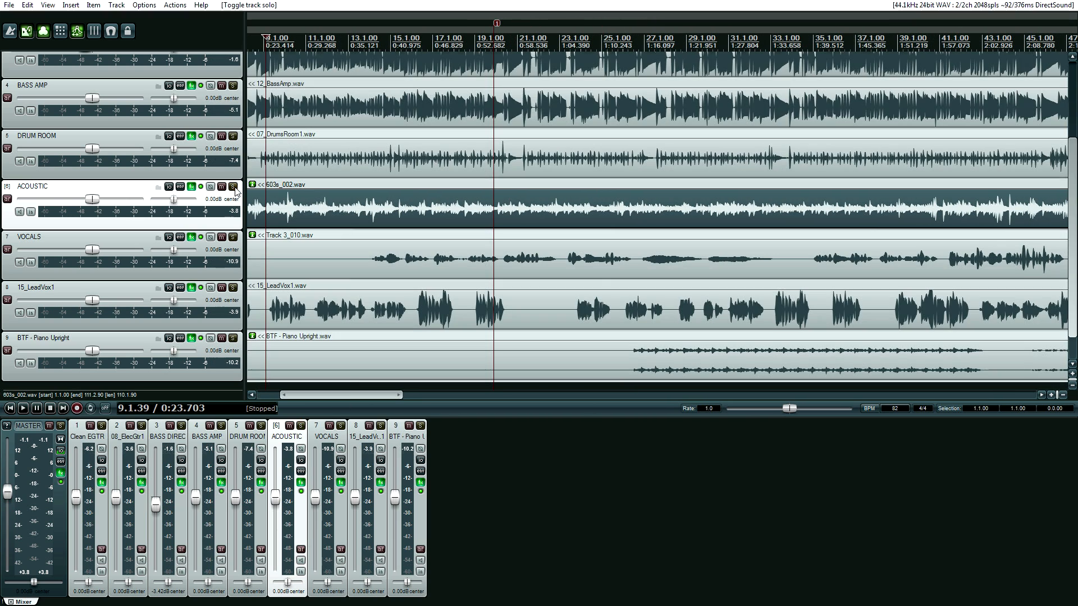
left_click(233, 238)
- Play a short passage of VOCALS from just before bar 14, stop it and open the track's effects chain
scroll(407, 277, "down", 3)
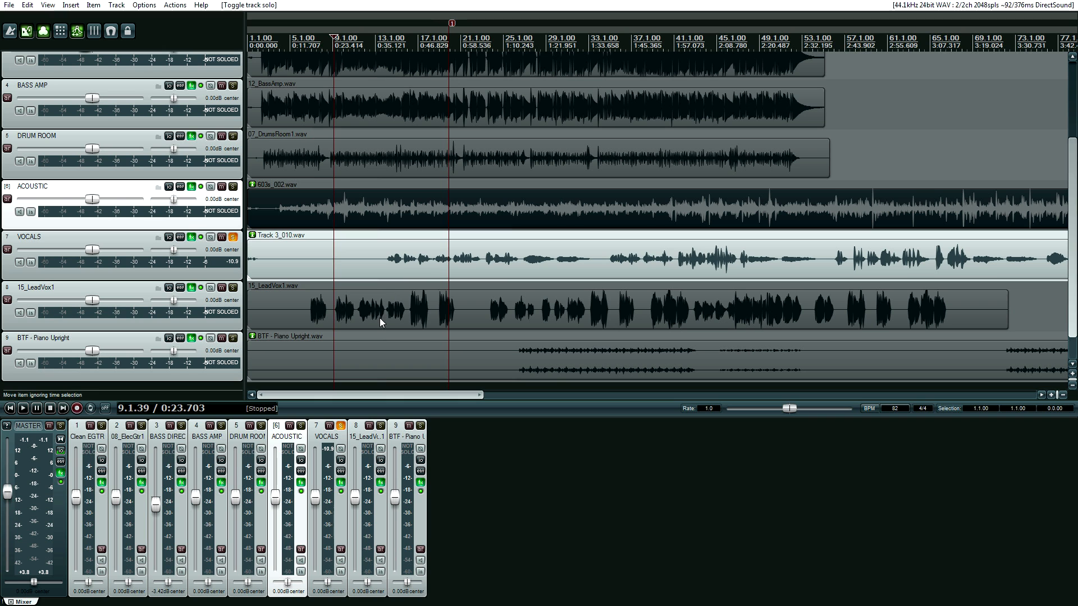
left_click(372, 264)
left_click(358, 218)
left_click(385, 267)
scroll(408, 268, "up", 2)
key("space")
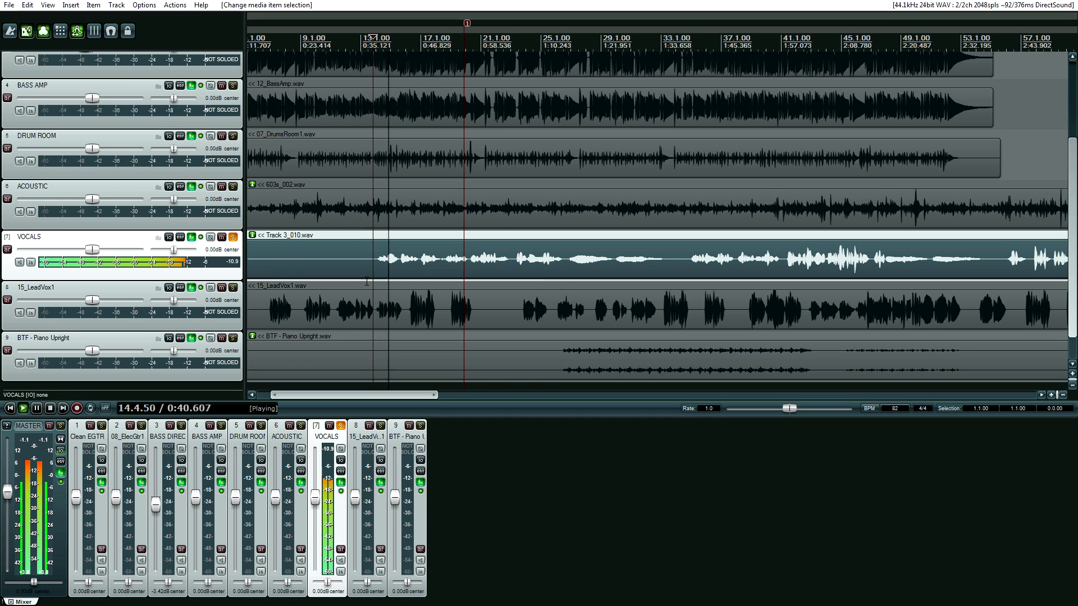
key("space")
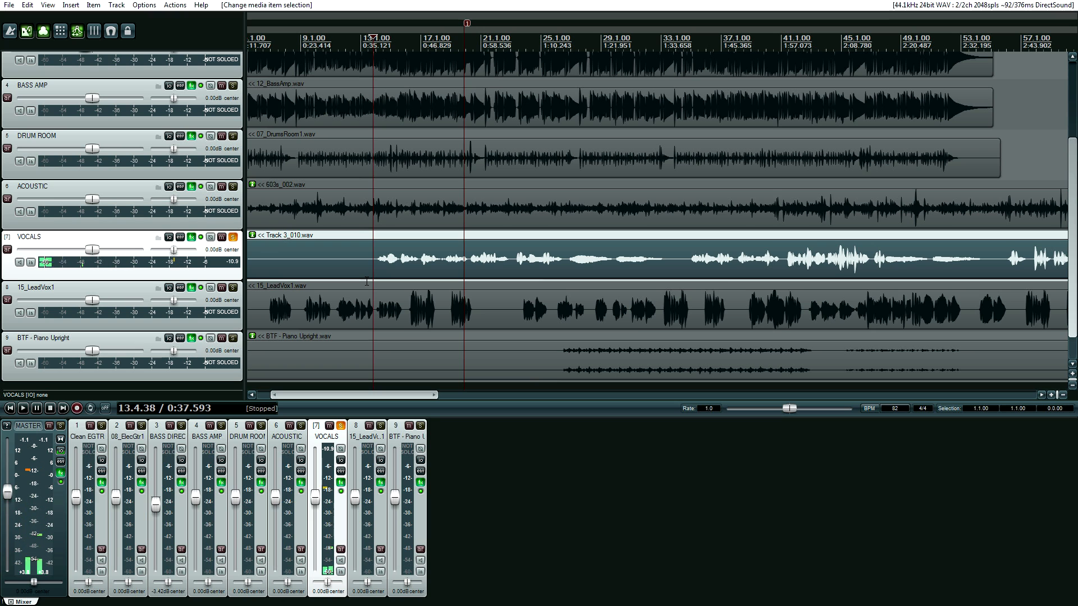
left_click(192, 237)
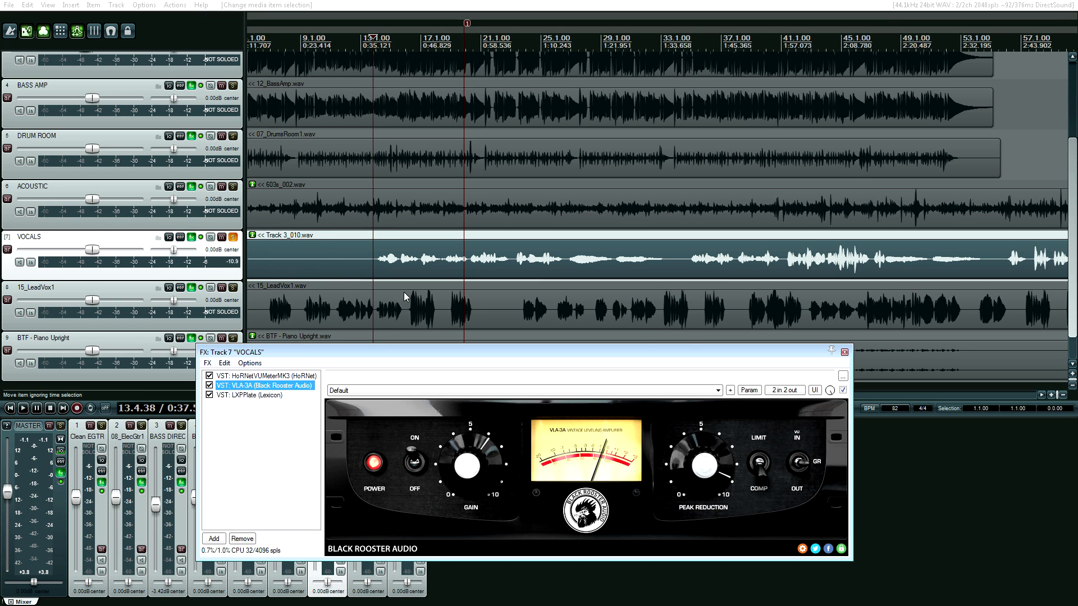
- Close the ACOUSTIC effects after checking them and reopen the VOCALS effects chain with the LXPPlate reverb bypassed
left_click(192, 187)
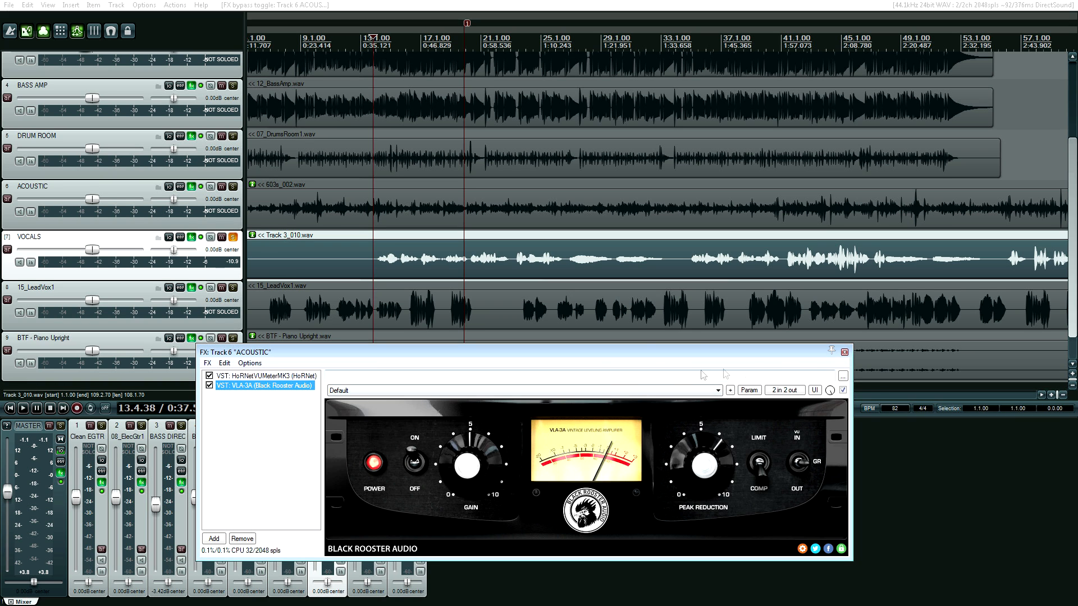
left_click(844, 353)
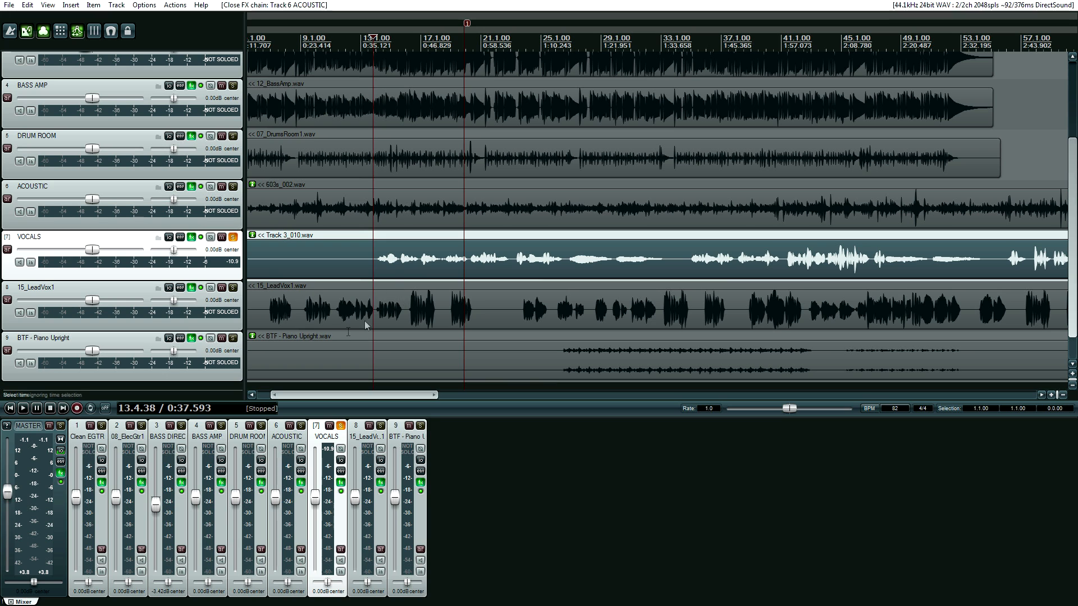
left_click(192, 237)
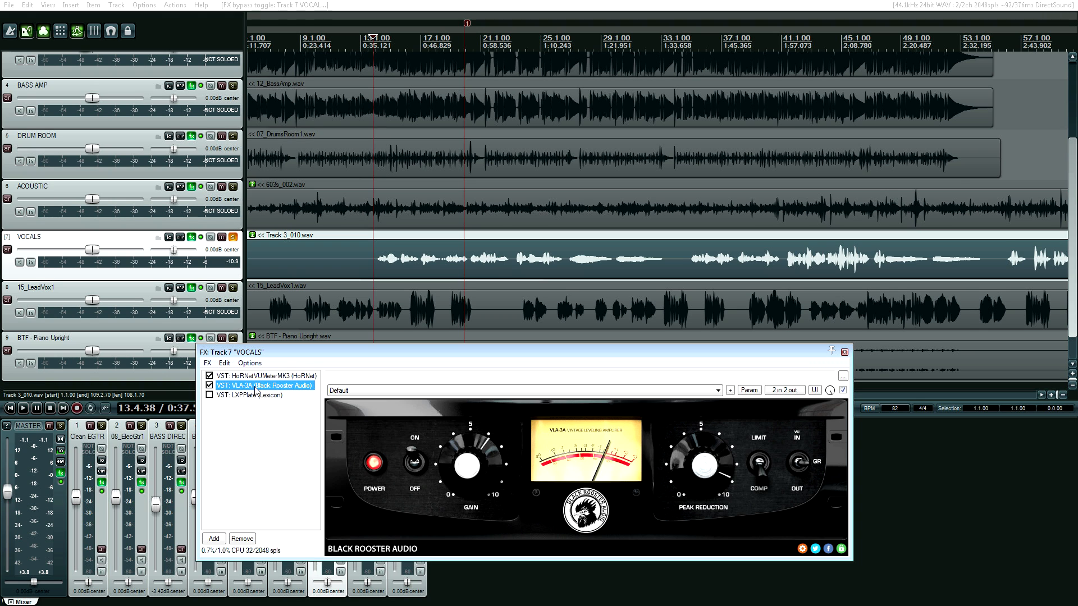
- Play VOCALS from just before bar 14 with the VLA-3A active, replay it bypassed, and stop with it active again
left_click(373, 271)
key("space")
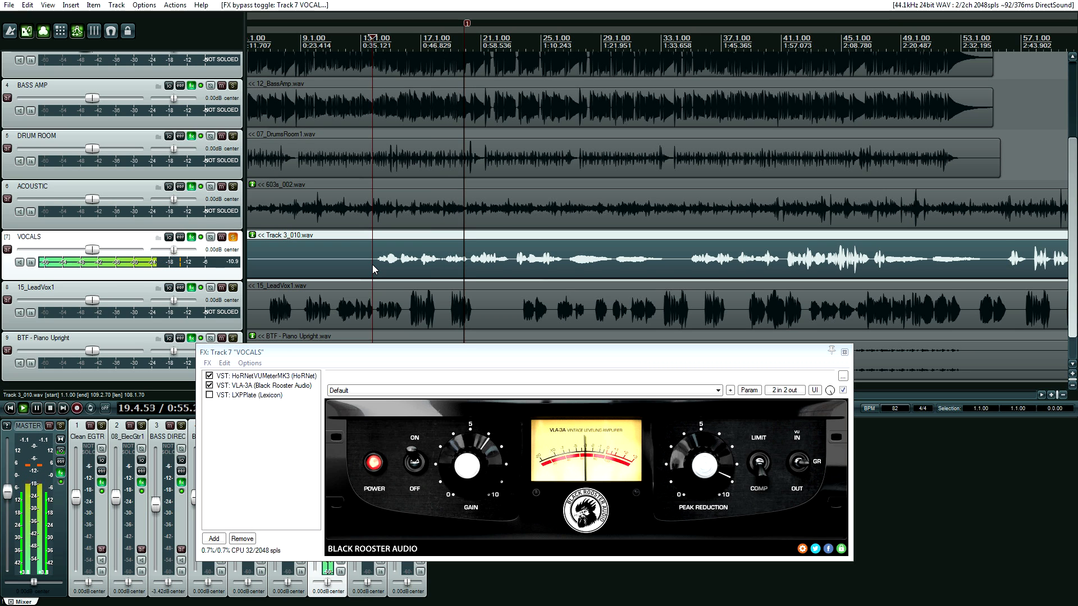
key("space")
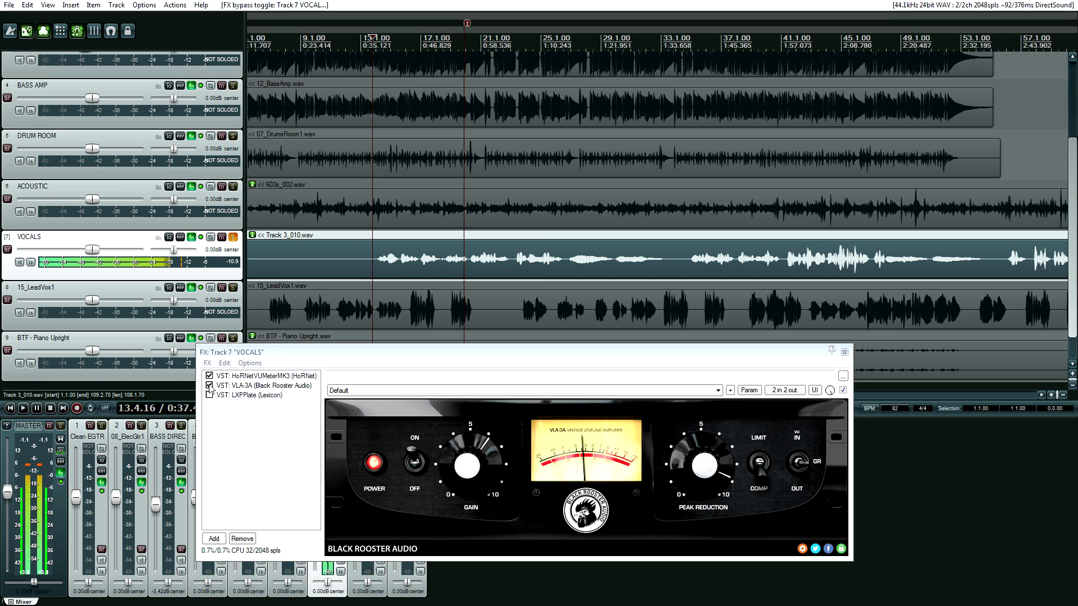
left_click(209, 386)
key("space")
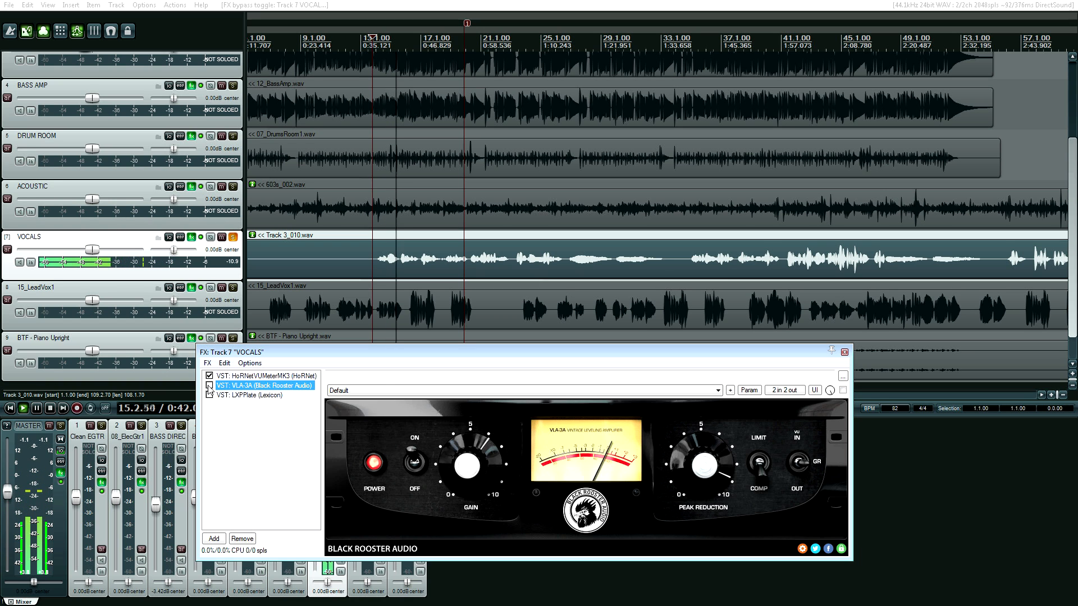
key("space")
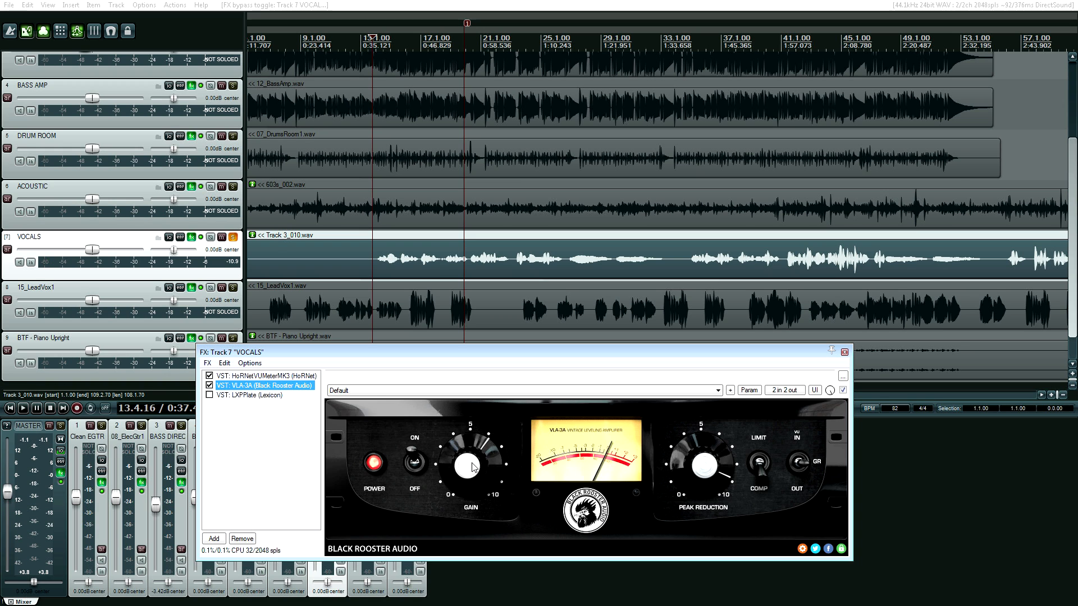
- Lower the VLA-3A Gain on VOCALS to just below 5 while comparing the active and bypassed levels during playback
key("space")
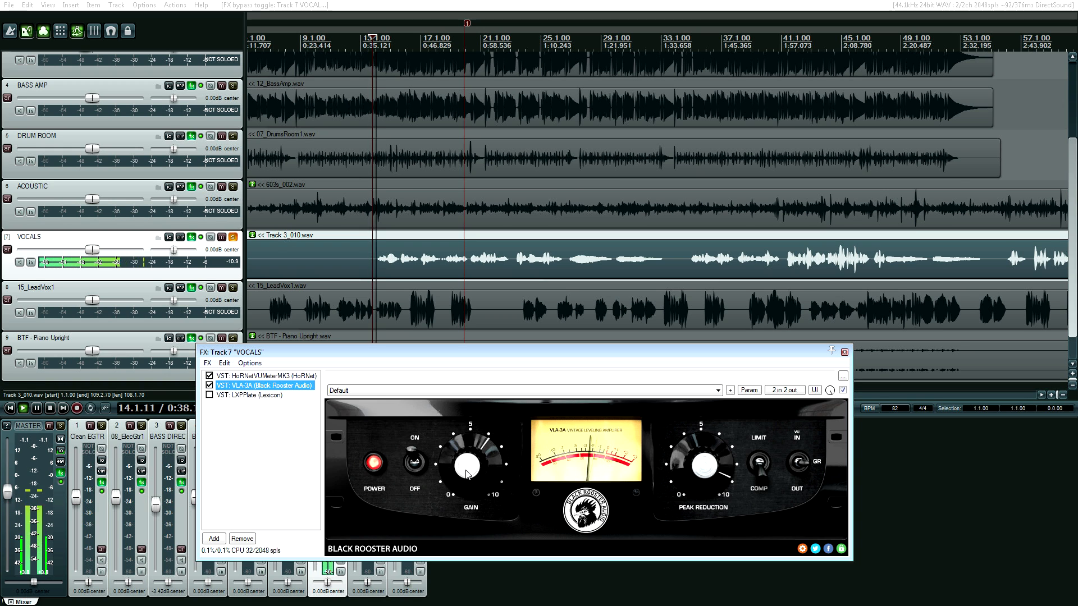
left_click_drag(467, 473, 465, 483)
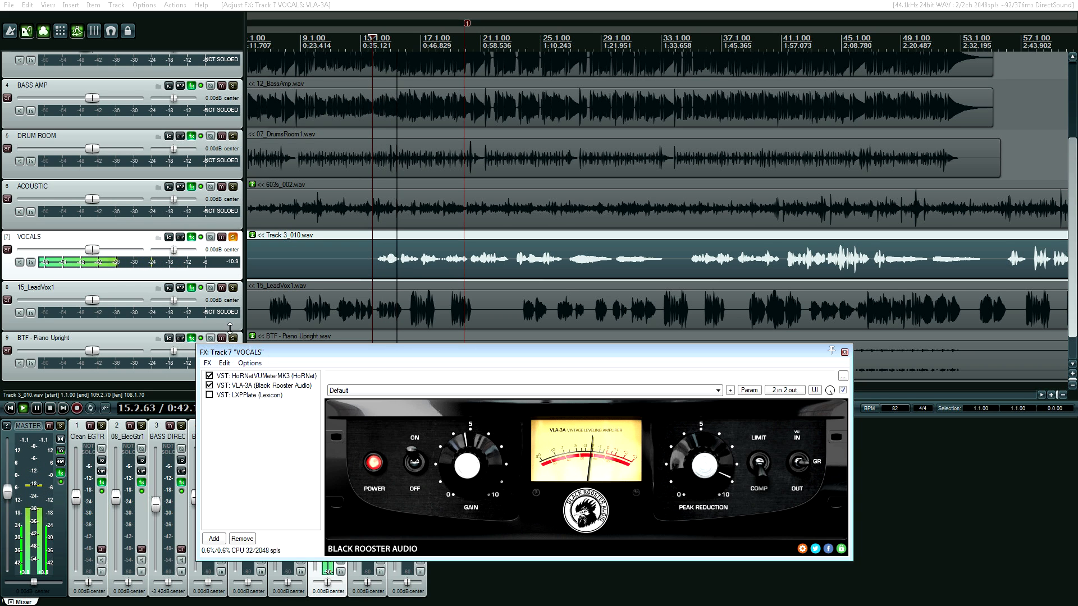
left_click(209, 386)
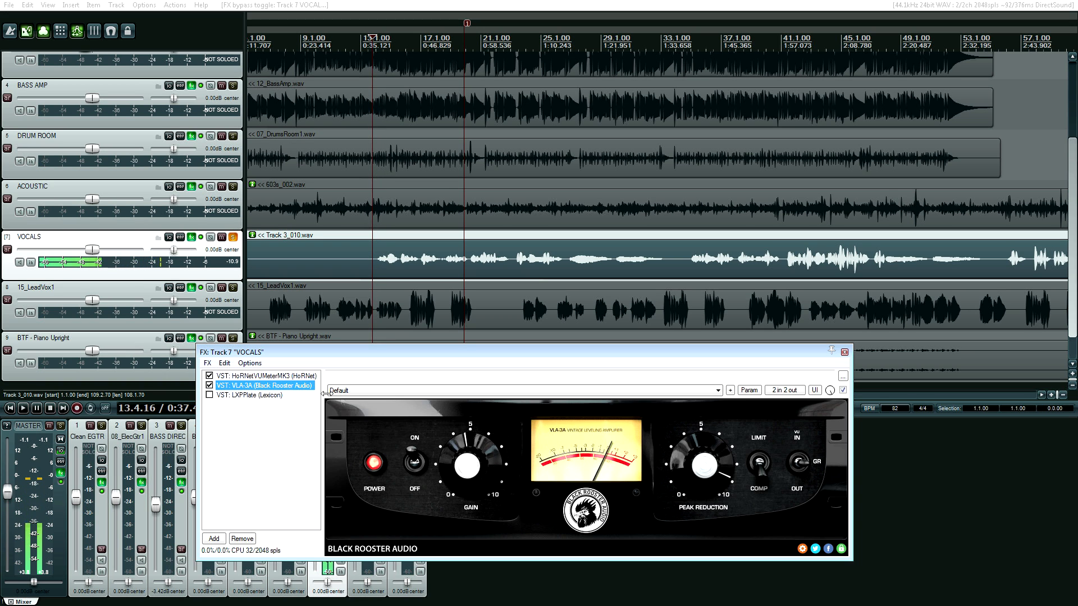
key("space")
left_click_drag(475, 451, 471, 470)
- Replay the VOCALS passage with the VLA-3A active and bypassed to compare both at the new gain
key("space")
key("space")
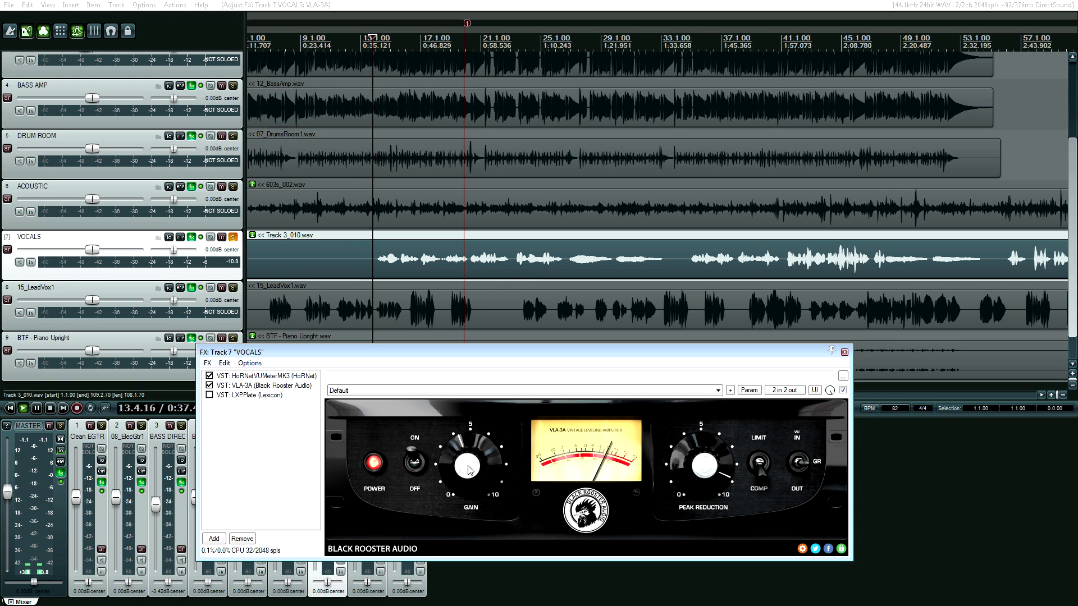
key("space")
left_click(209, 386)
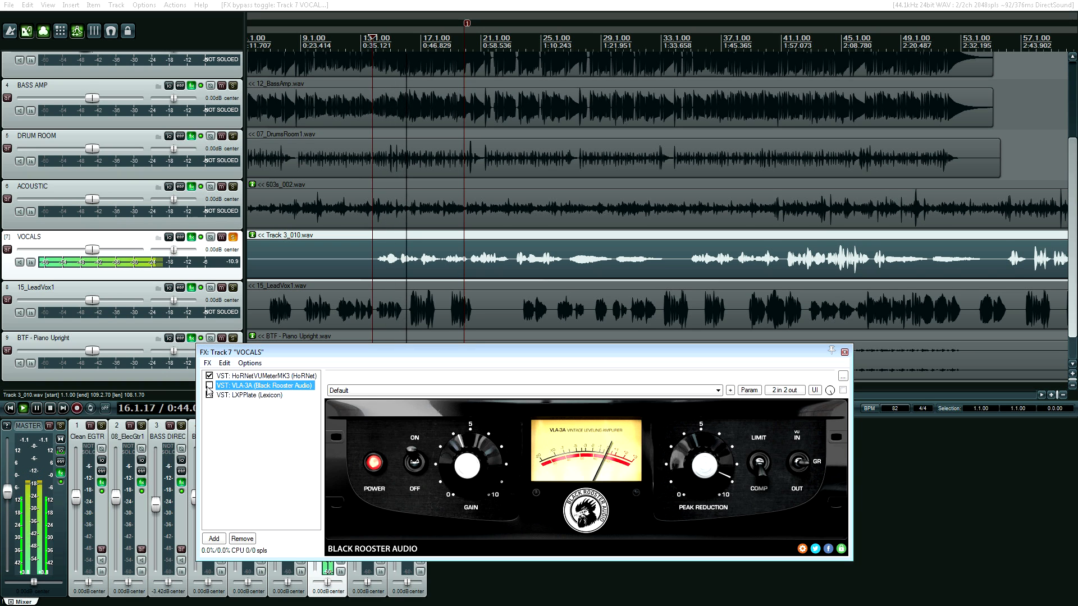
left_click(209, 385)
key("space")
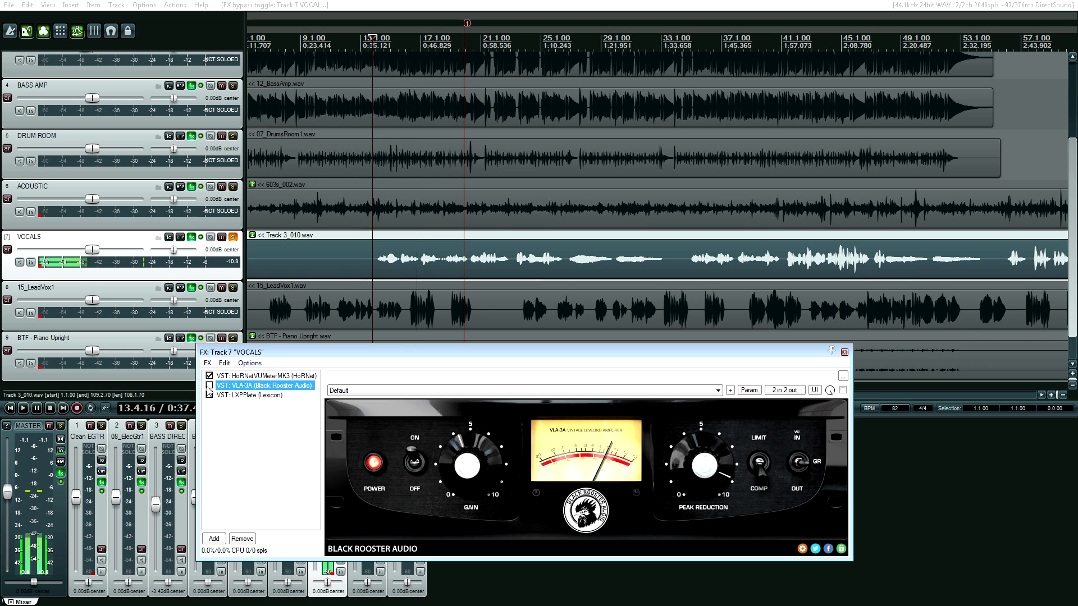
- Set the playback start to 13.4.55 on VOCALS and play a long passage with the VLA-3A active
scroll(379, 260, "up", 3)
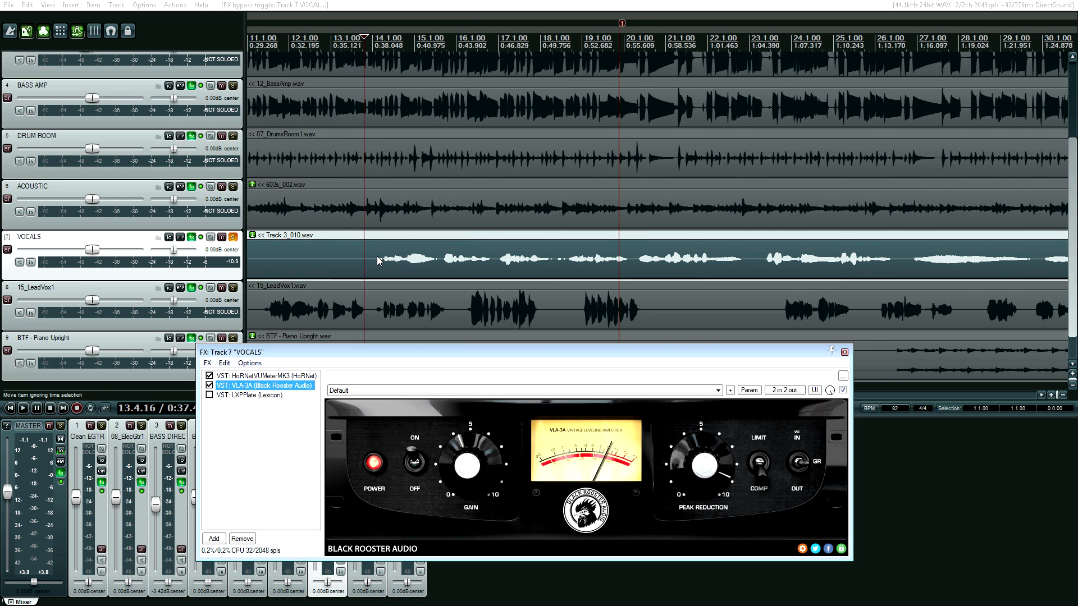
left_click(375, 266)
left_click(369, 272)
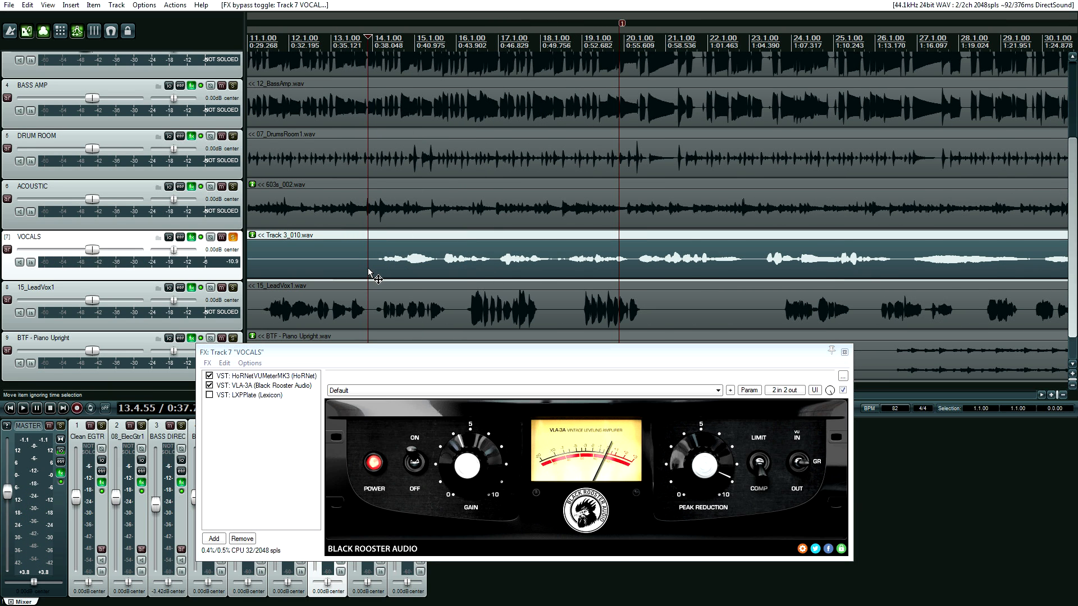
key("space")
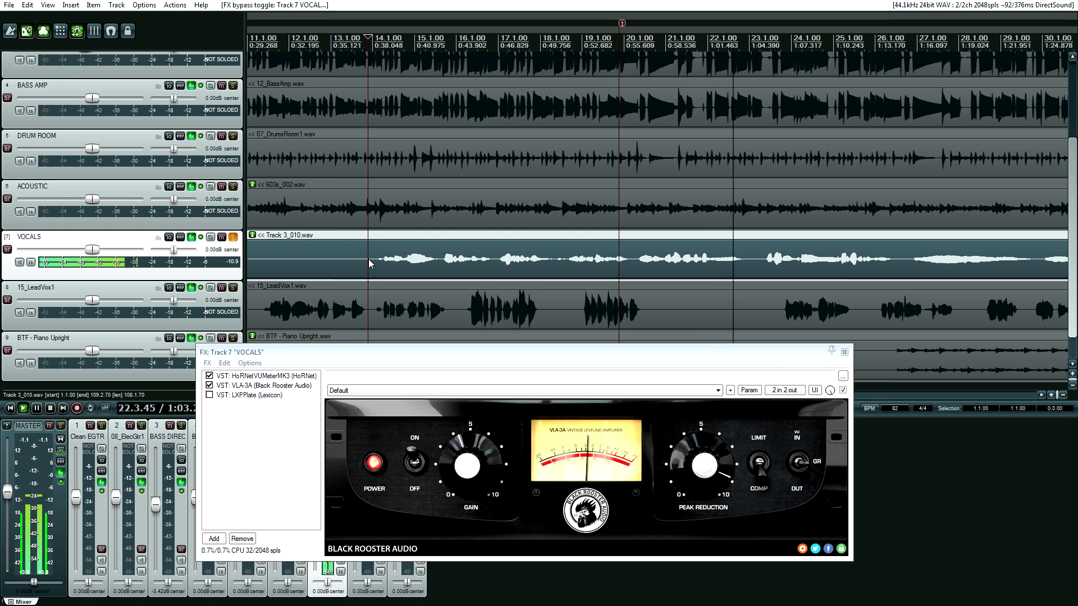
key("space")
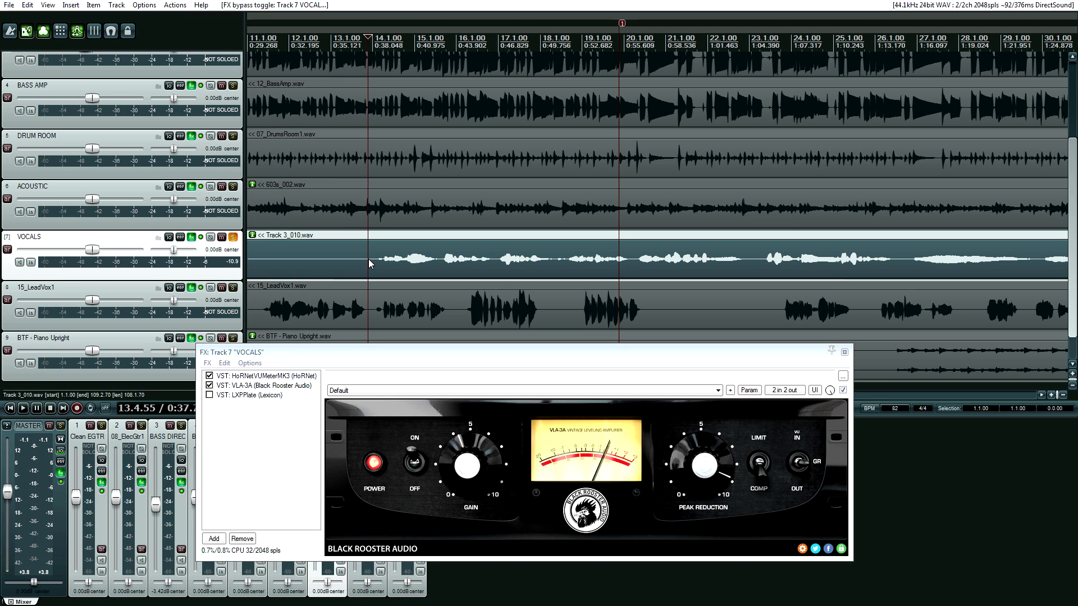
- Solo ACOUSTIC together with VOCALS and play a passage of both from 12.2.49
left_click(233, 187)
left_click(365, 265)
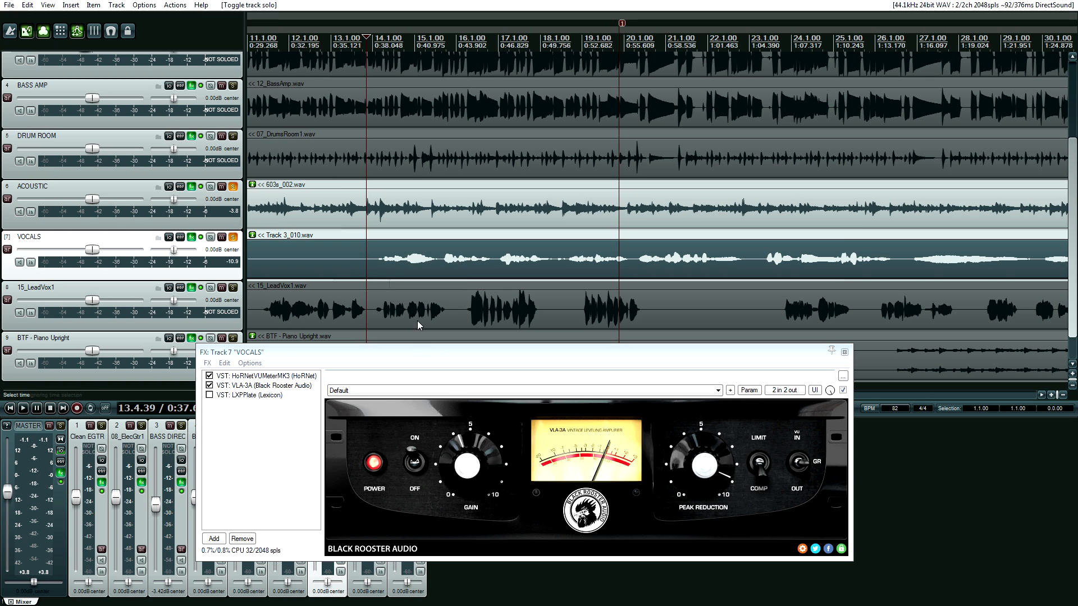
left_click(305, 256)
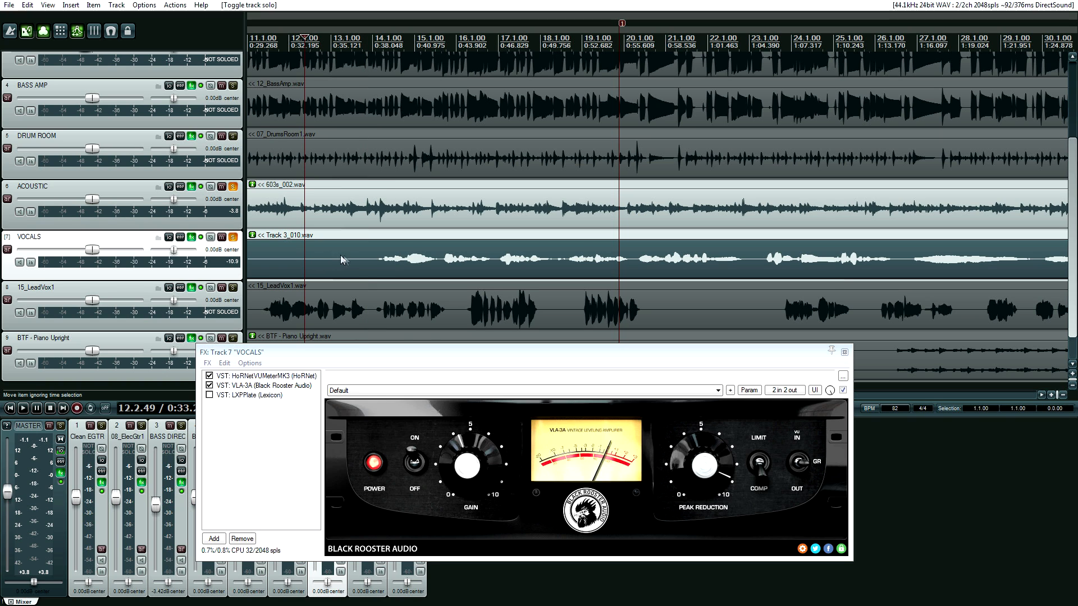
key("space")
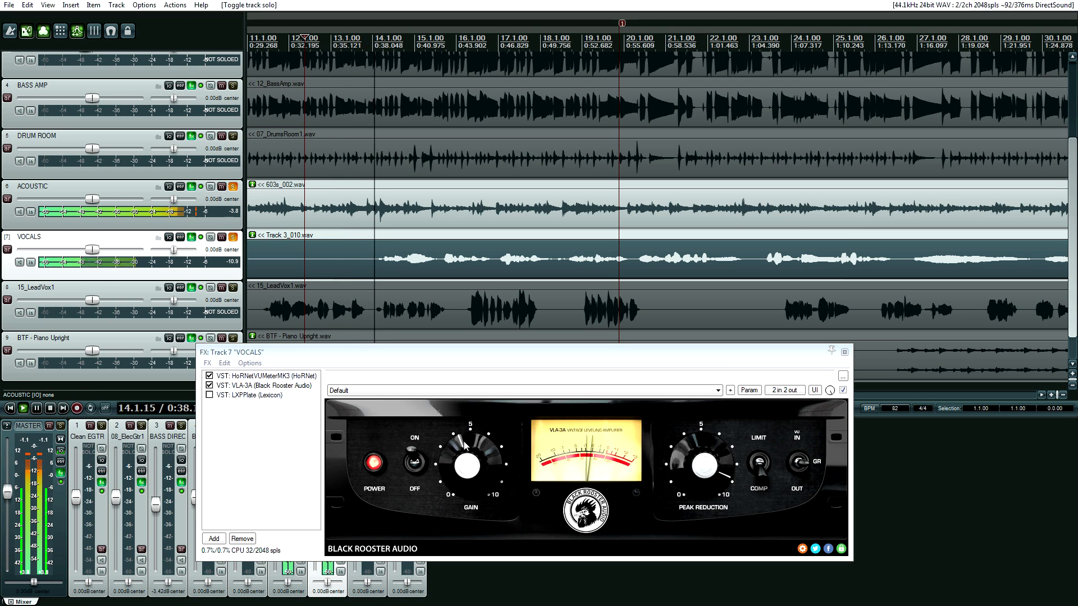
key("space")
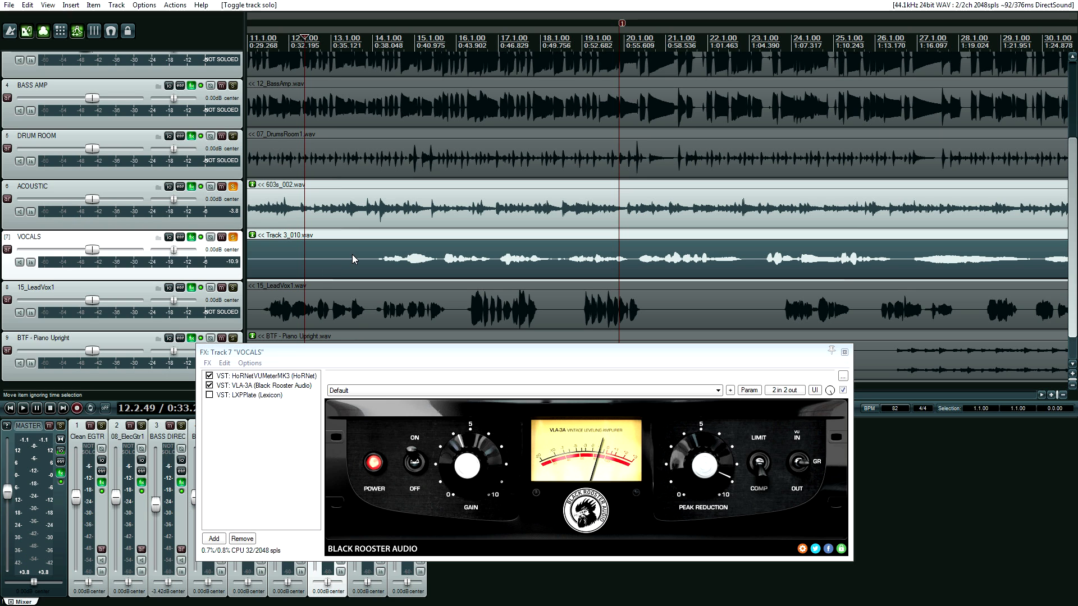
- Unsolo VOCALS and ACOUSTIC, solo 15_LeadVox1 instead, and close the VOCALS effects
left_click(233, 238)
left_click(232, 187)
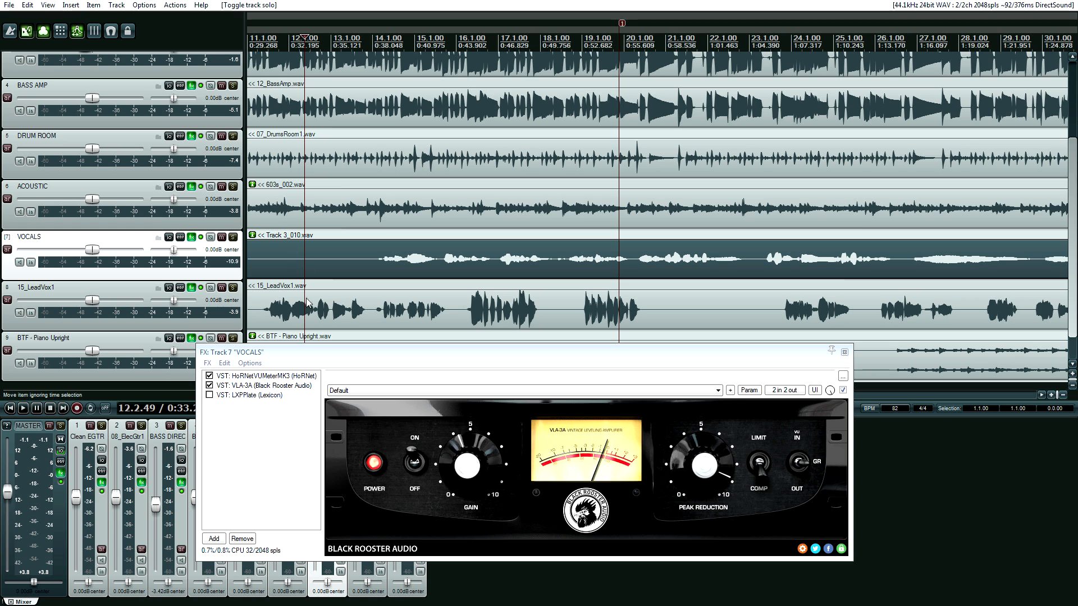
left_click(233, 288)
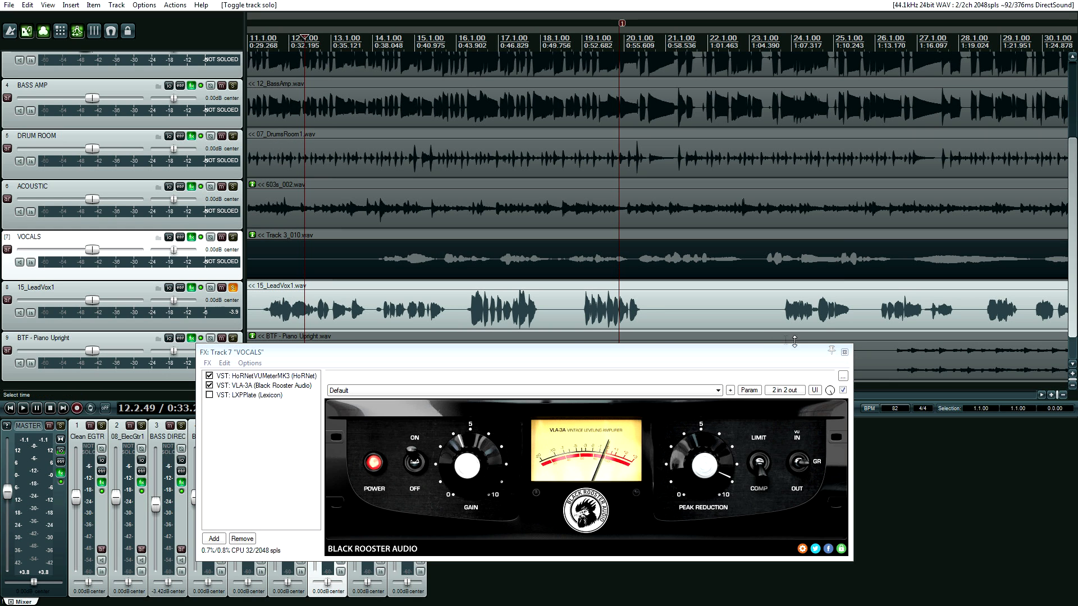
left_click(844, 352)
mouse_move(323, 395)
left_mouse_down()
mouse_move(299, 396)
mouse_move(324, 395)
left_mouse_up()
- Solo VOCALS alongside 15_LeadVox1 and set the playback start just after bar 14, at 14.1.18
left_click(233, 238)
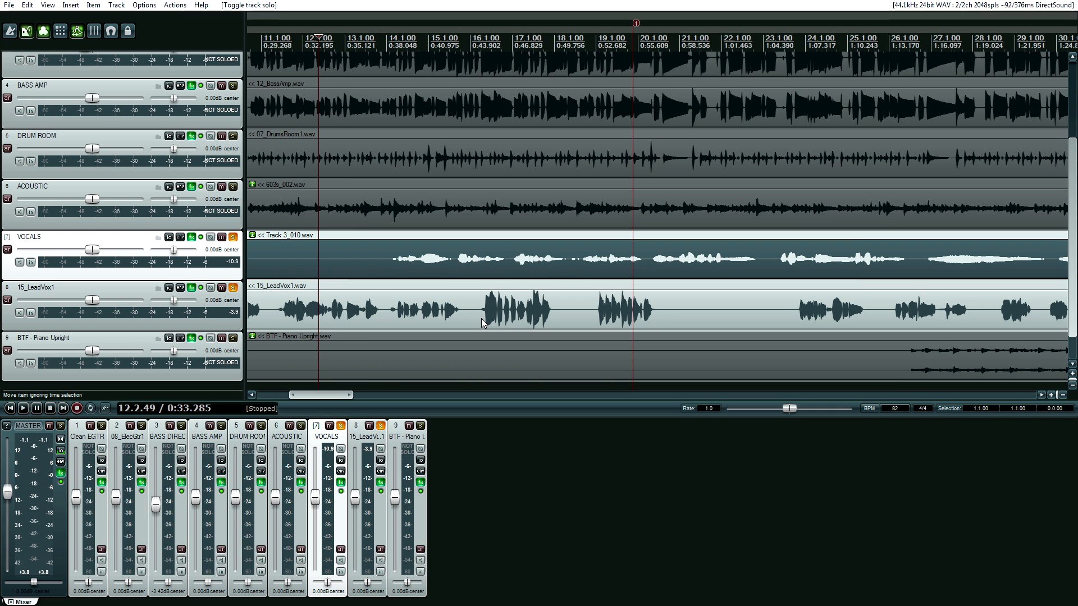
scroll(483, 318, "down", 3)
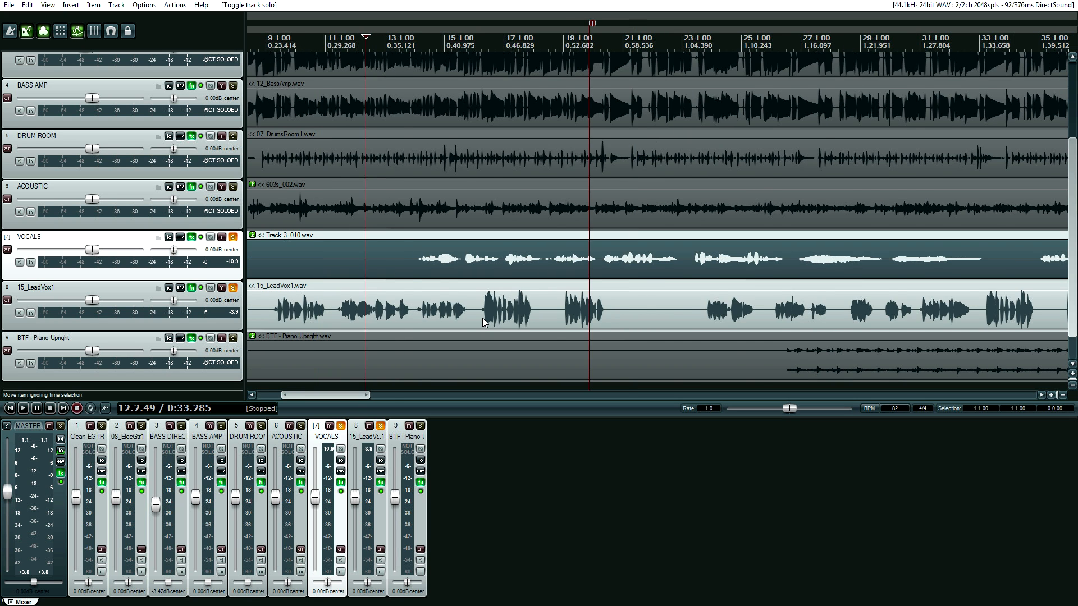
left_click(482, 318)
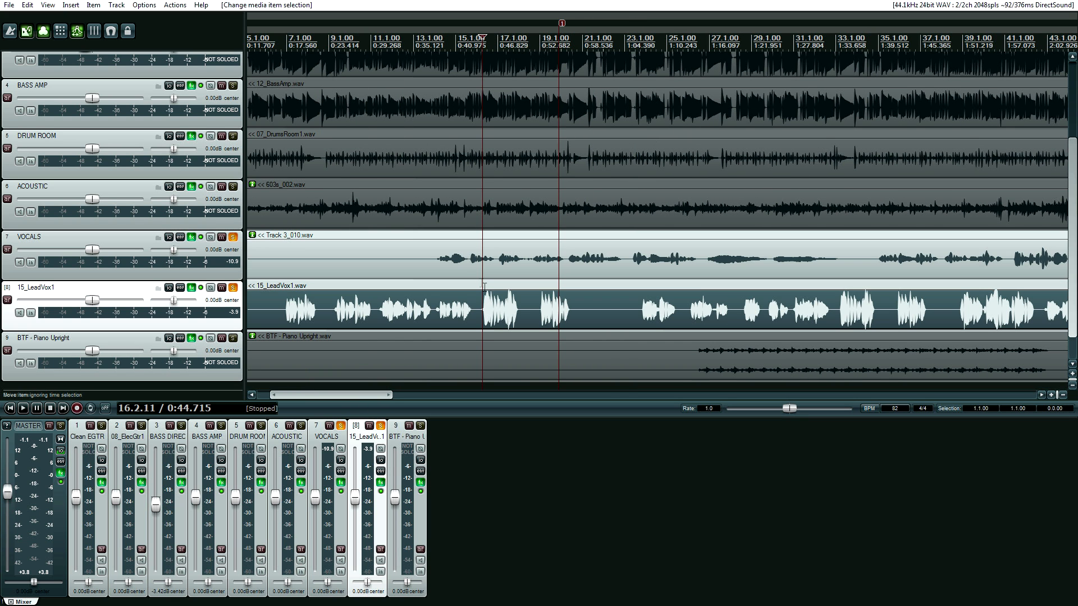
left_click(459, 264)
left_click(277, 315)
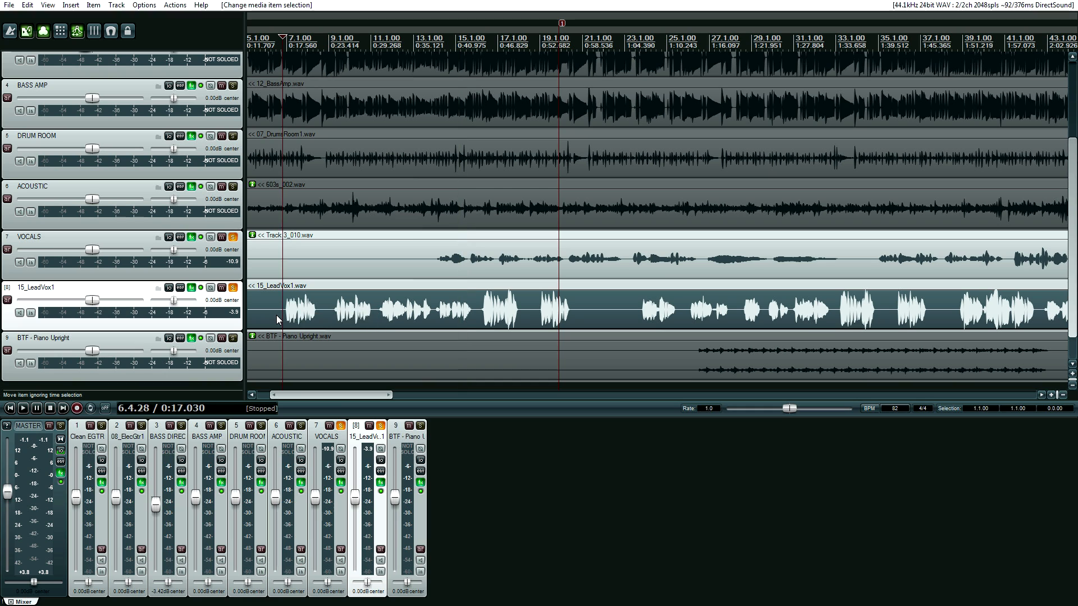
left_click(435, 315)
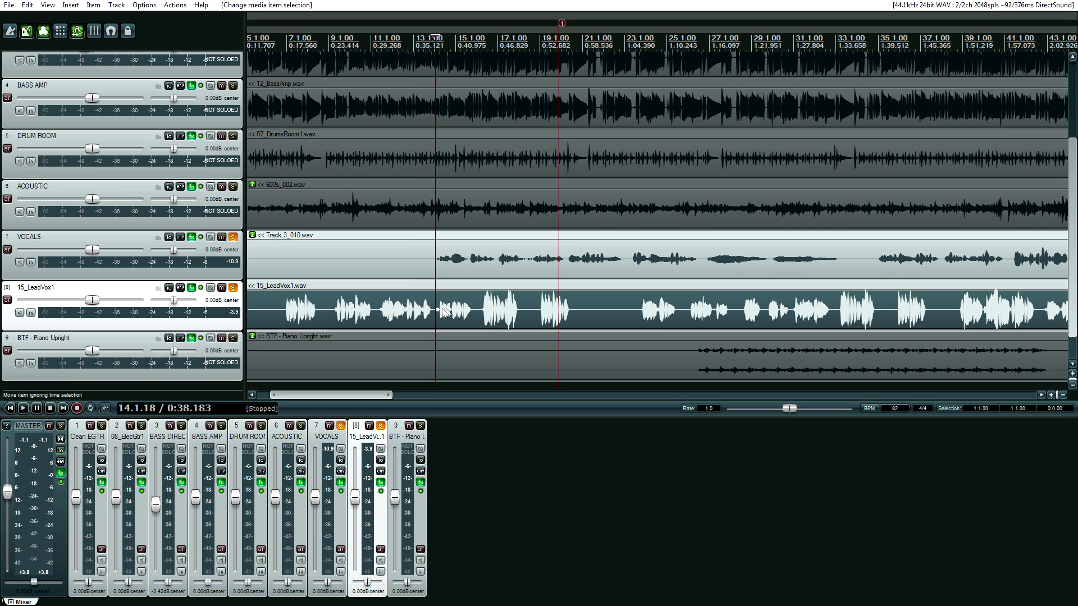
- Unsolo VOCALS and open the 15_LeadVox1 effects chain, placing the window below the track's waveform
left_click(232, 237)
left_click(192, 287)
left_click_drag(309, 345, 311, 364)
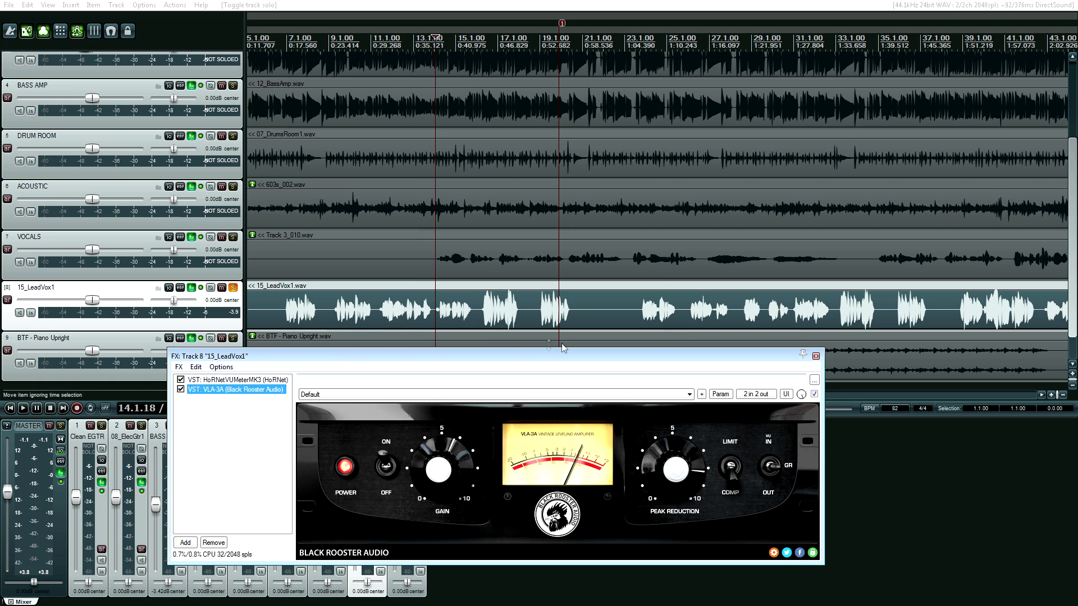
- Play 15_LeadVox1 from just after bar 14 with the VLA-3A active, then stop
key("space")
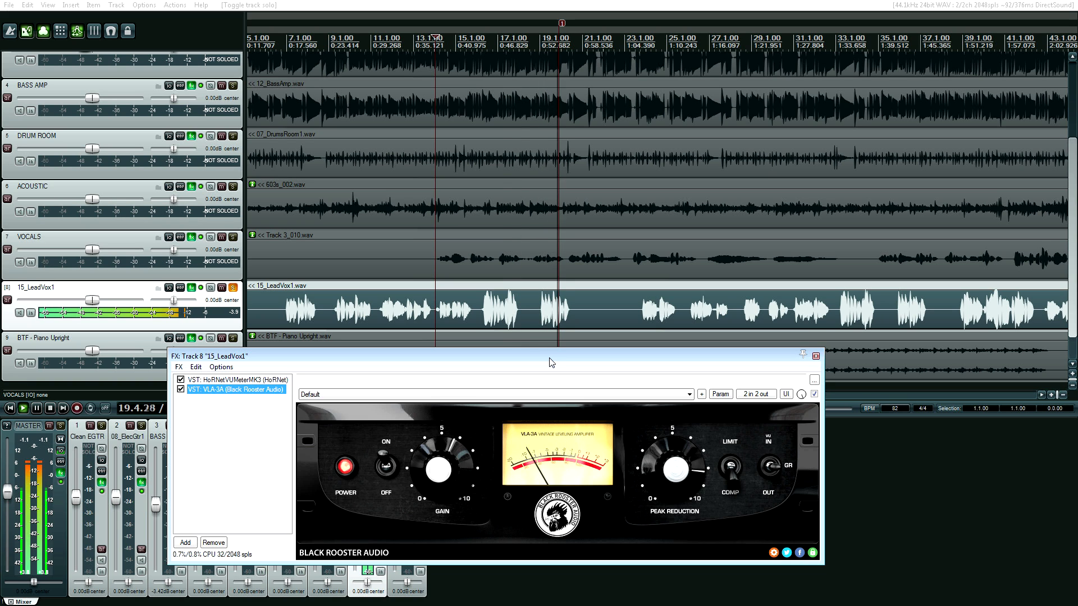
key("space")
key("space")
key("space")
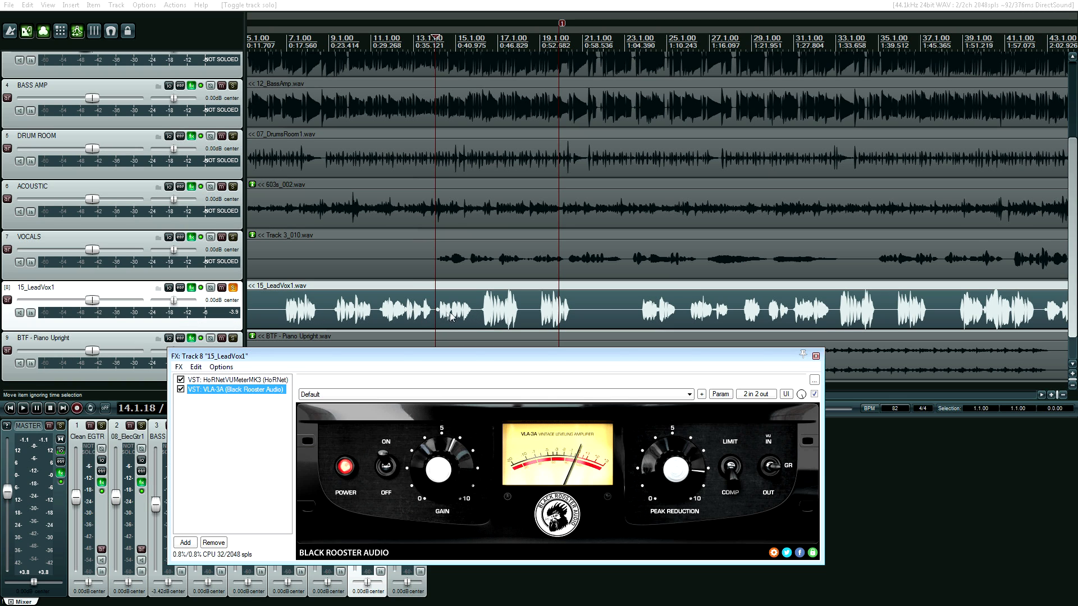
- Replay the 15_LeadVox1 passage with the VLA-3A active, then bypass the compressor and play the passage again
scroll(492, 316, "up", 3)
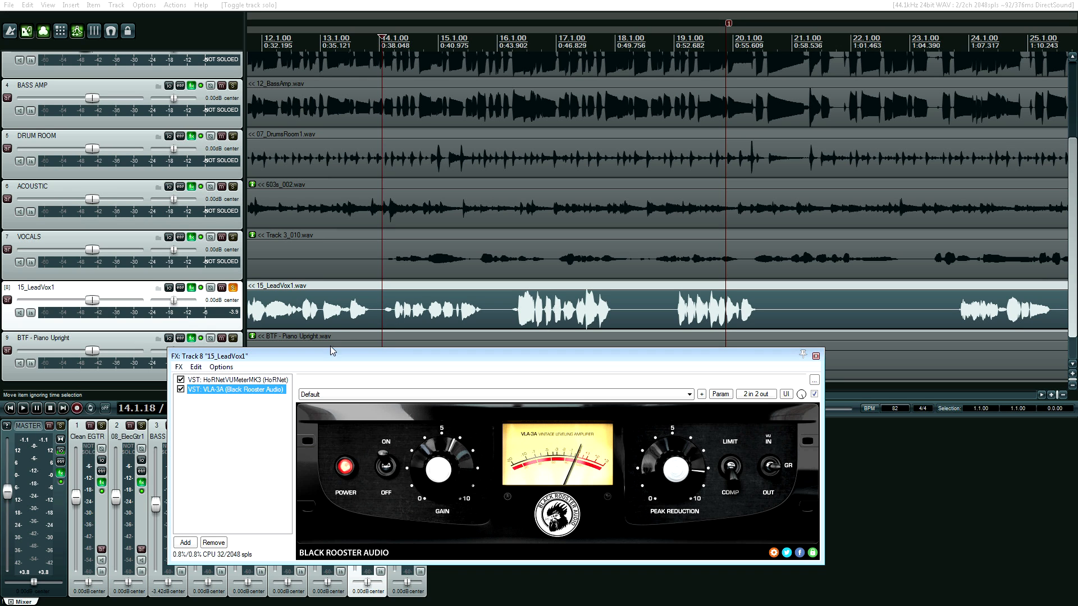
key("space")
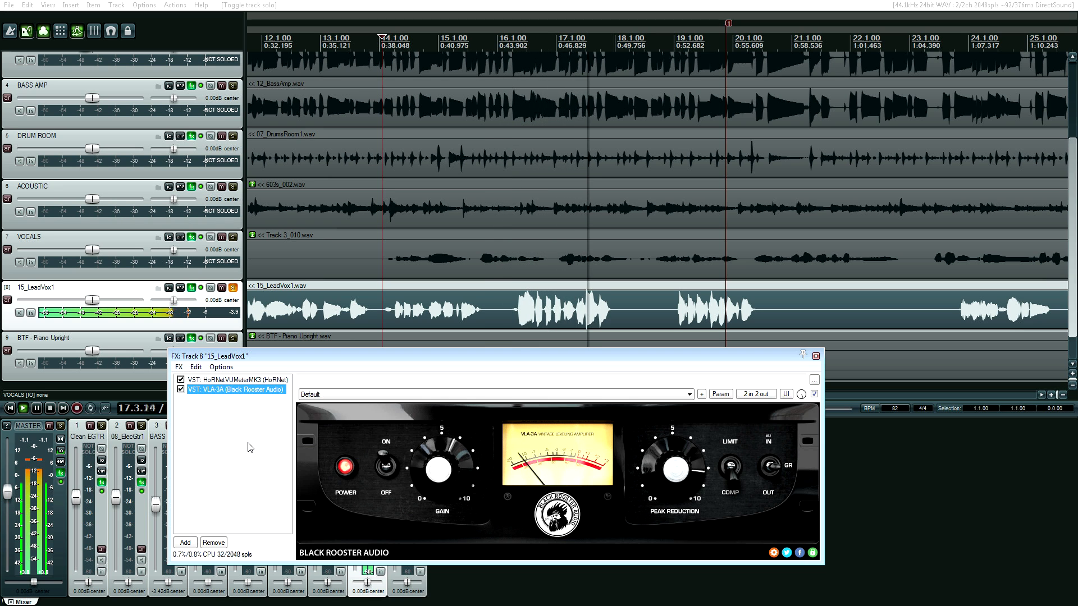
key("space")
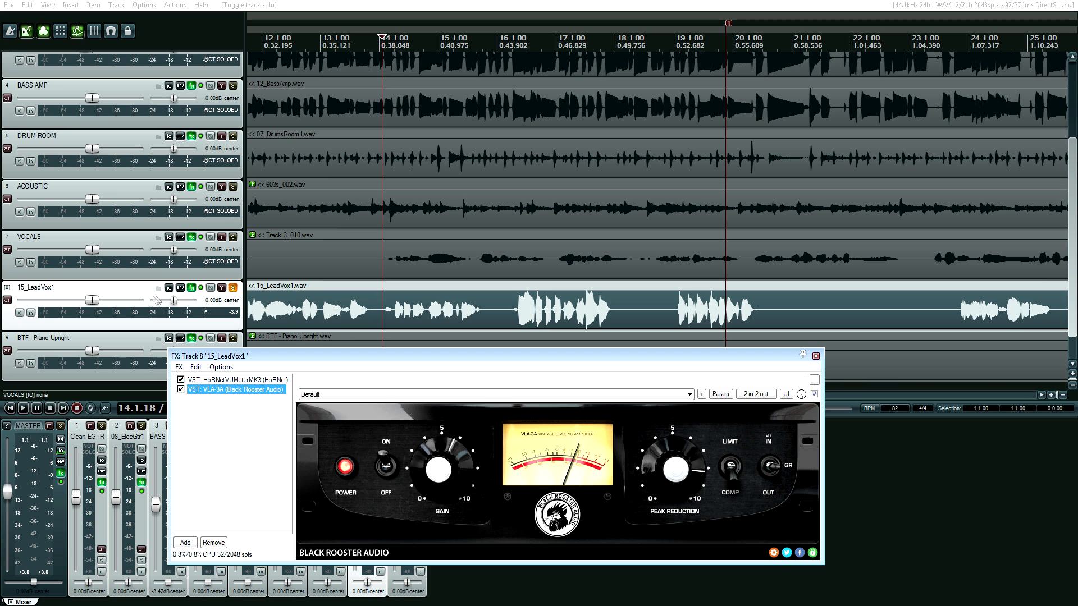
left_click(180, 389)
key("space")
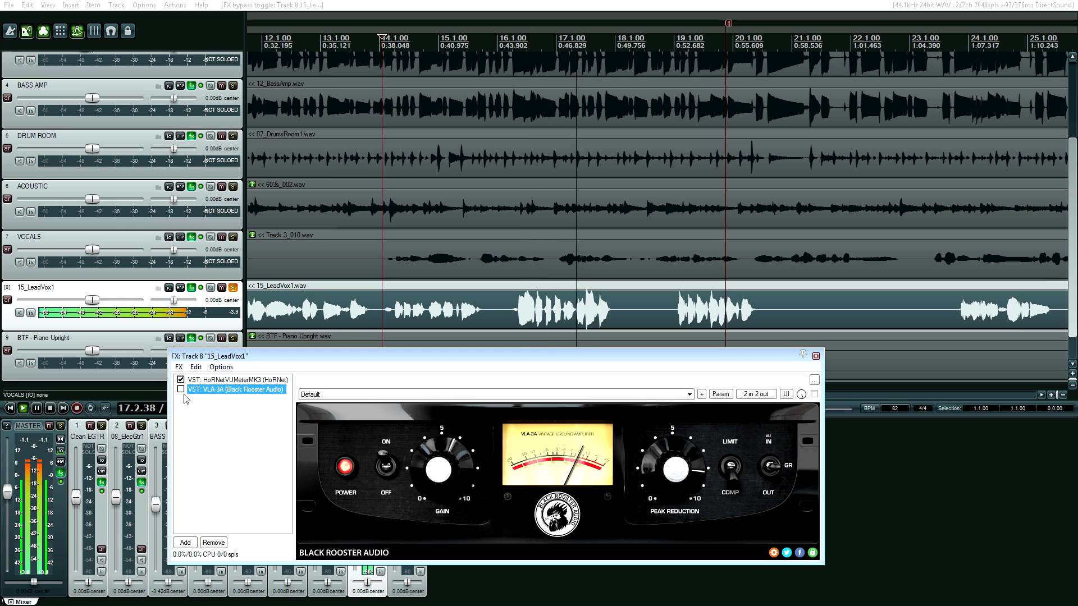
- Stop playback, close the 15_LeadVox1 effects chain and unsolo the track
key("space")
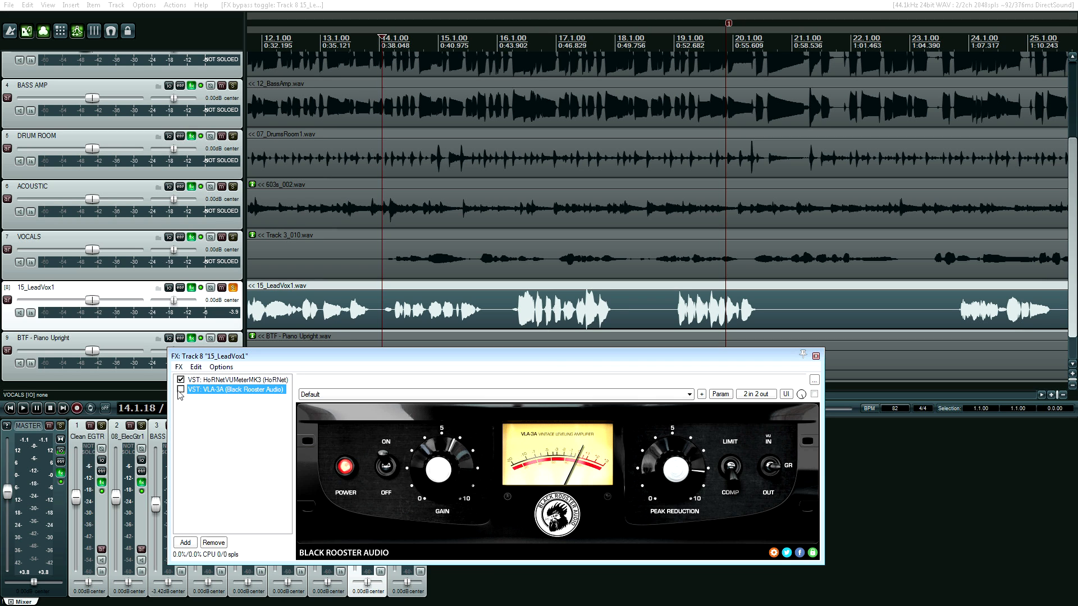
left_click(815, 356)
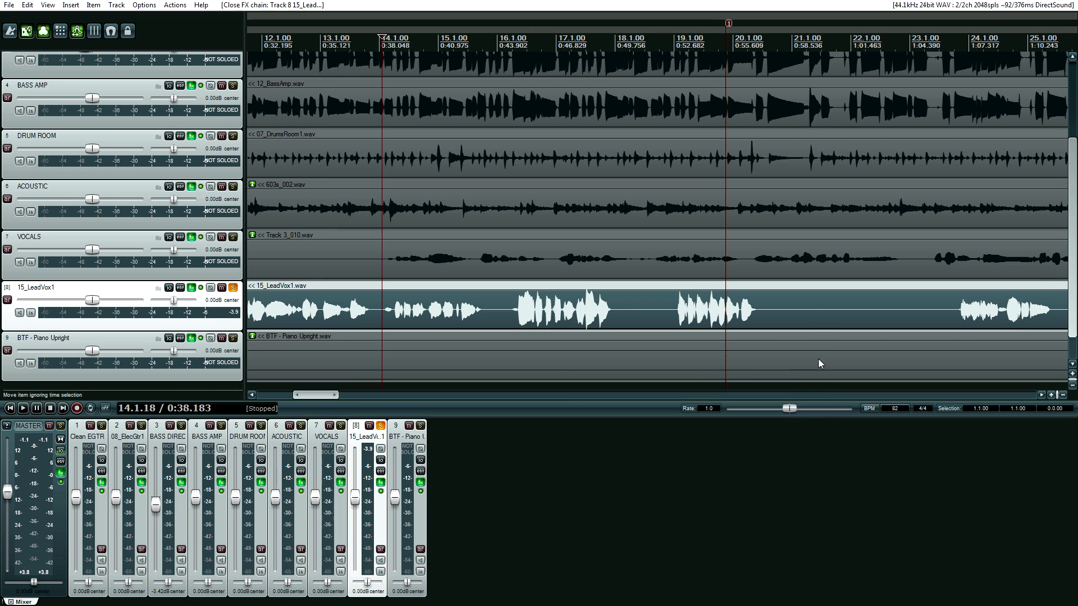
scroll(384, 351, "down", 4)
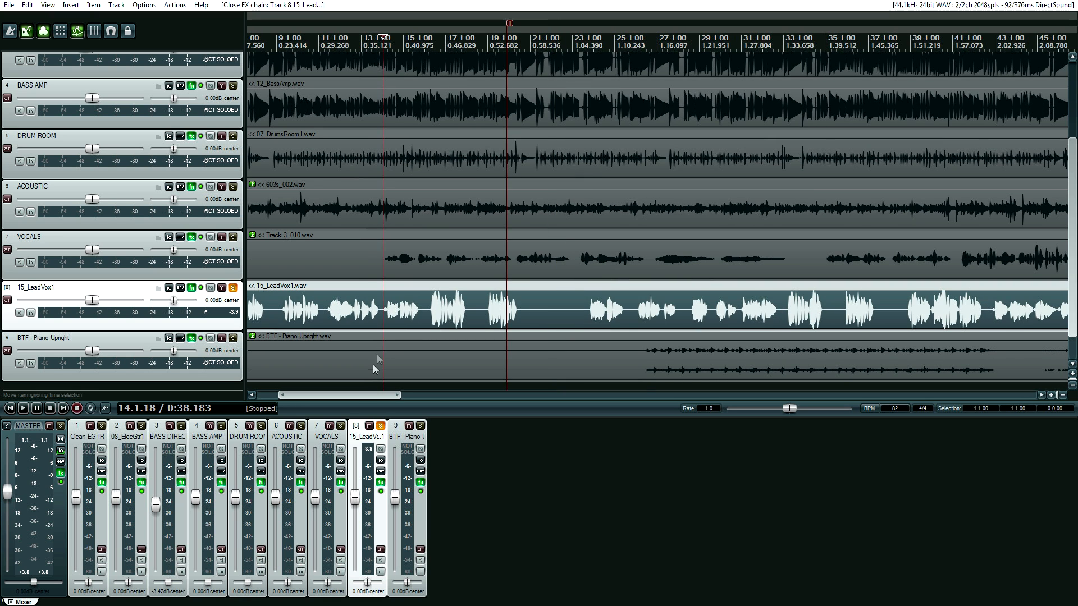
left_click_drag(352, 396, 305, 400)
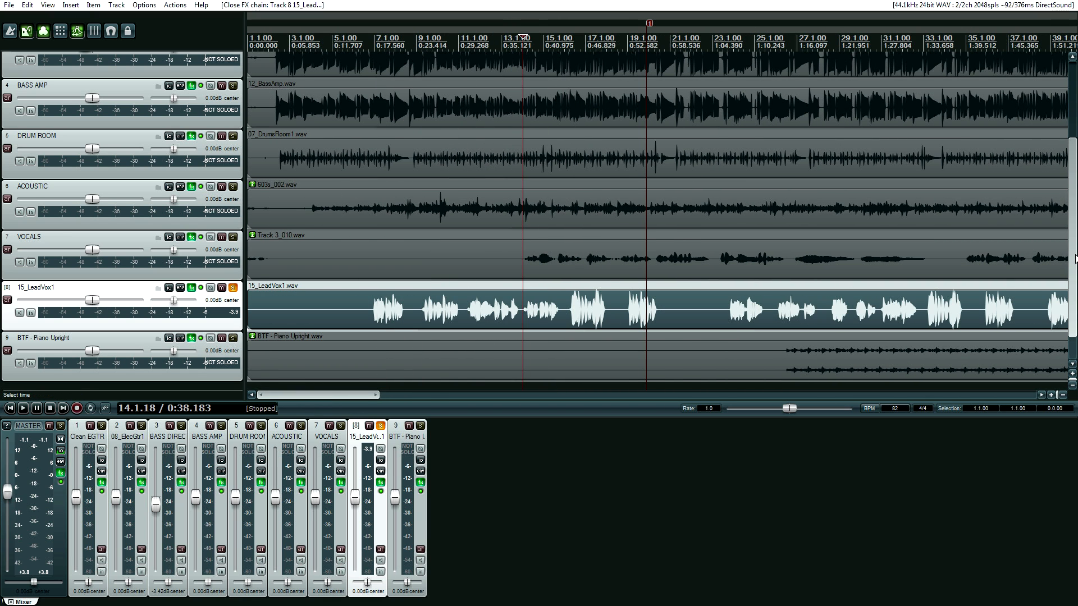
scroll(1073, 258, "down", 1)
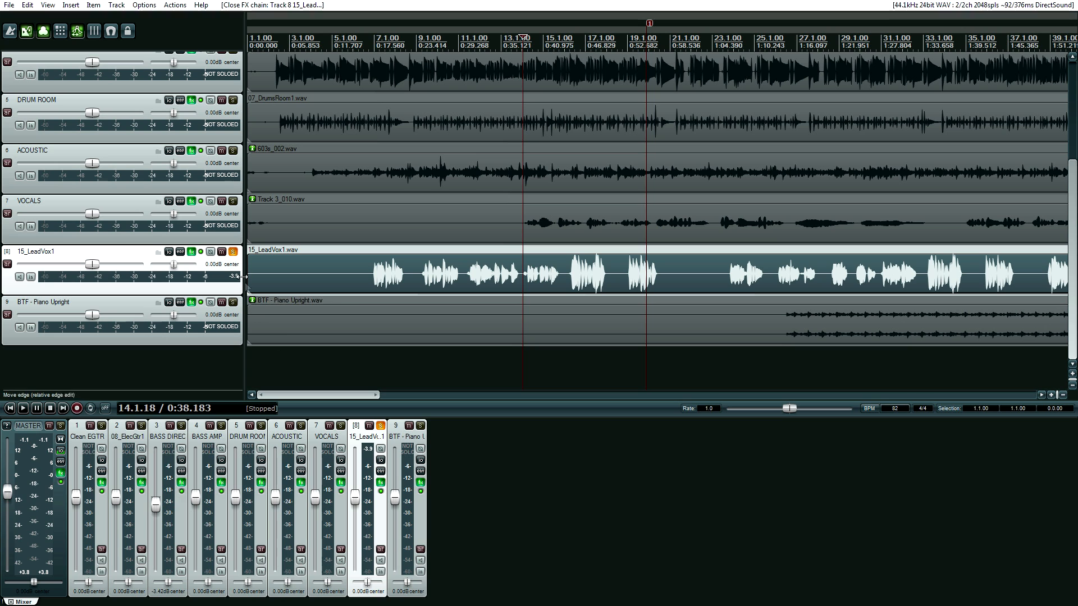
left_click(233, 252)
- Solo the BTF - Piano Upright track and set the playback start just before the piano enters, at 25.3.20
left_click_drag(293, 395, 348, 394)
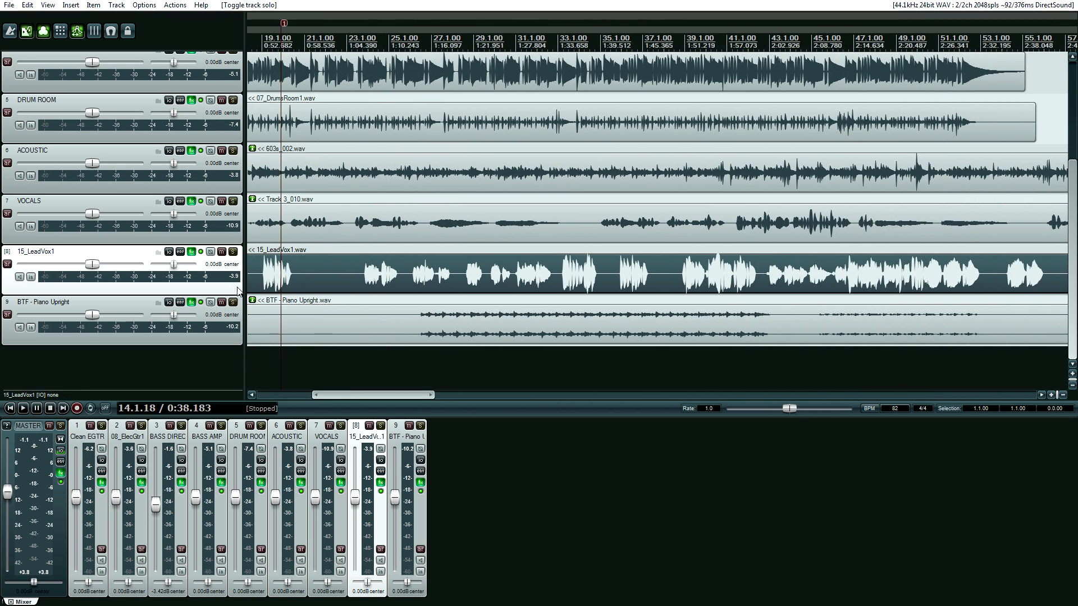
left_click(233, 301)
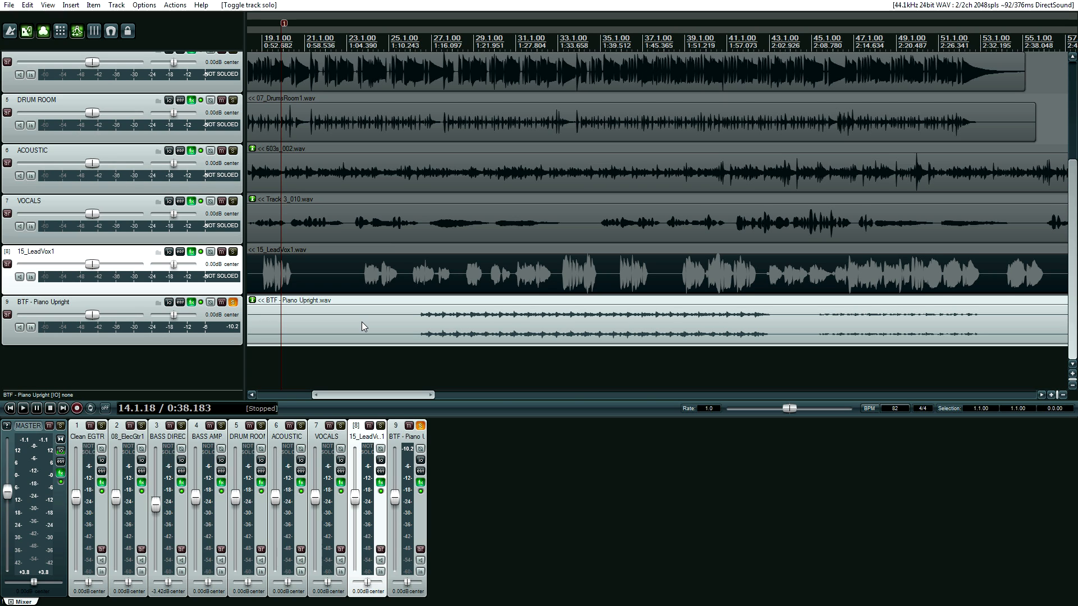
mouse_move(351, 394)
left_mouse_down()
mouse_move(291, 396)
mouse_move(369, 396)
left_mouse_up()
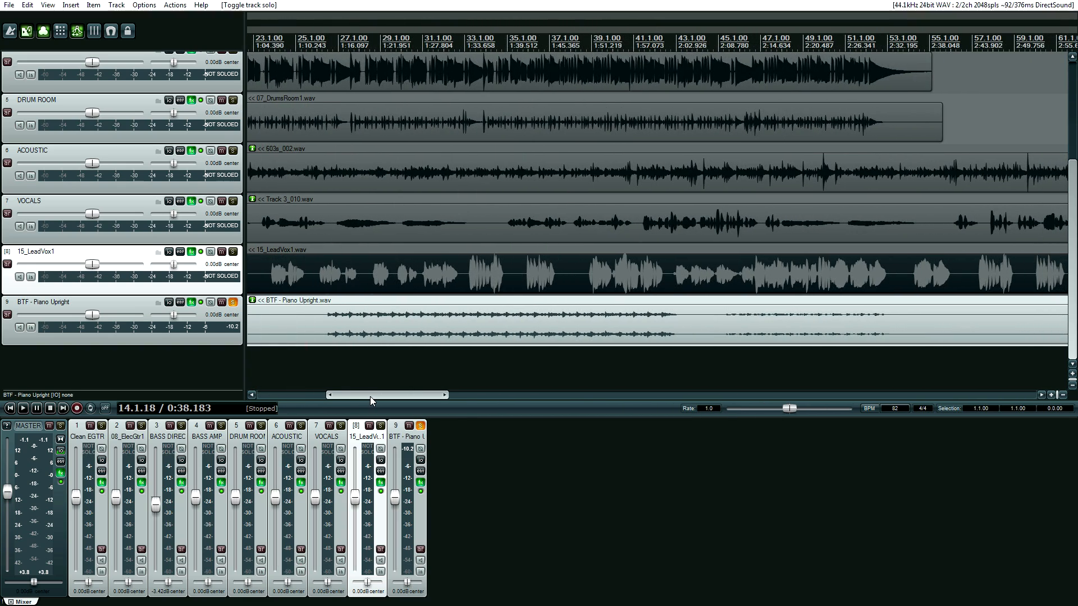
left_click(308, 335)
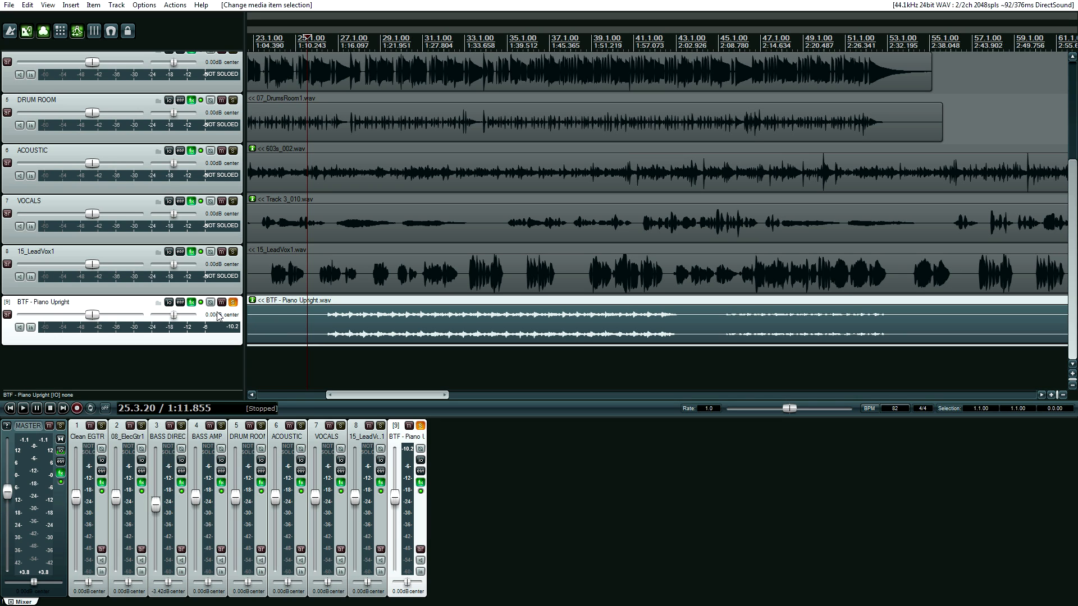
- Open the BTF - Piano Upright effects chain below the waveform and move the playback start slightly closer to the piano's entry
left_click(191, 304)
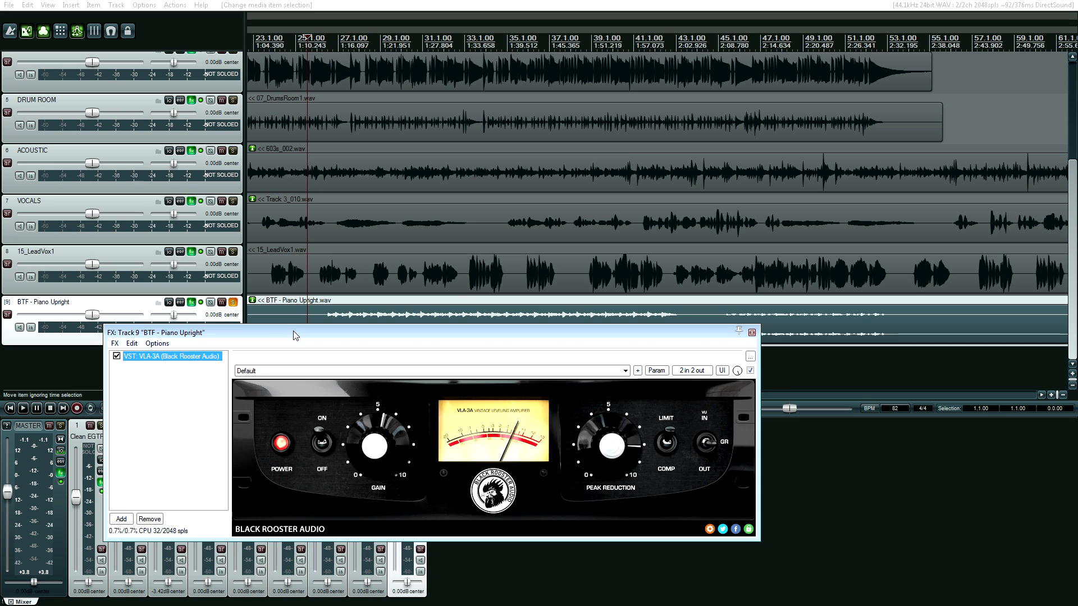
left_click_drag(284, 333, 308, 380)
left_click(315, 334)
- Play the piano with the VLA-3A active, bypass the compressor during playback, then stop
key("space")
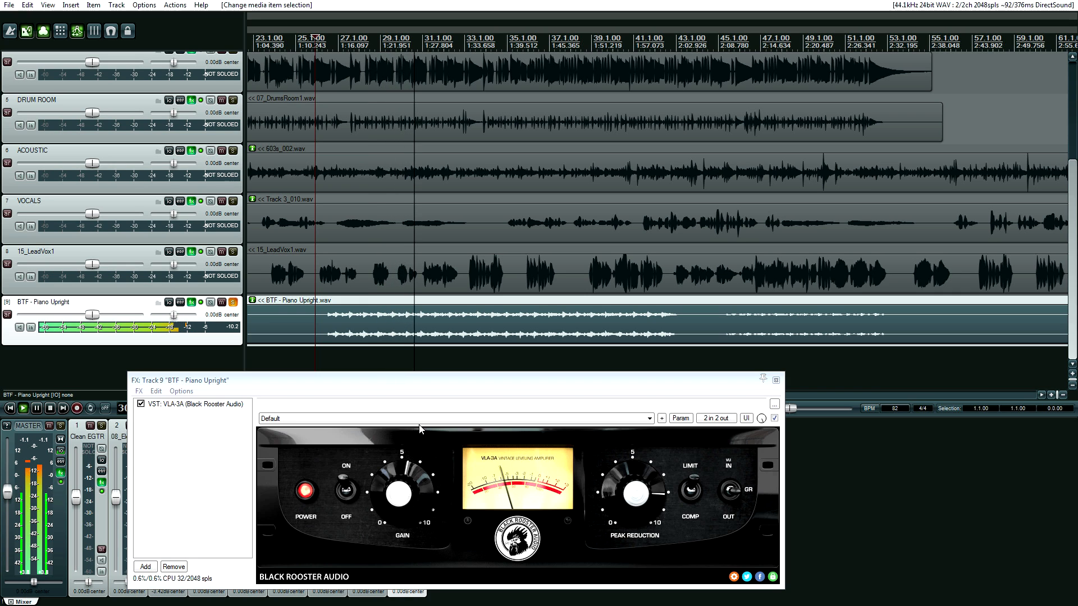
left_click(141, 404)
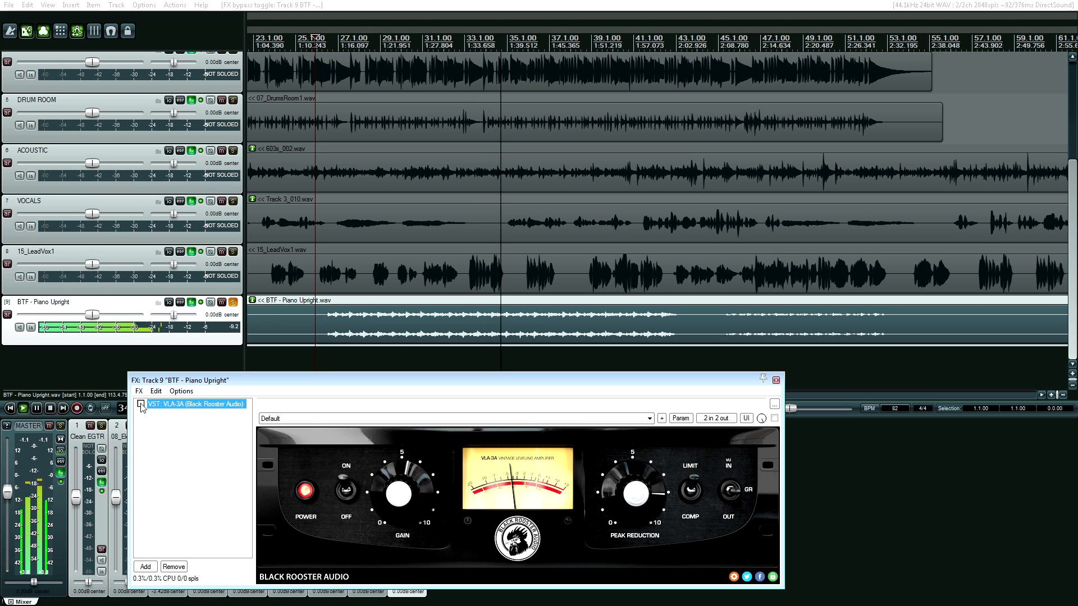
key("space")
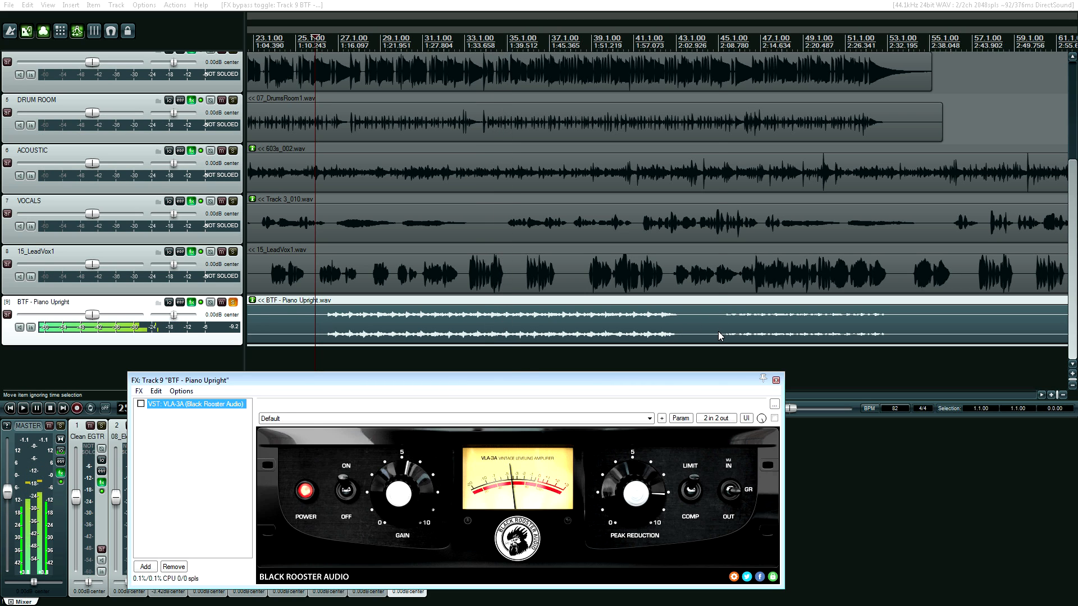
- Reactivate the VLA-3A and play the piano's quieter passage from just before bar 45, then stop
left_click(719, 331)
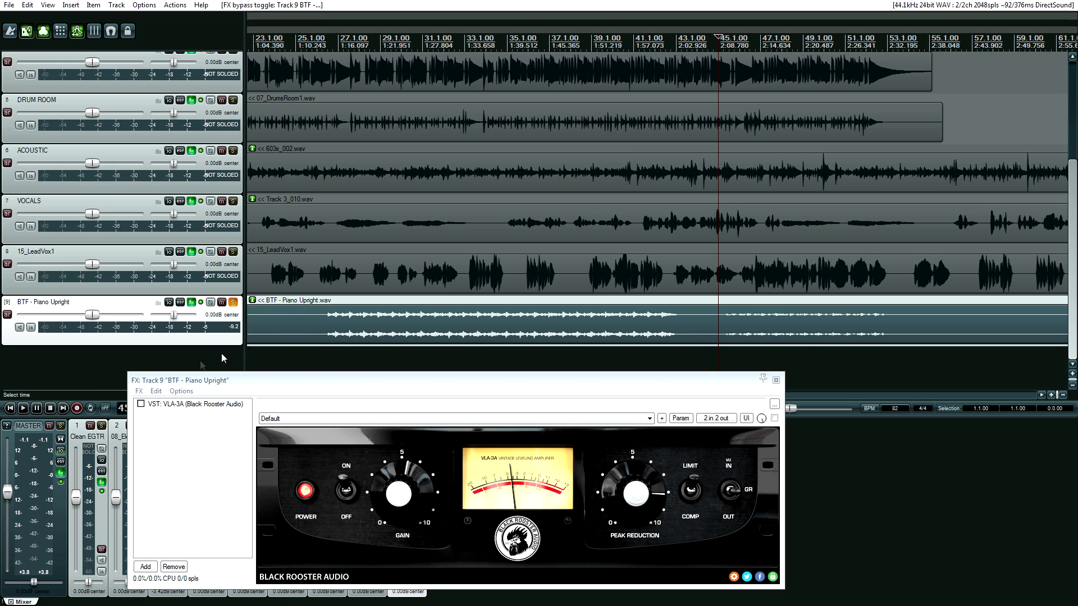
left_click(141, 404)
key("space")
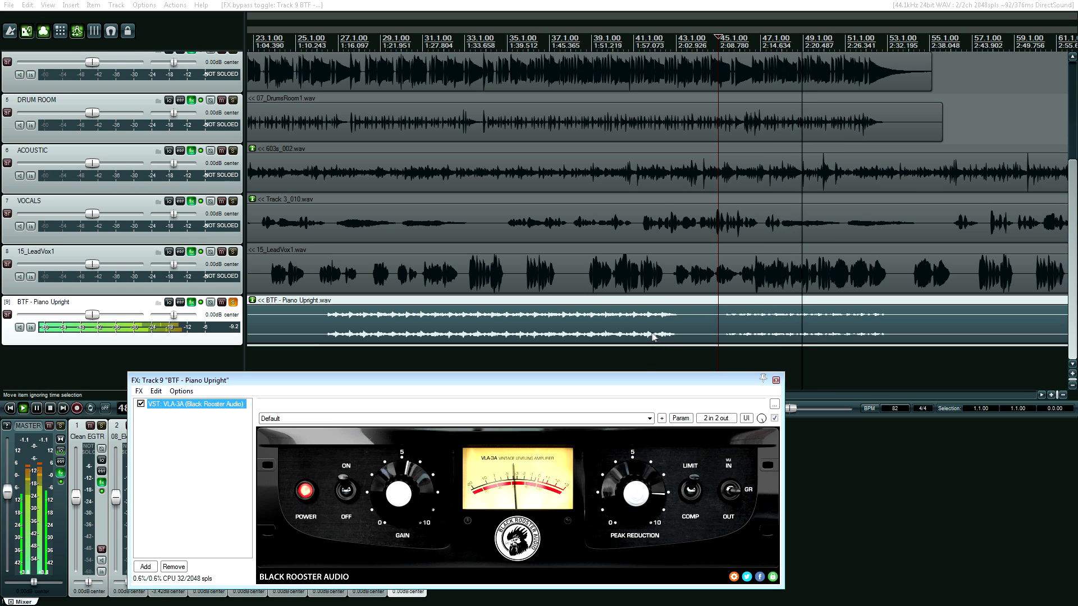
key("space")
- Play the louder piano passage from around bar 39, jump to the quieter passage near bar 45, then stop
left_click(608, 353)
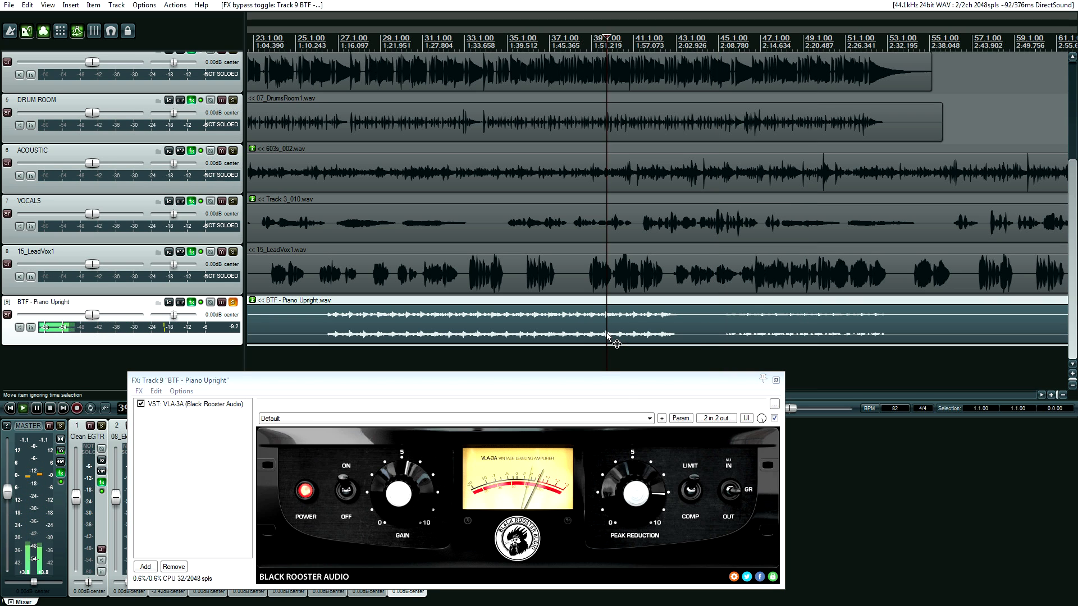
key("space")
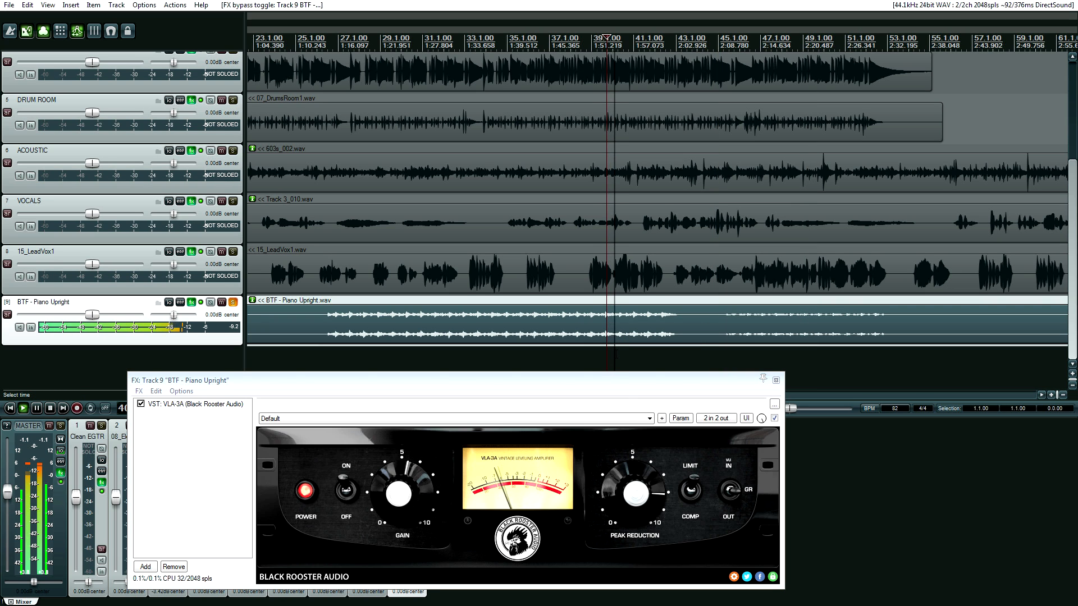
left_click(725, 336)
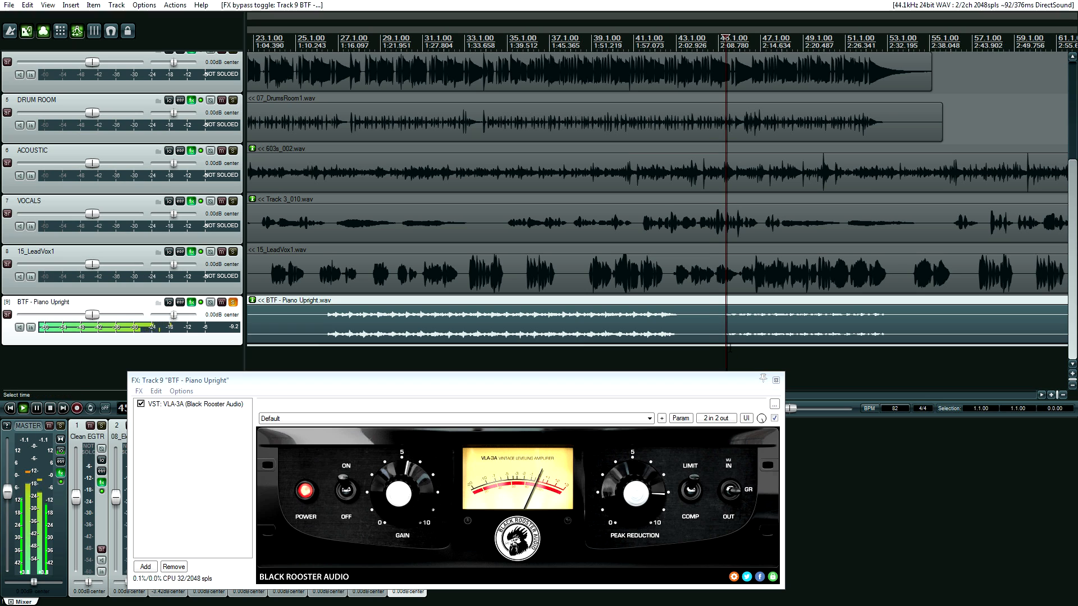
key("space")
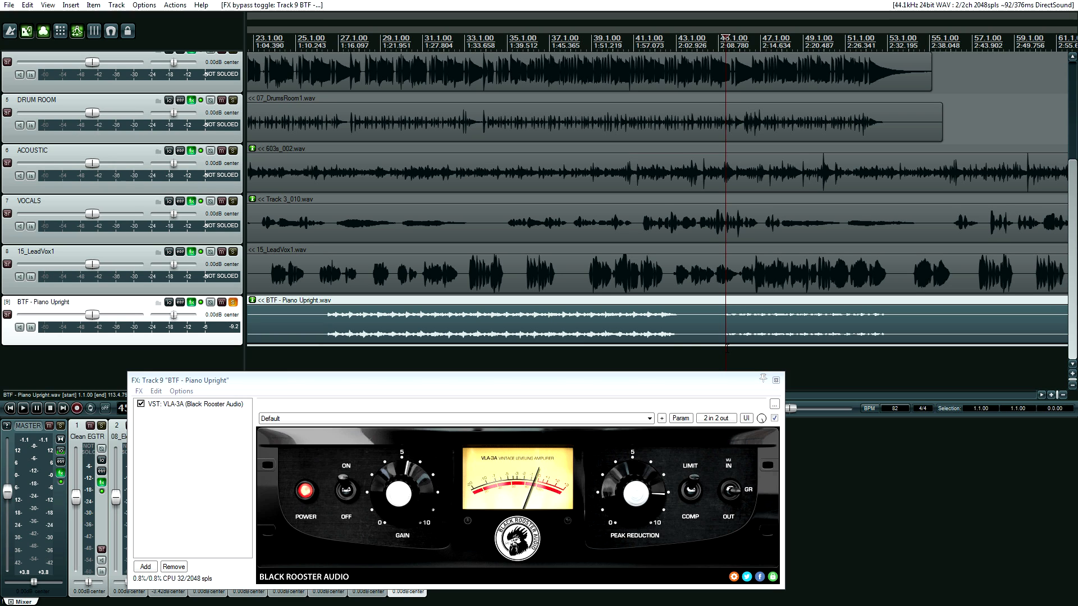
- Set the playback start within the first piano passage at 31.4.18 and close the BTF - Piano Upright effects chain
left_click(439, 329)
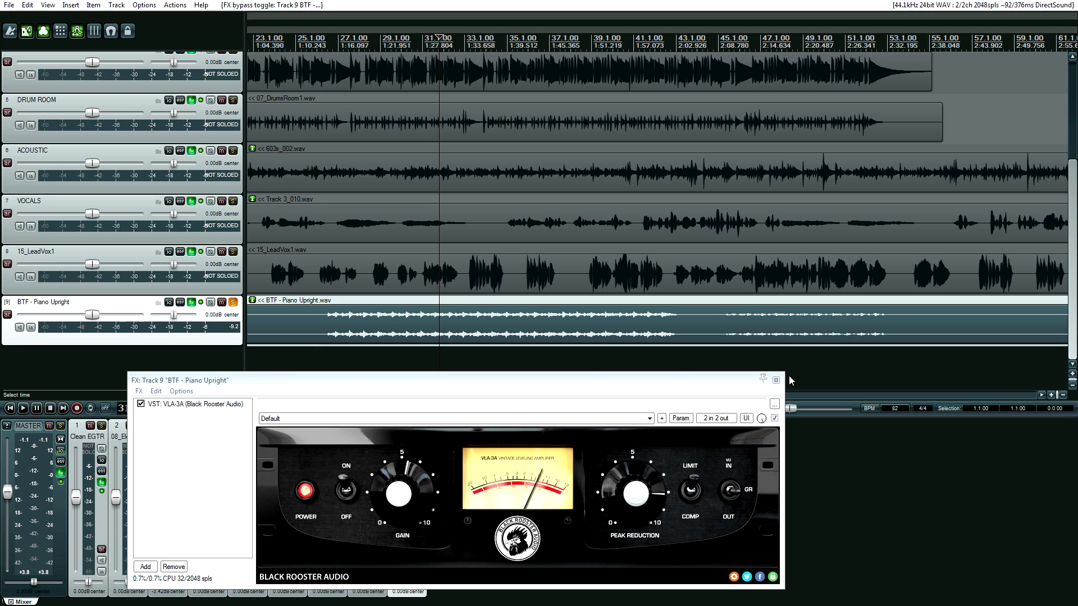
left_click(1039, 396)
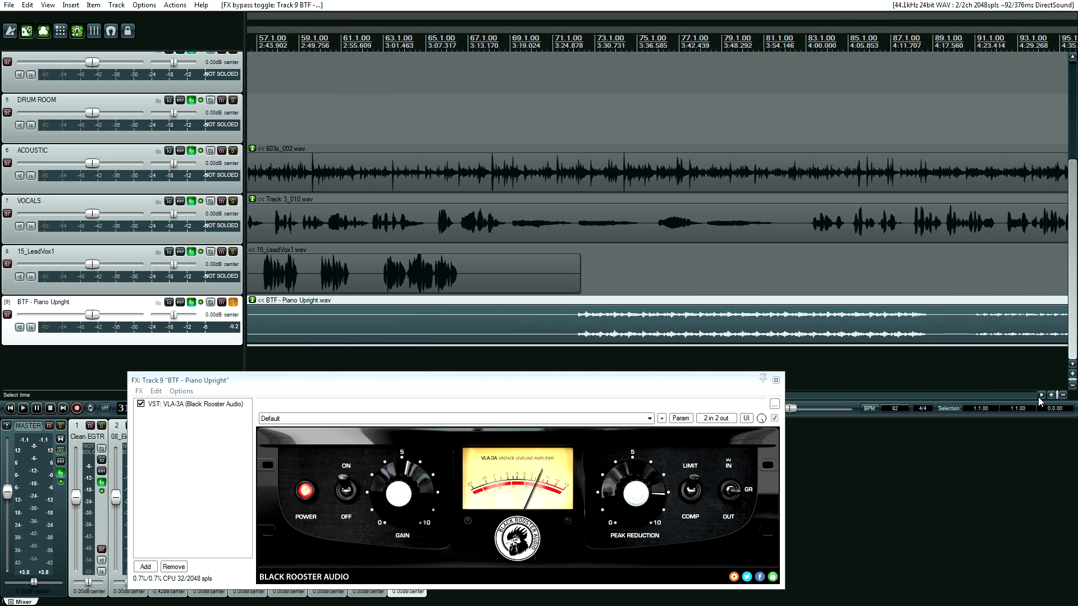
left_click(1039, 396)
left_click(776, 380)
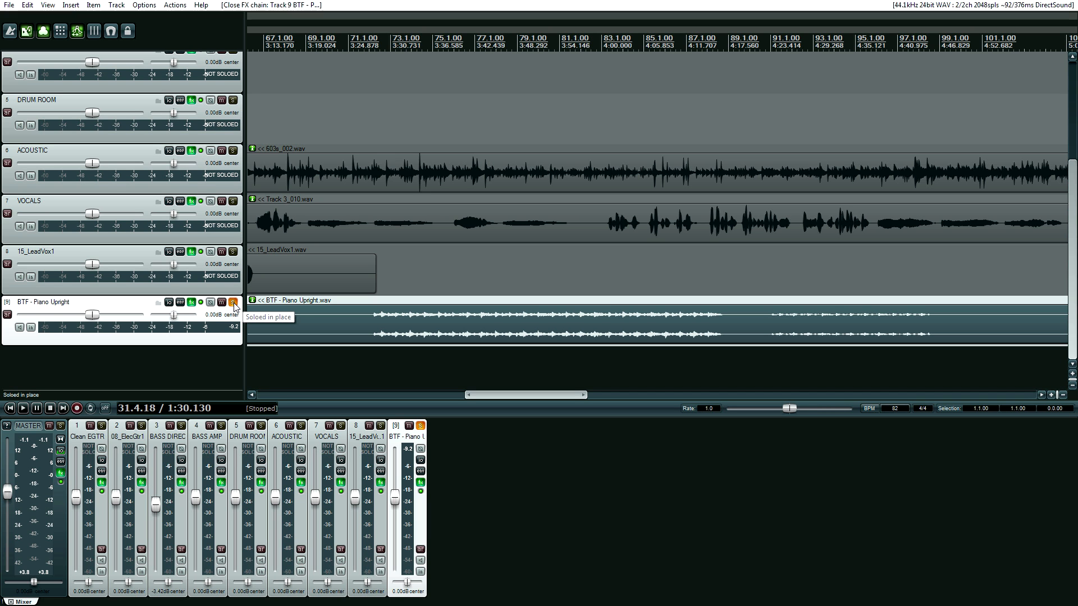
- Bring the whole arrangement into view and reopen the piano's effects chain, placing its window over the tracks and clear of the mixer
left_click_drag(525, 395, 317, 394)
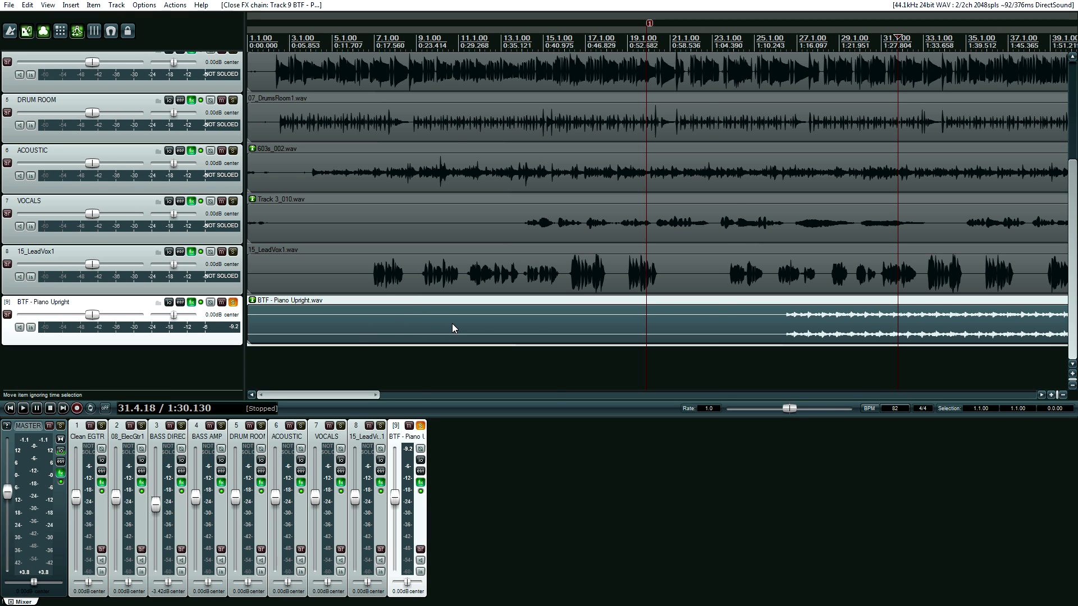
scroll(453, 328, "down", 4)
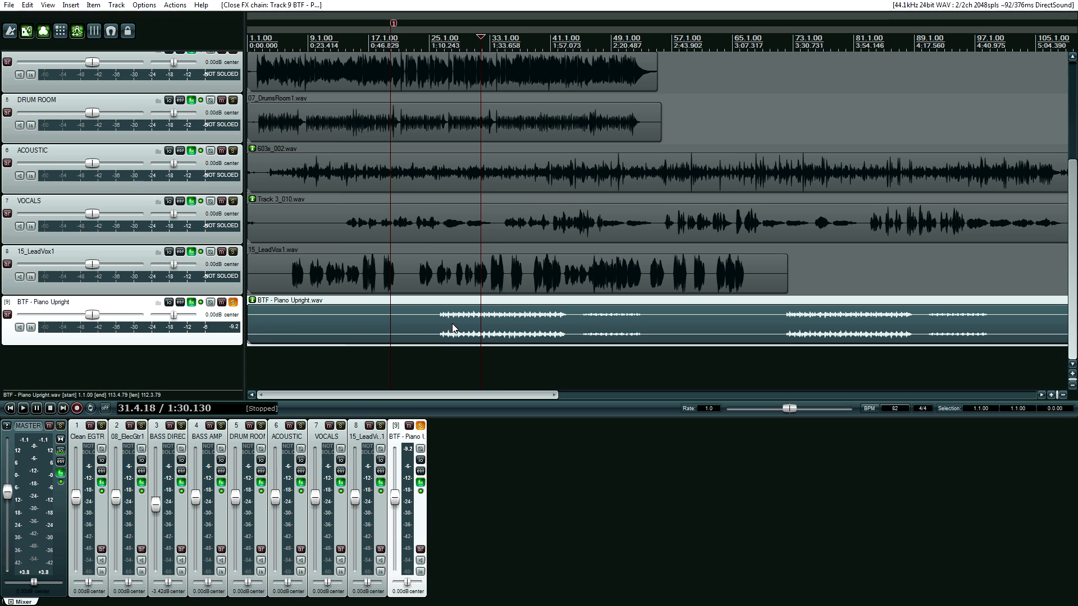
left_click(192, 302)
left_click_drag(359, 382, 350, 170)
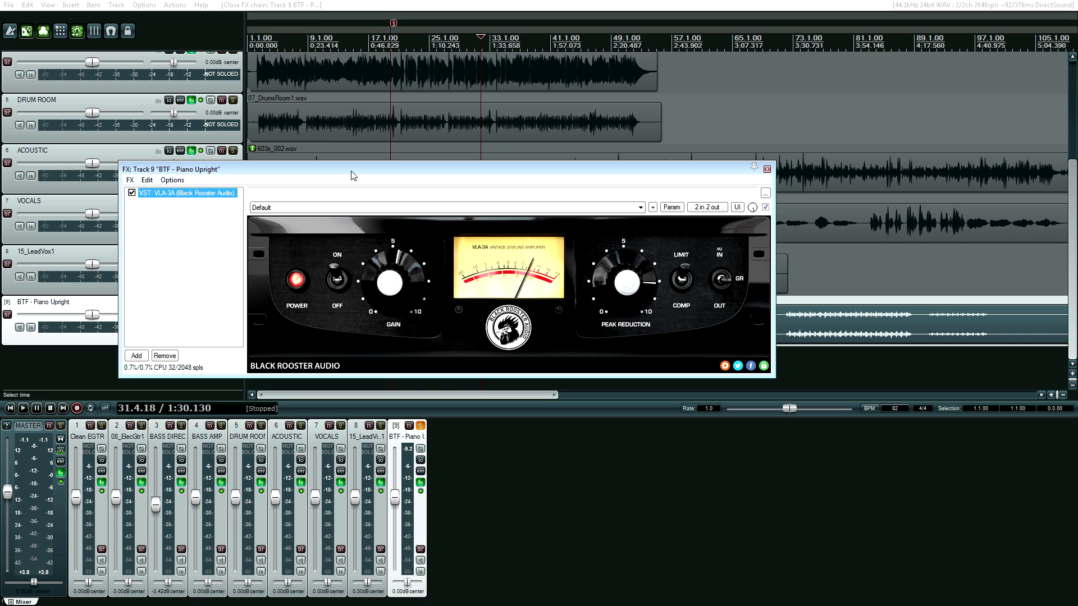